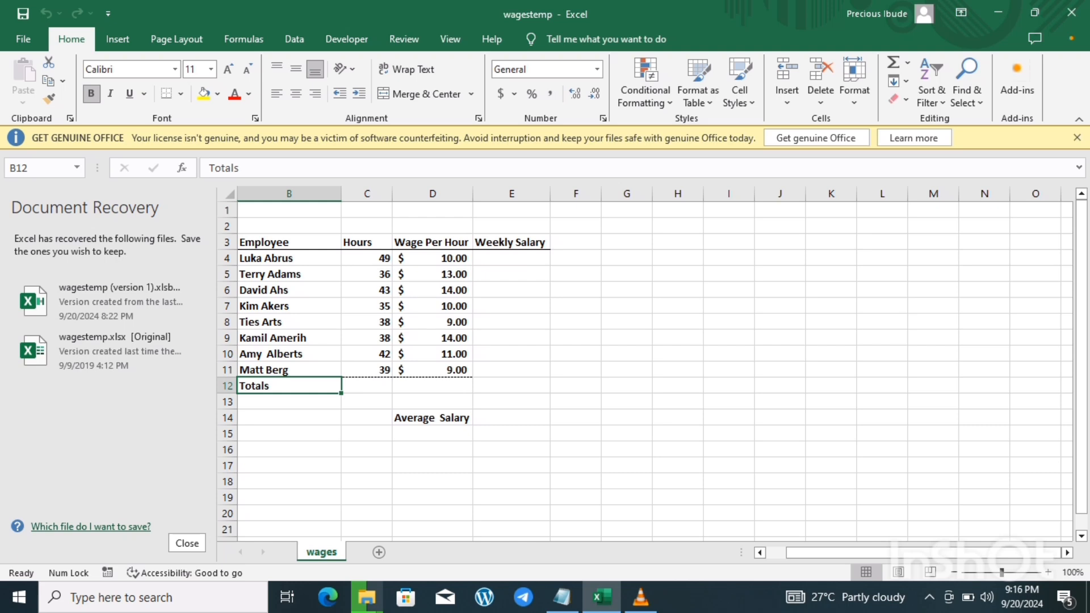
Switch to the "video 16 goals" Notepad file, insert a space before AVERAGE in the average function line, and return to the wages workbook.
click(511, 258)
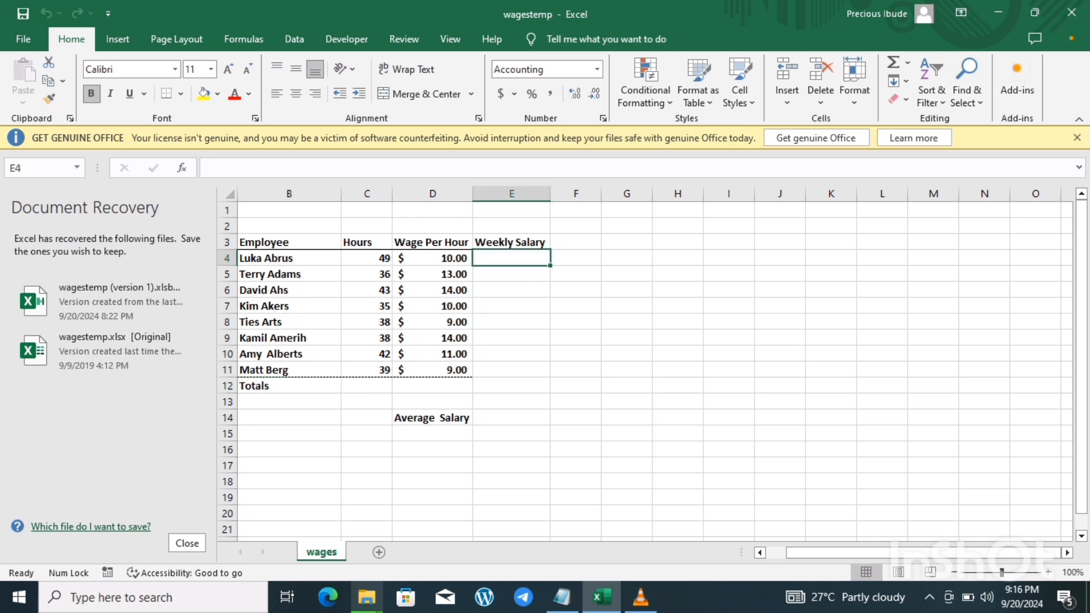
click(561, 596)
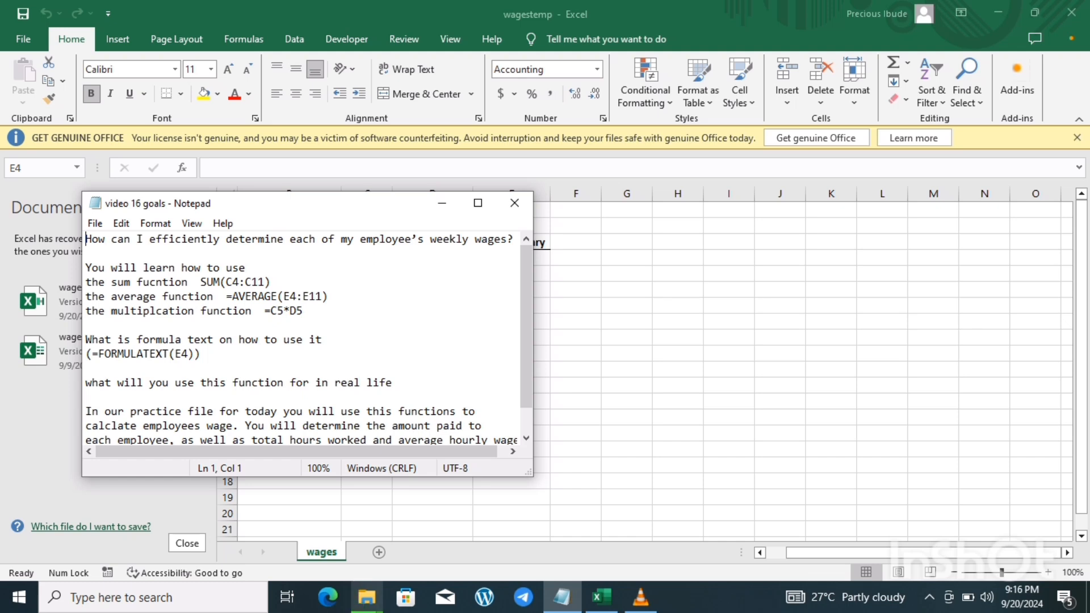
click(232, 296)
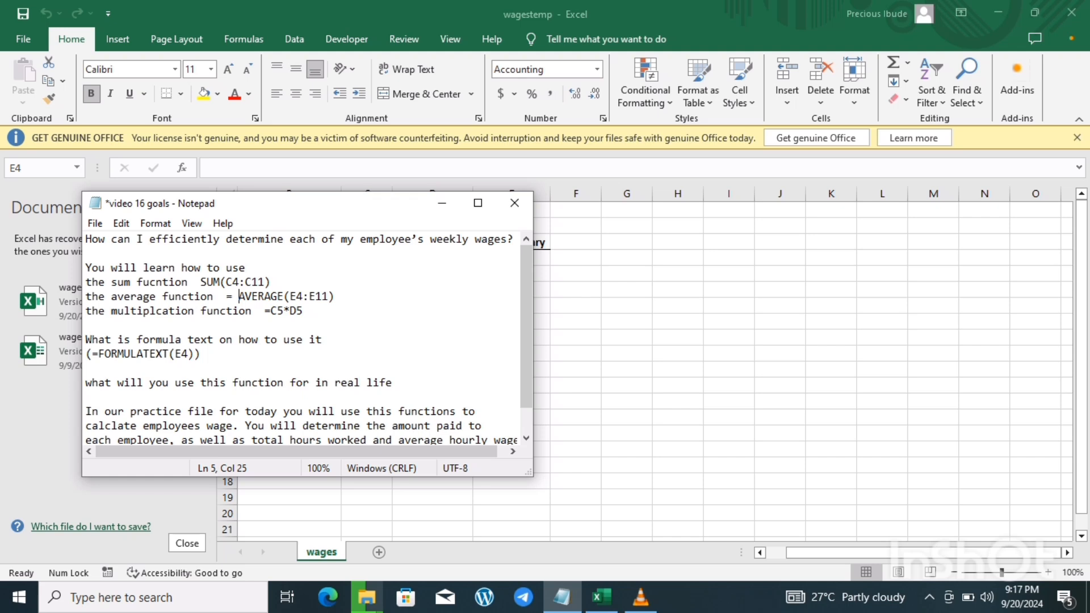
key(alt+Tab)
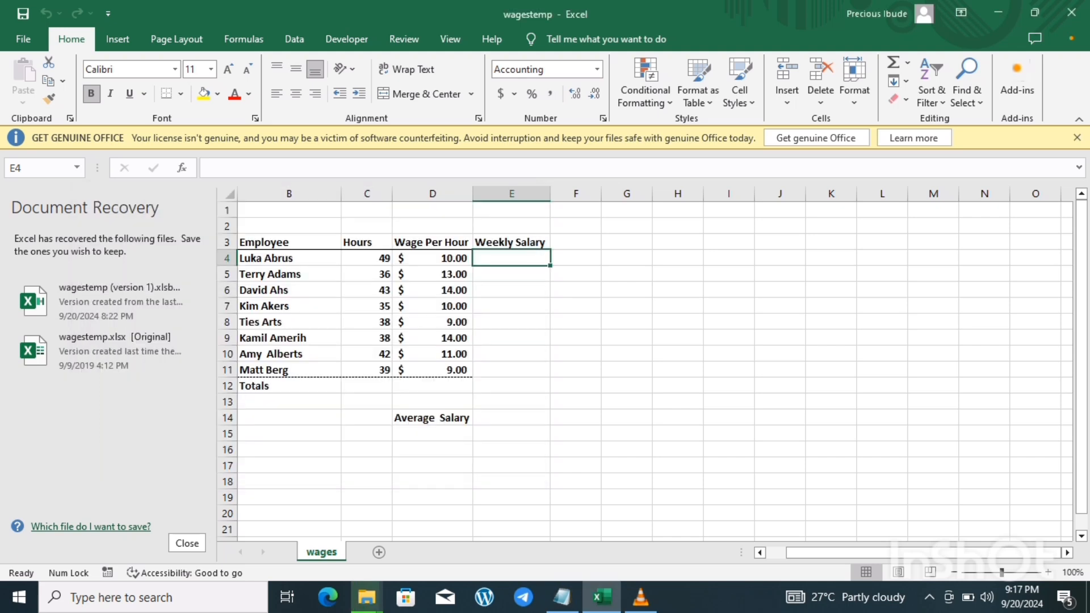
click(511, 321)
click(576, 290)
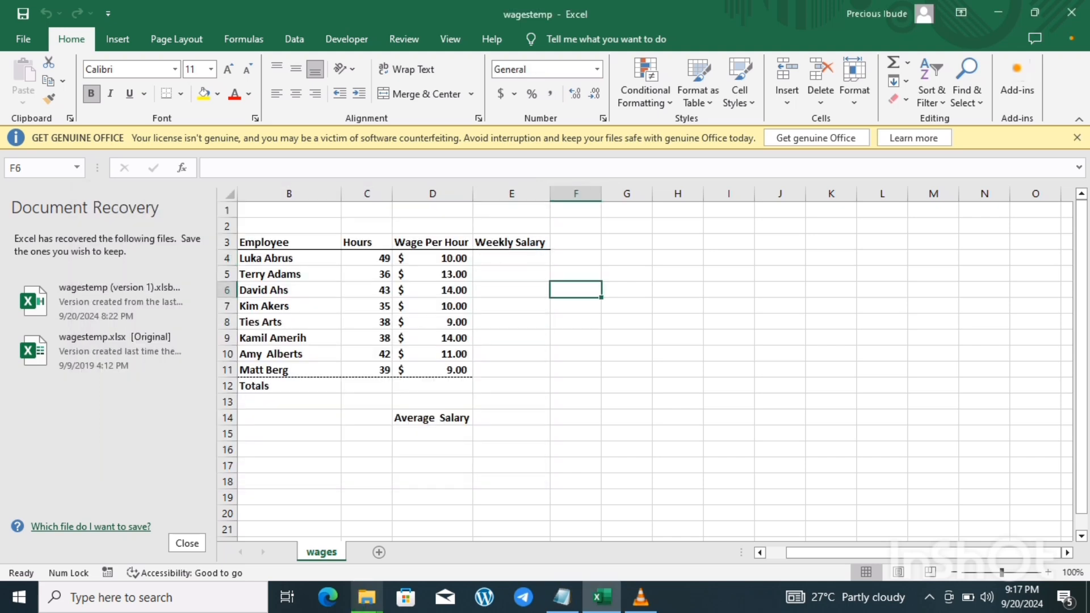
click(511, 353)
click(576, 337)
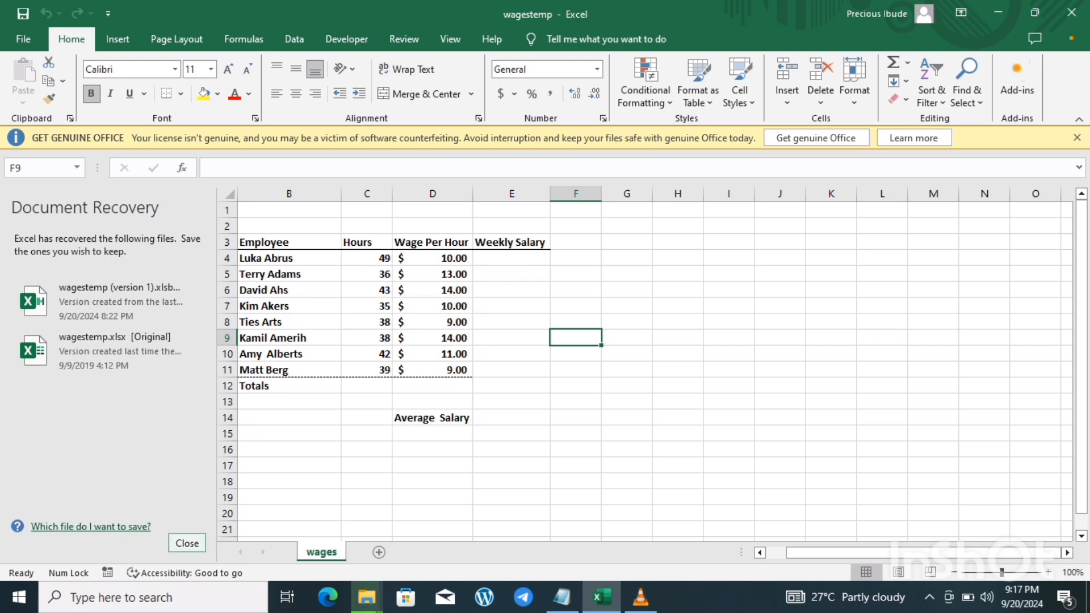
Dismiss the Document Recovery pane and choose to remove the recovered files.
click(187, 543)
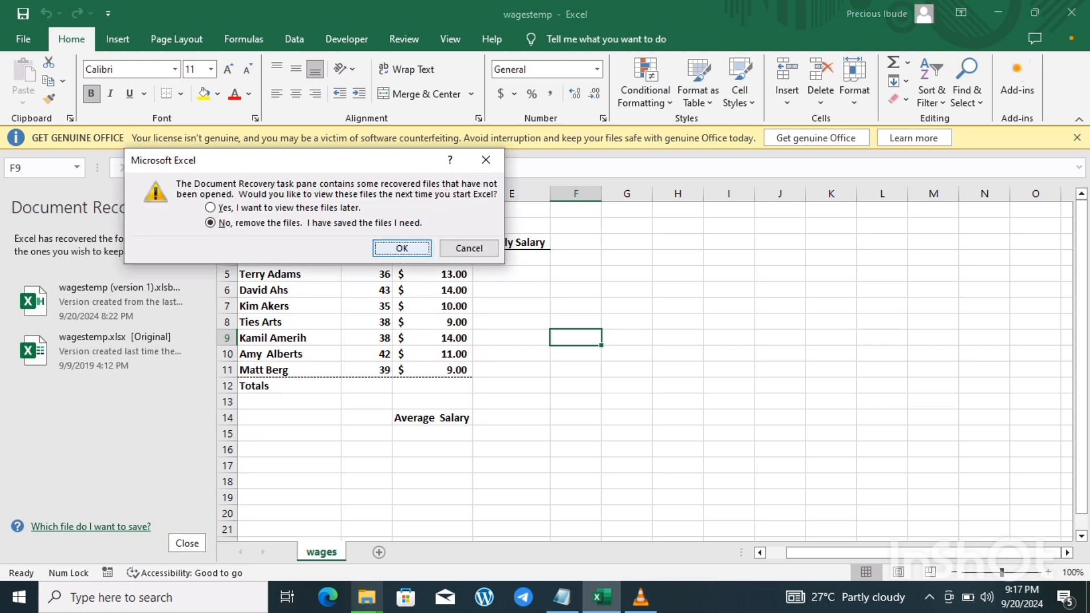
click(401, 248)
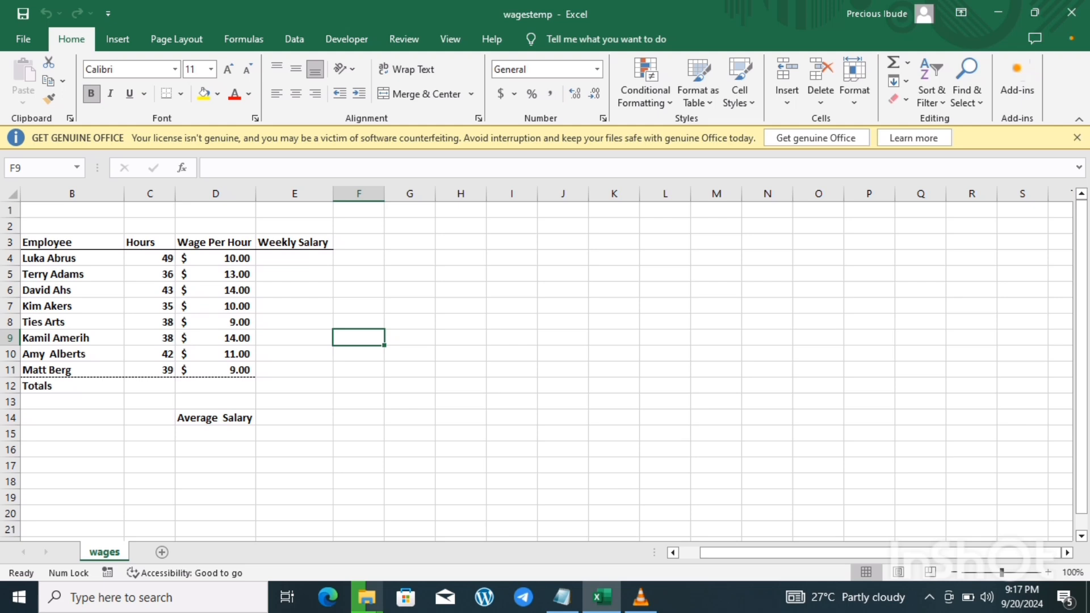
click(359, 290)
click(409, 322)
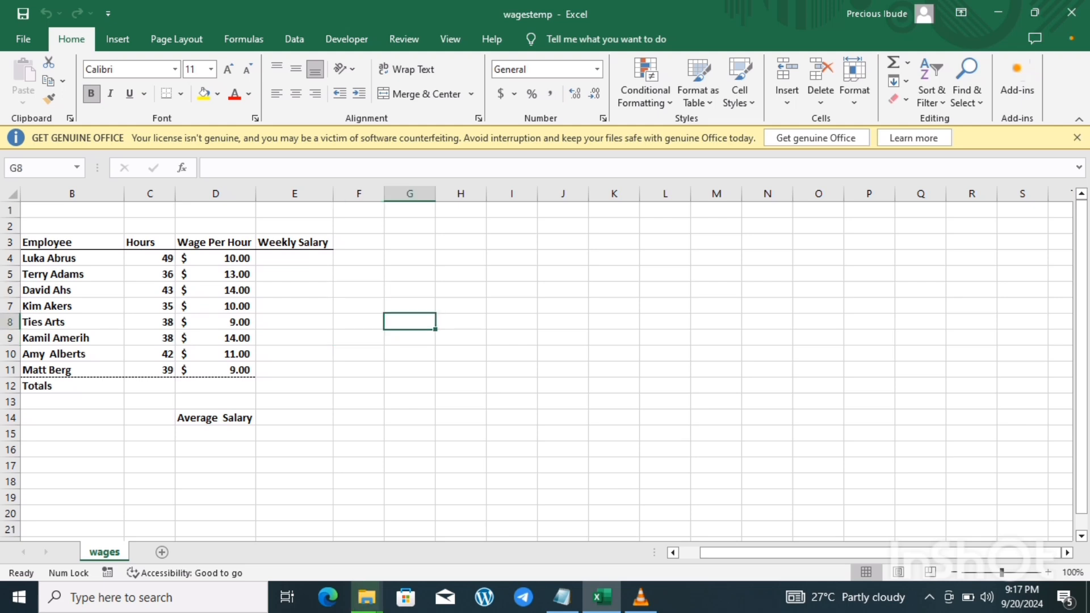
click(359, 369)
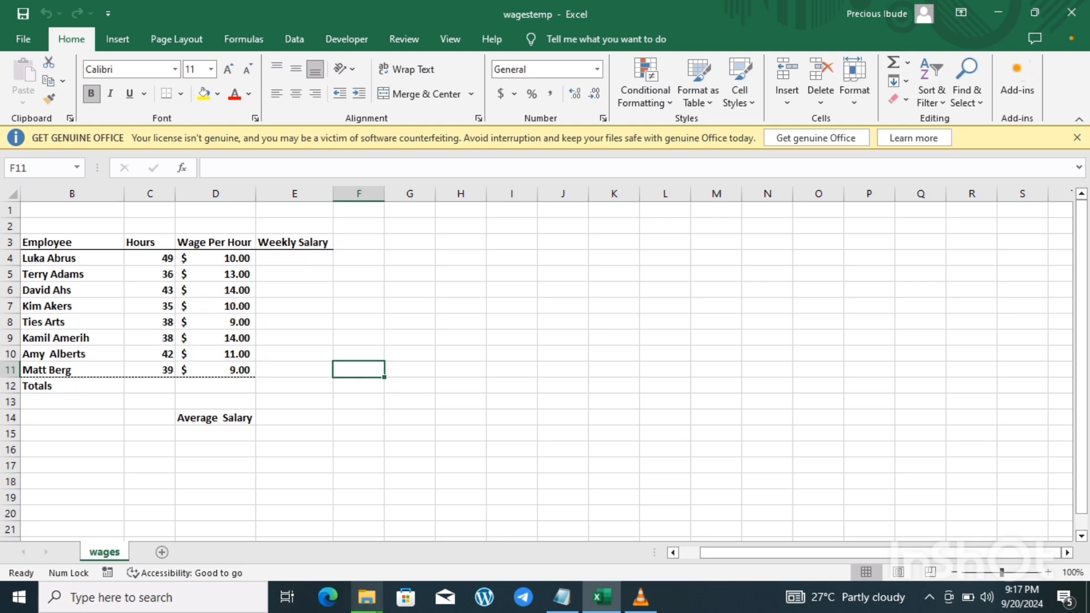
click(359, 338)
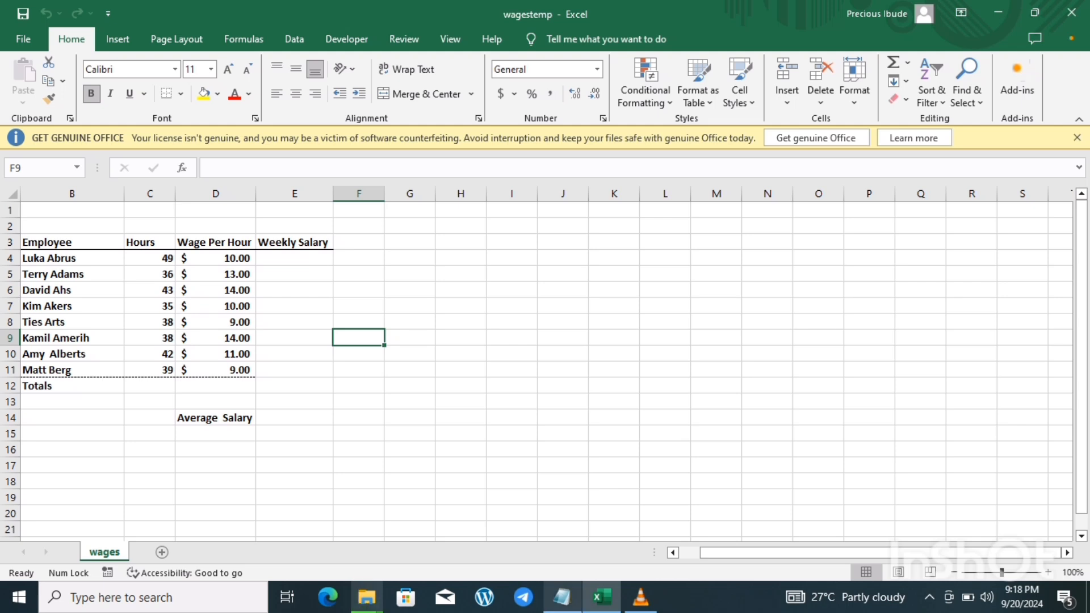
Switch to the Notepad goals file, insert a space after SUM in the sum function line, and highlight "total hours worked".
click(562, 597)
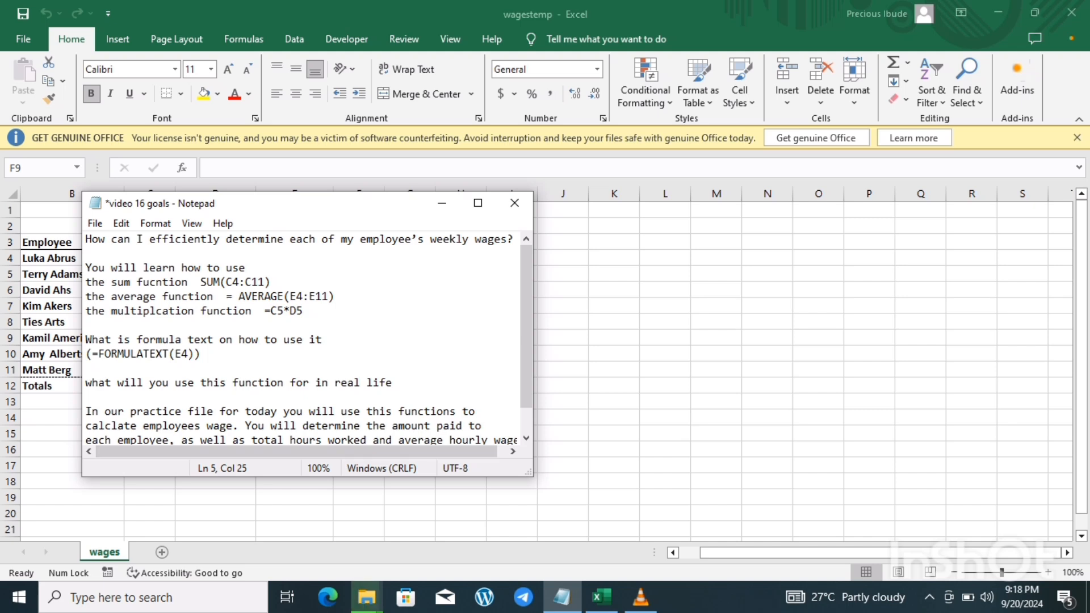
key(alt+Tab)
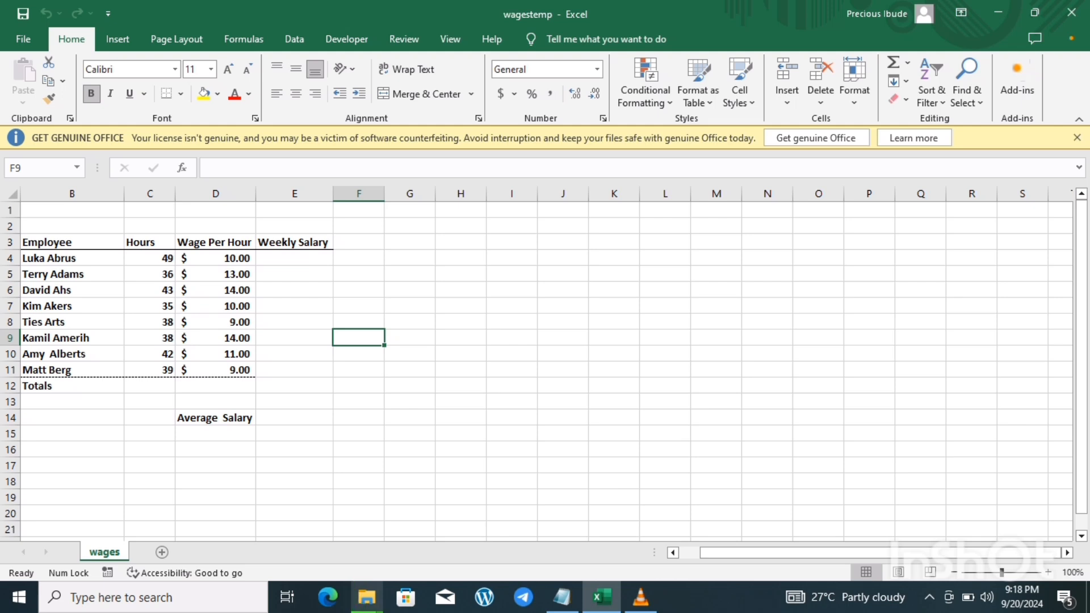
click(562, 596)
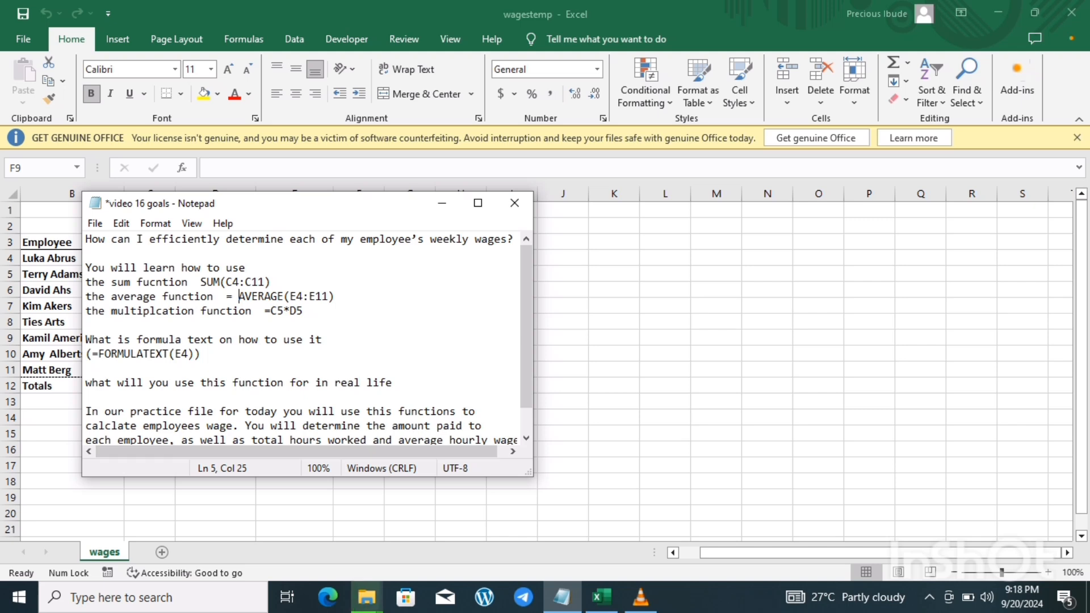
click(220, 282)
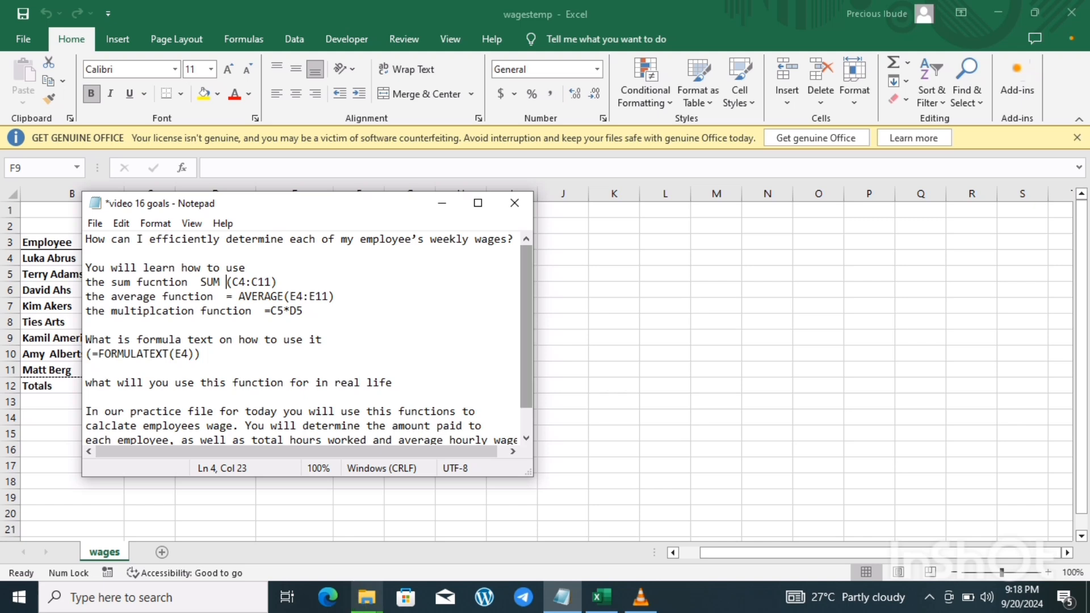
drag(526, 327, 526, 352)
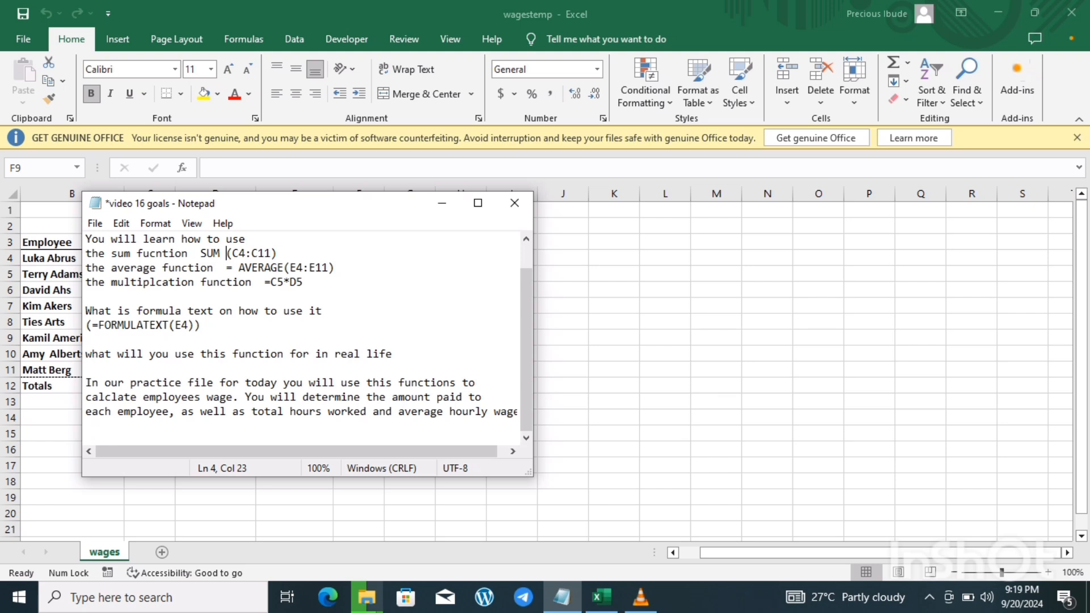
drag(302, 397, 366, 412)
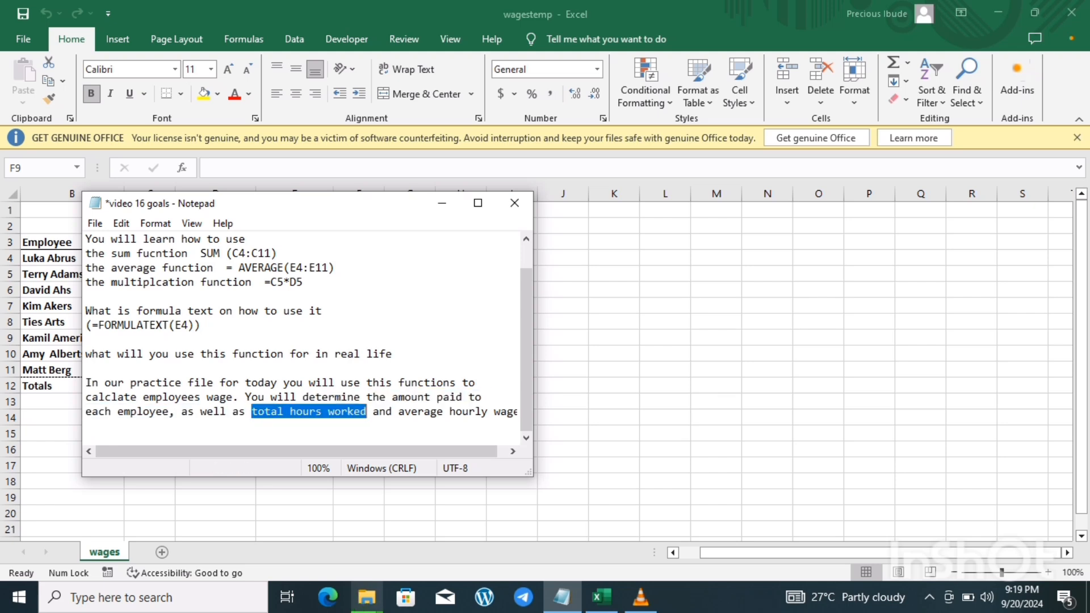
key(shift+Left)
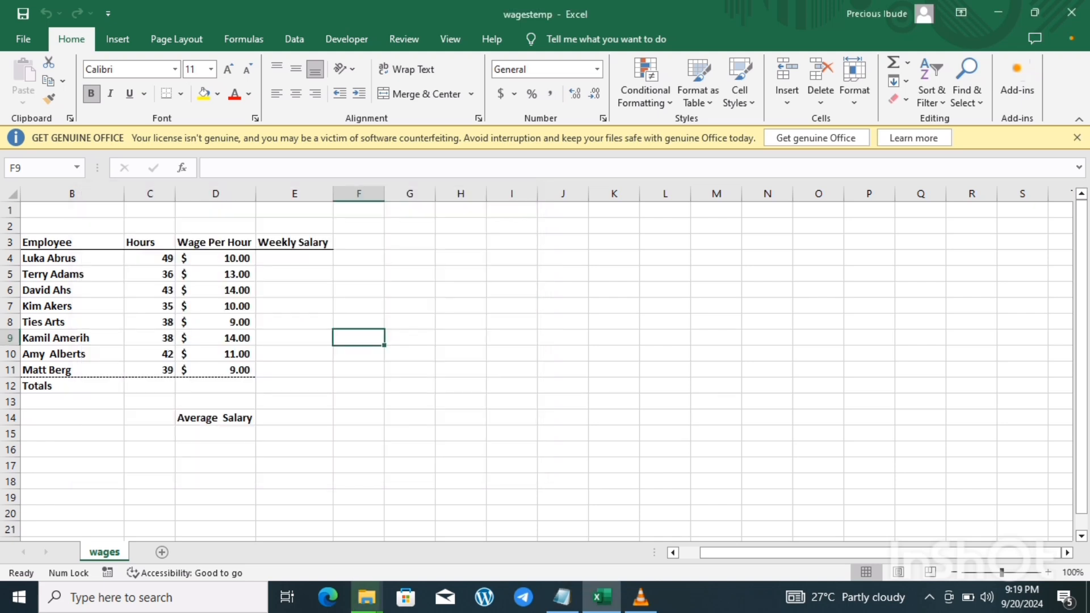
click(149, 385)
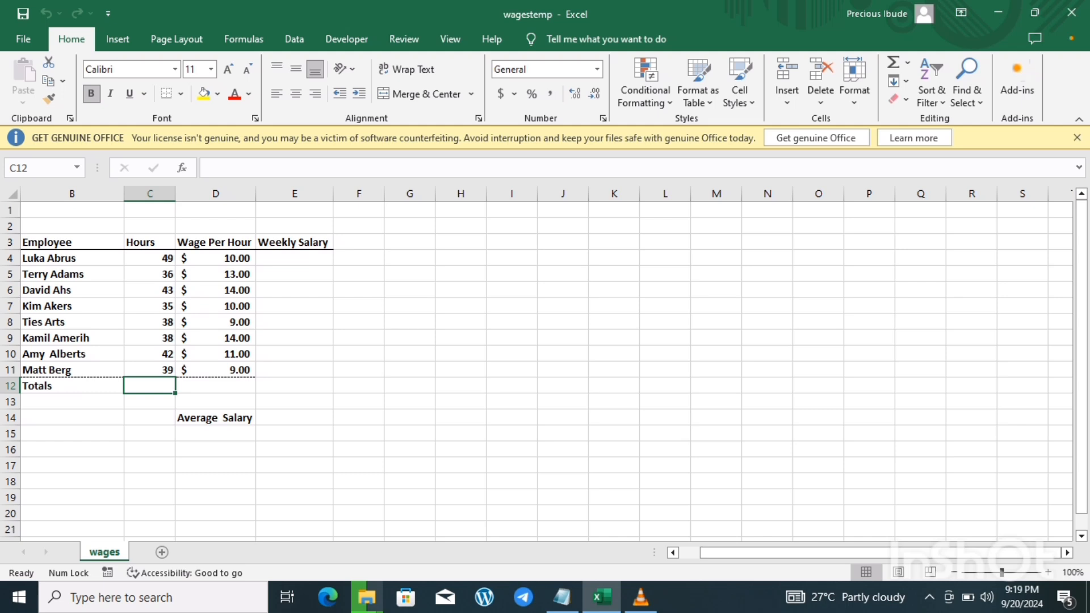
text(==)
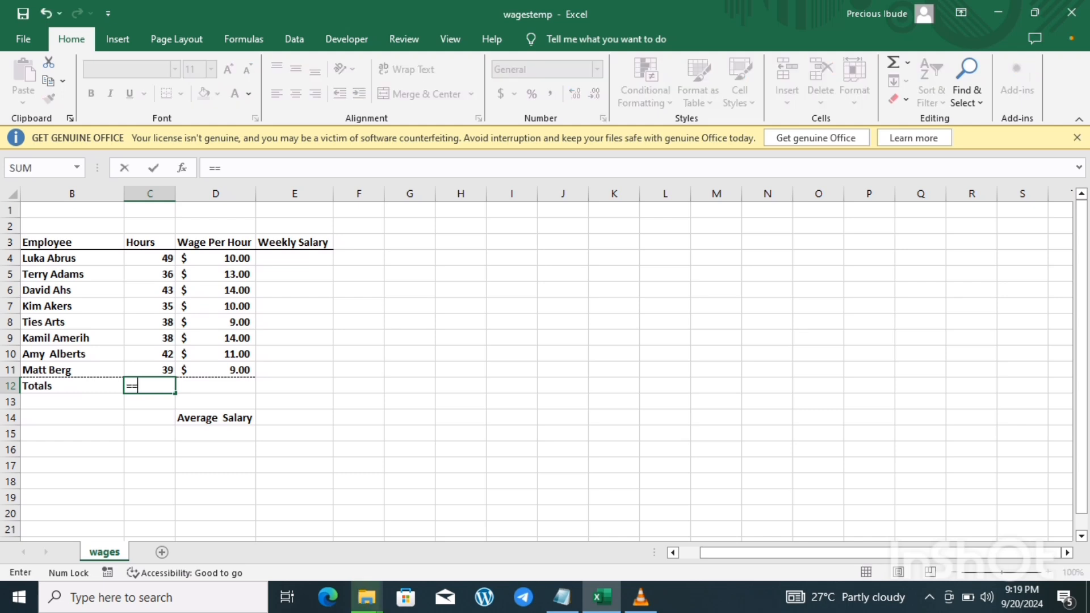
key(BackSpace)
key(BackSpace)
key(Escape)
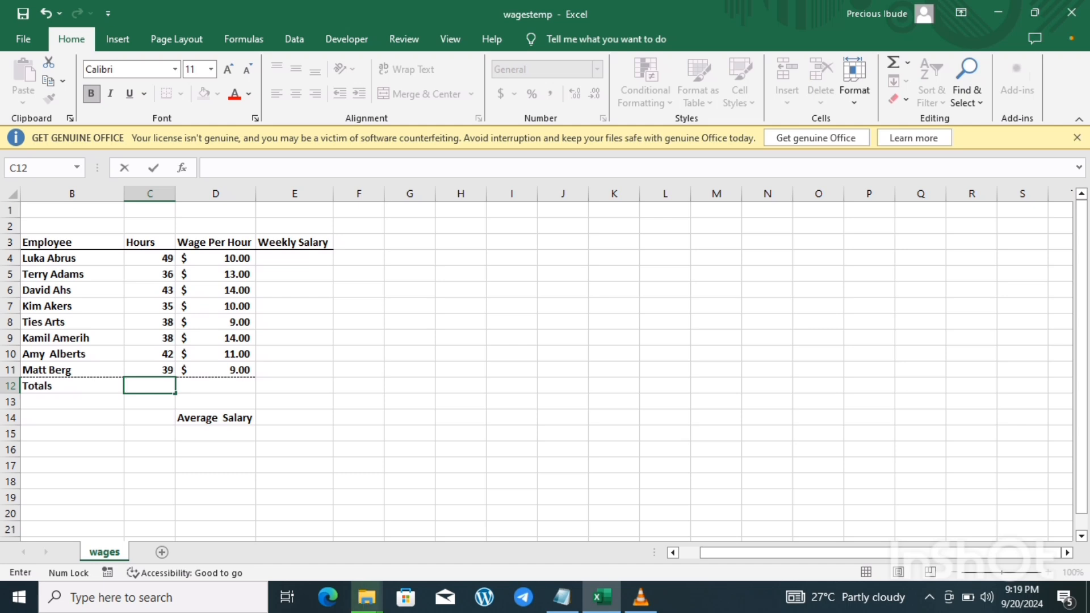
Enter =sum(C4:C11) in cell C12 of the Totals row to add up the employees' hours.
text(=)
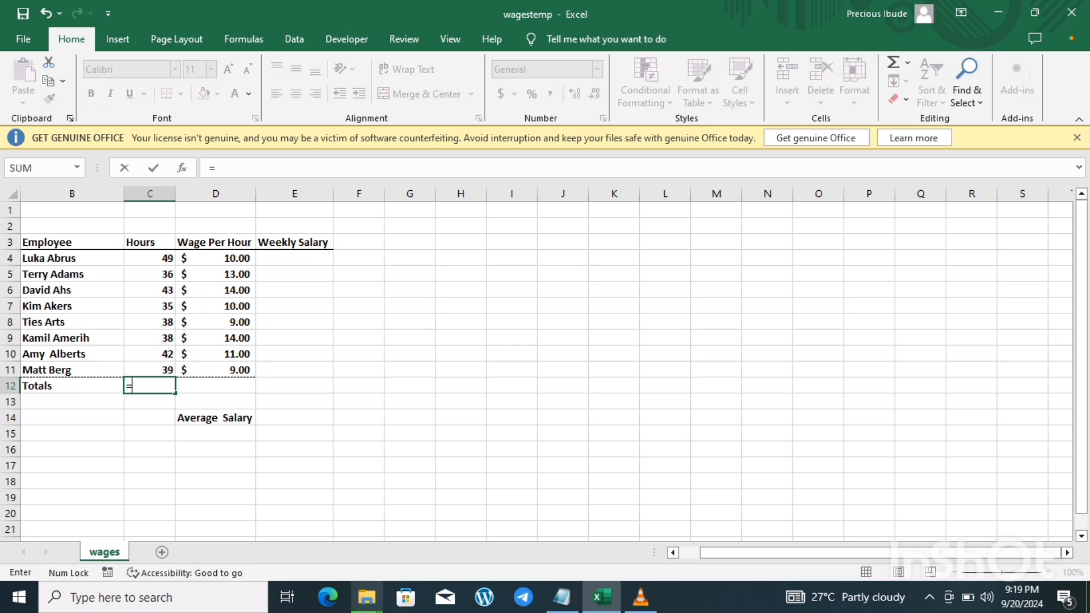
text(sum)
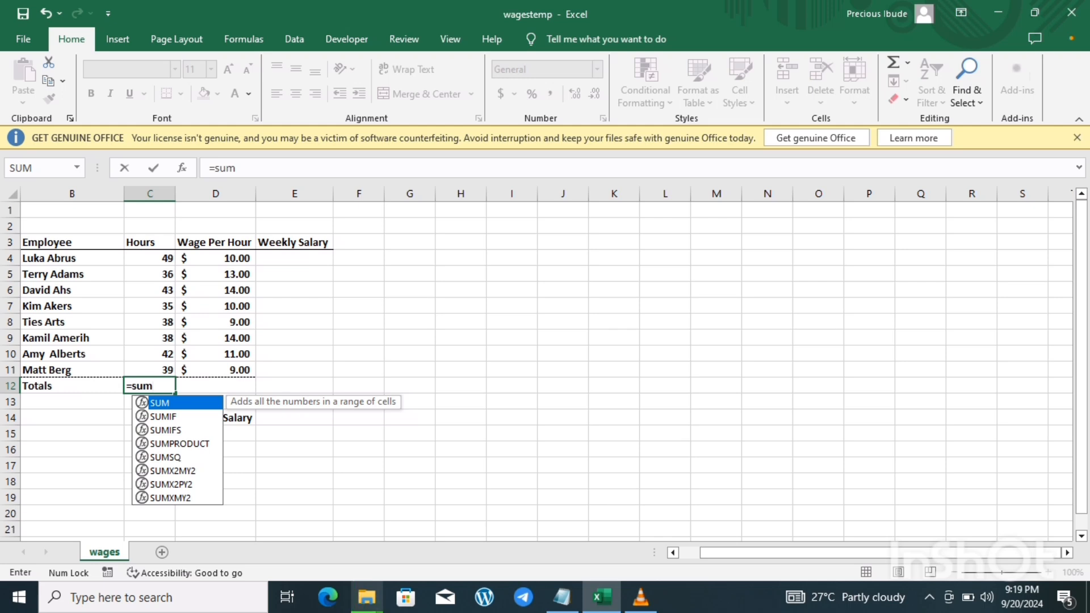
text(()
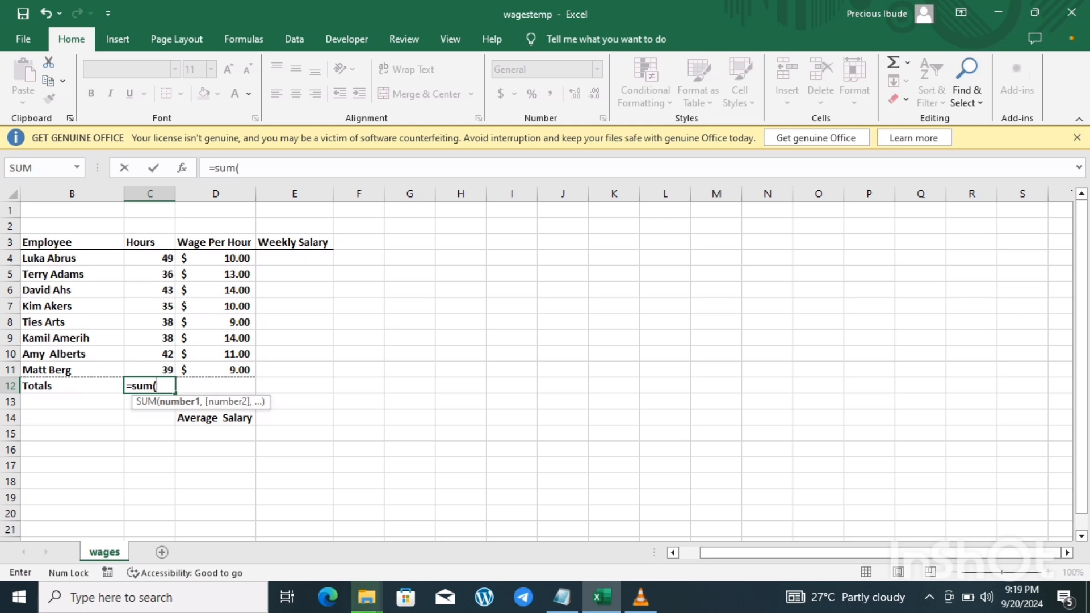
key(Up)
drag(150, 258, 161, 369)
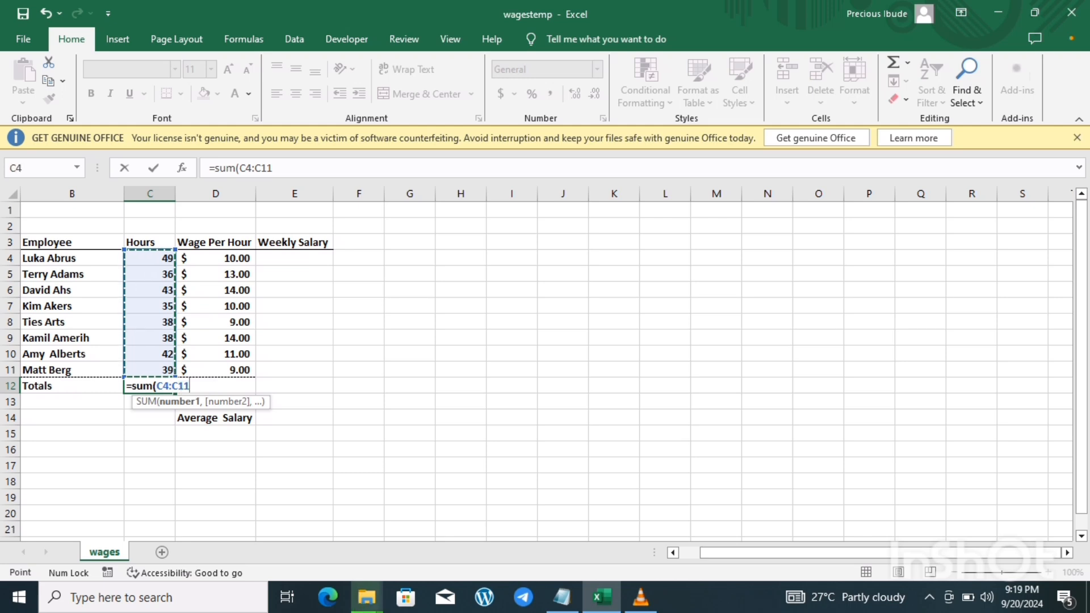
text())
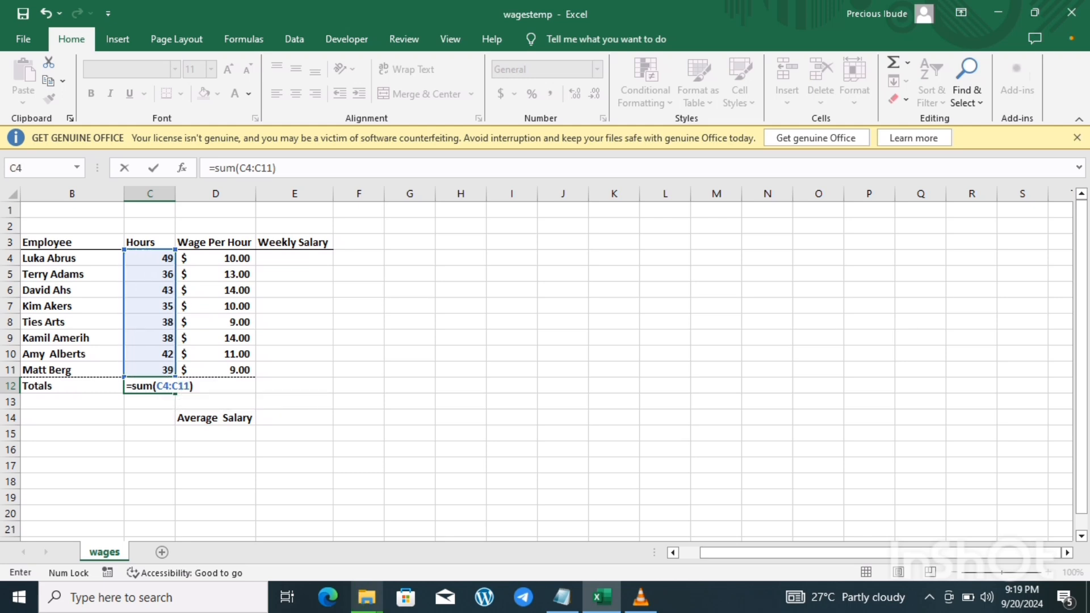
key(Return)
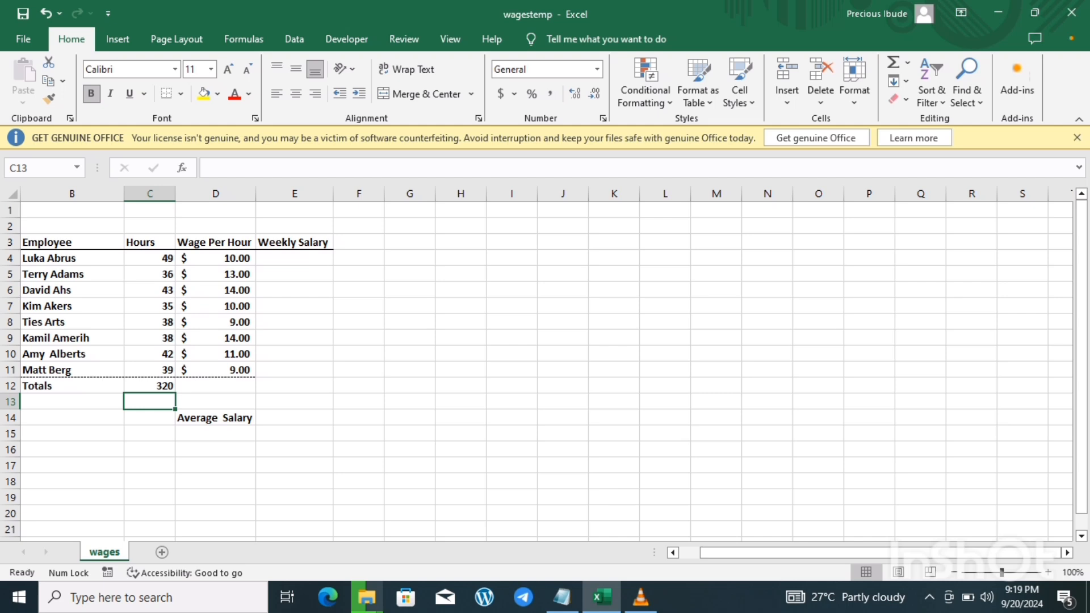
Clear the hours total in cell C12 and enter the formula =sum(C4:C11) there again.
click(150, 386)
key(Delete)
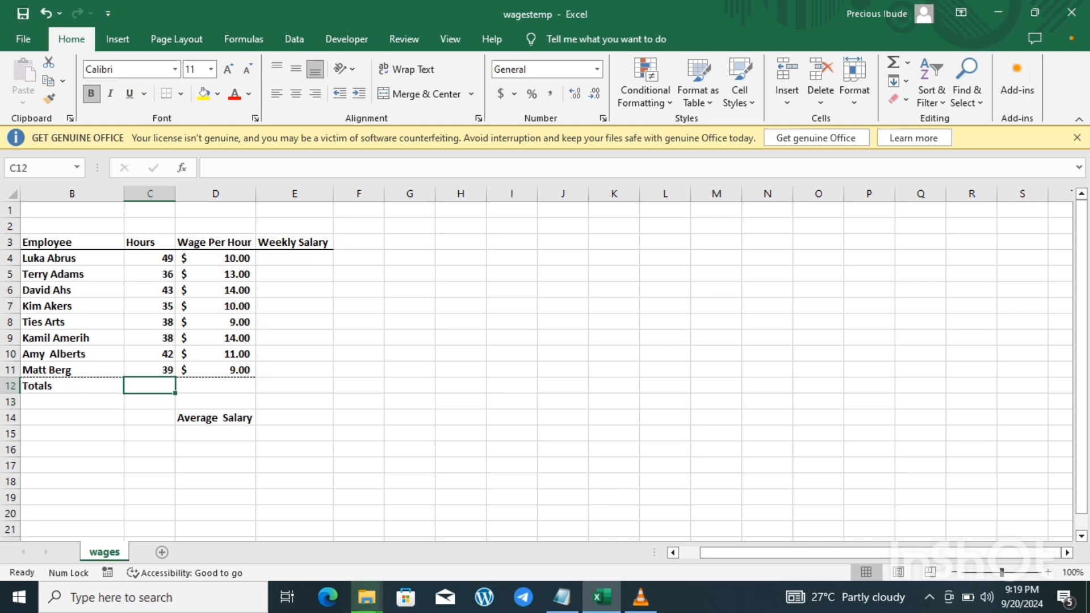
text(=)
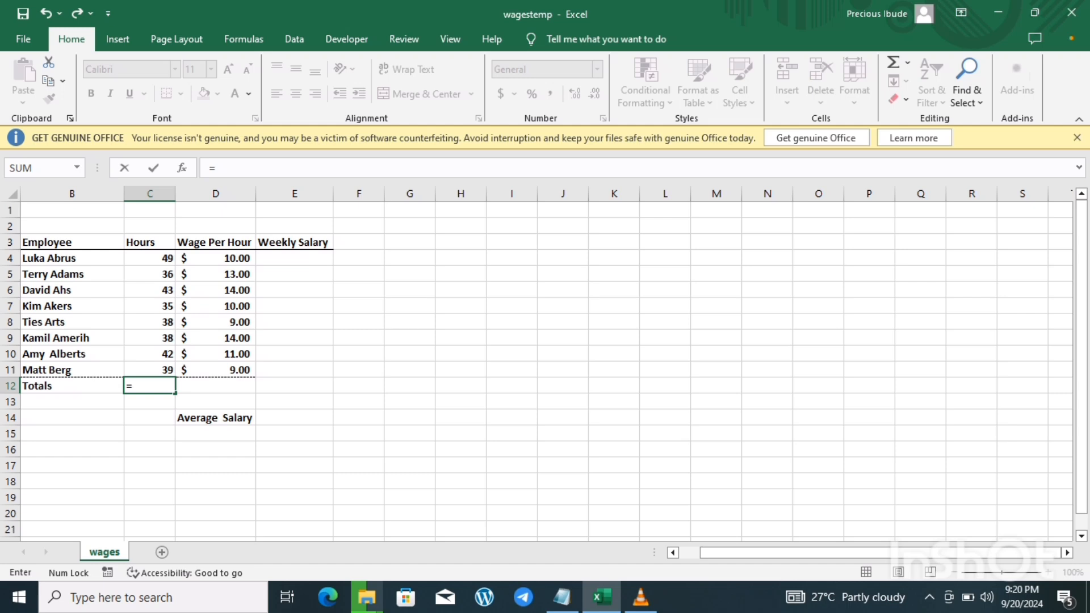
text(sum()
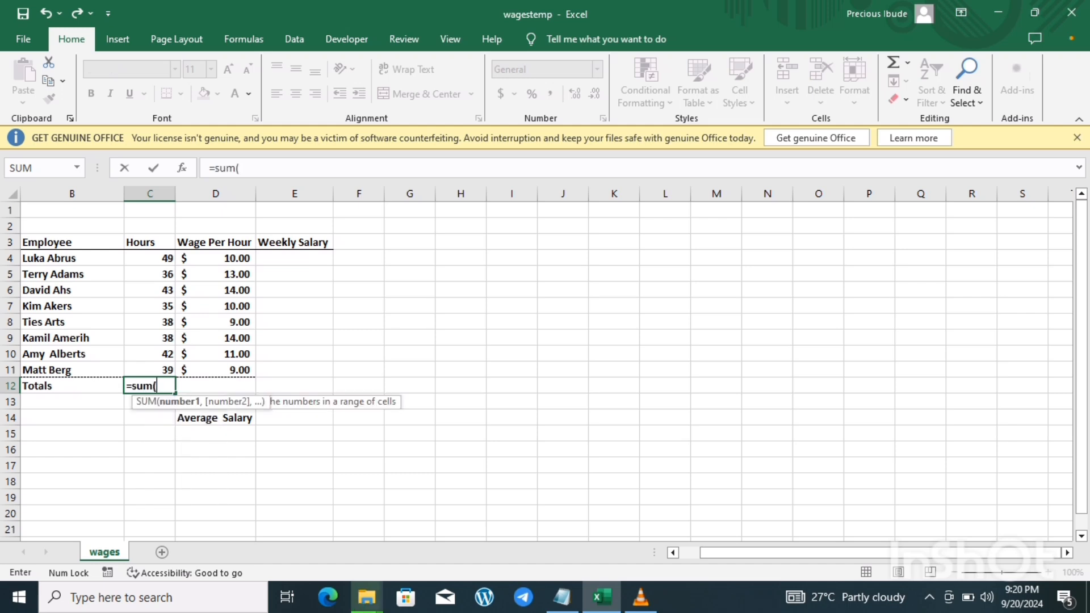
click(150, 258)
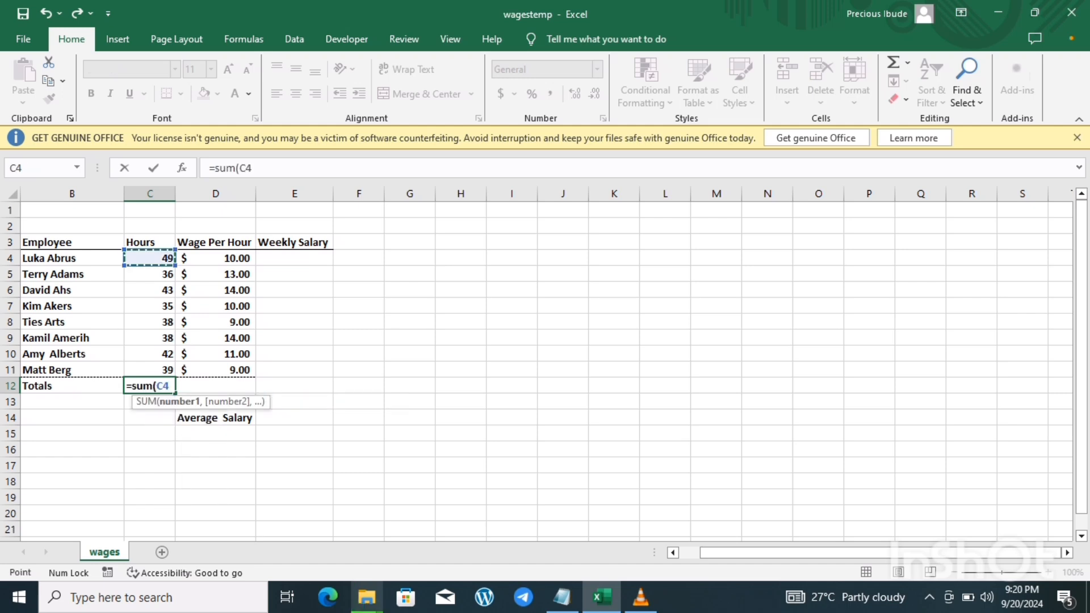
drag(150, 258, 168, 370)
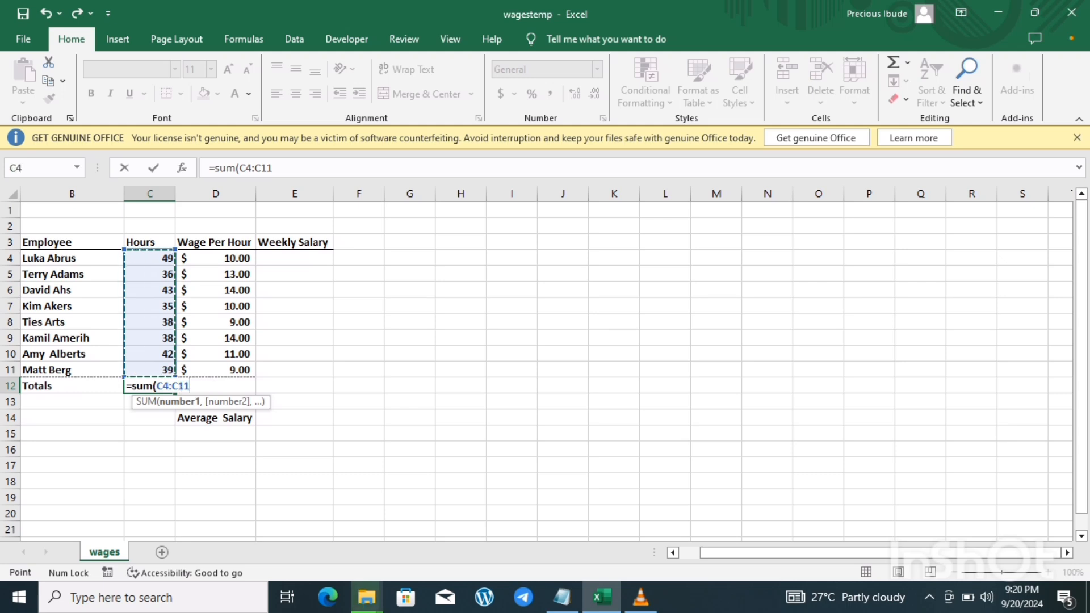
text())
key(Return)
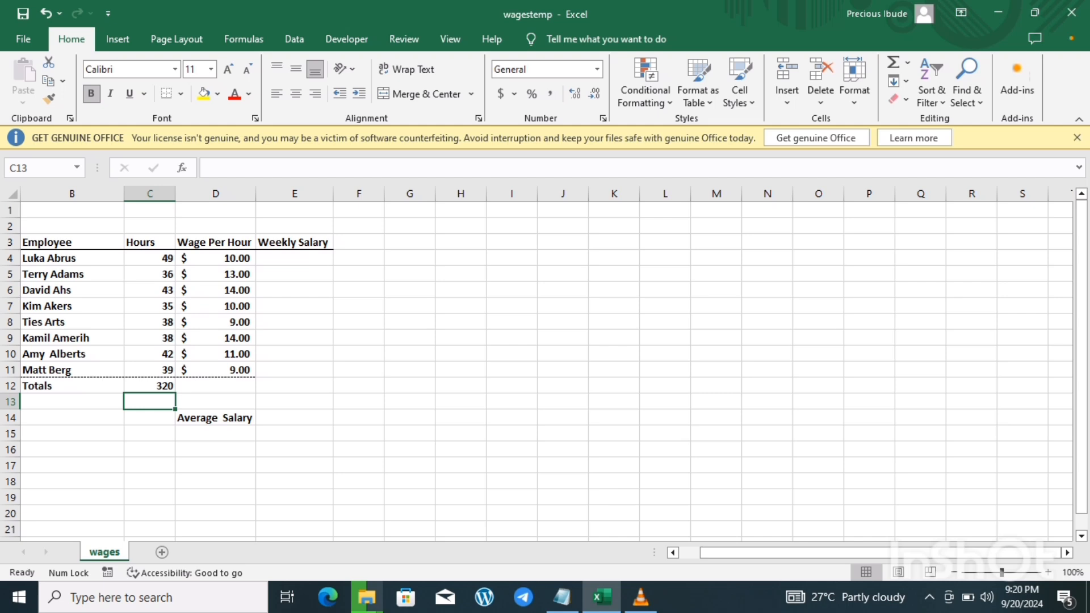
Delete the hours formula in the Totals row once more and re-enter =sum(C4:C11) in cell C12.
click(149, 386)
key(Delete)
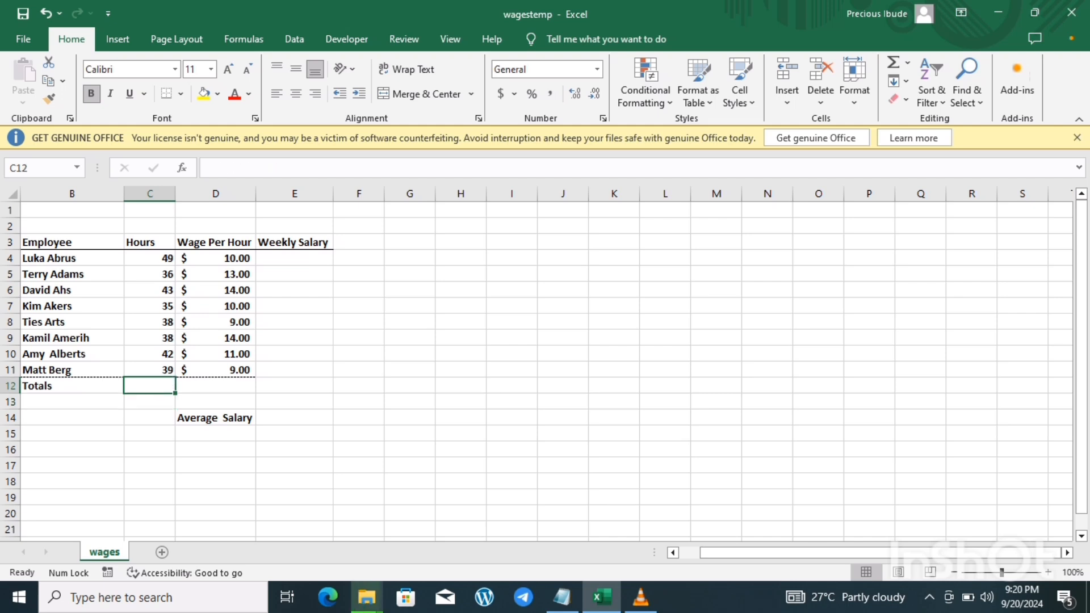
text(=)
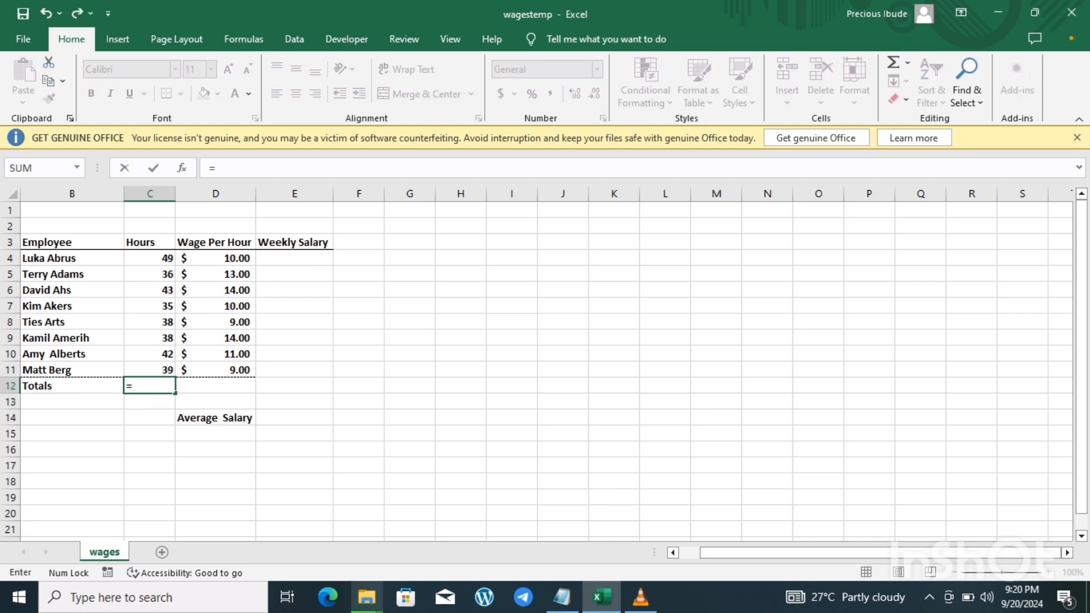
text(sum)
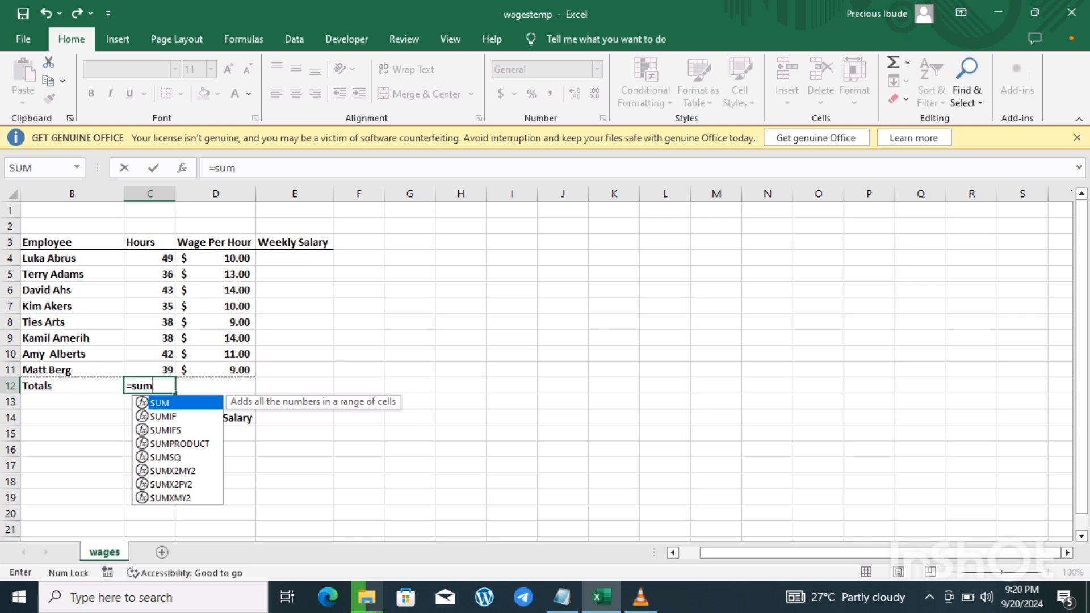
text(()
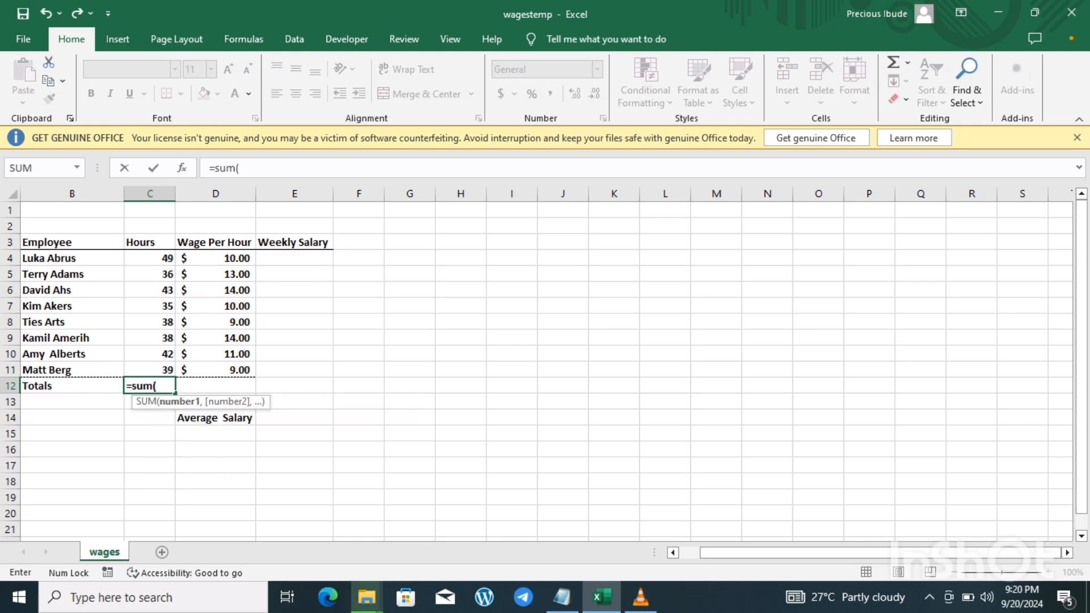
click(149, 258)
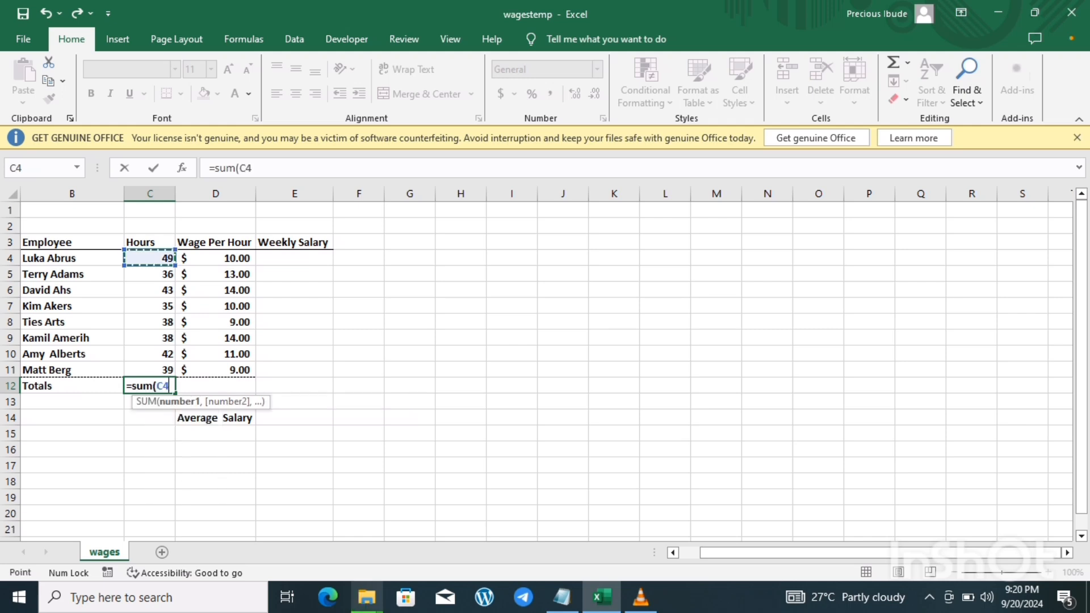
drag(149, 259, 149, 369)
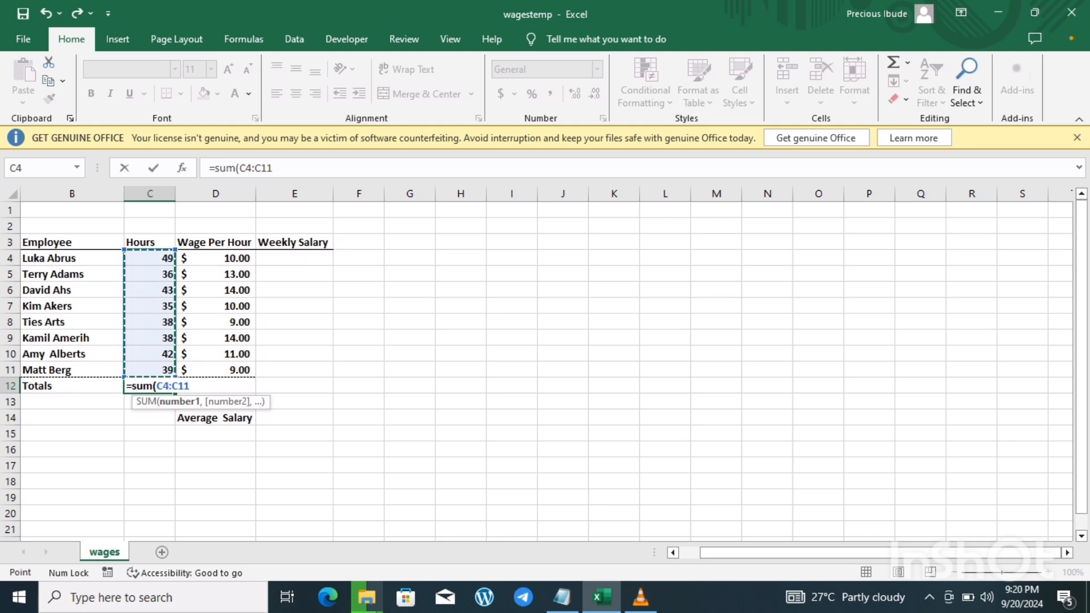
key(Return)
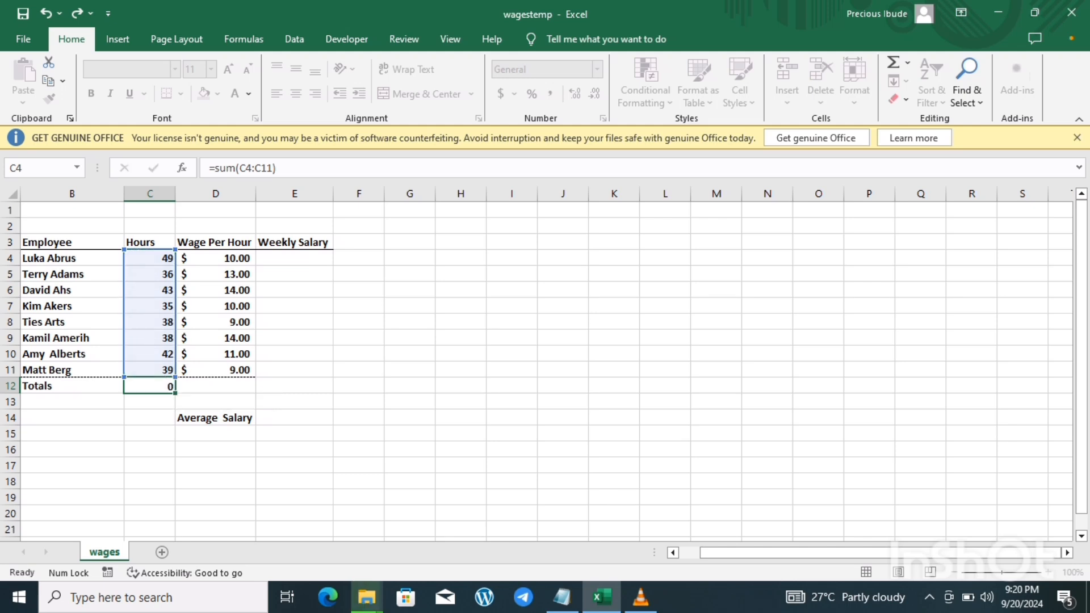
click(149, 386)
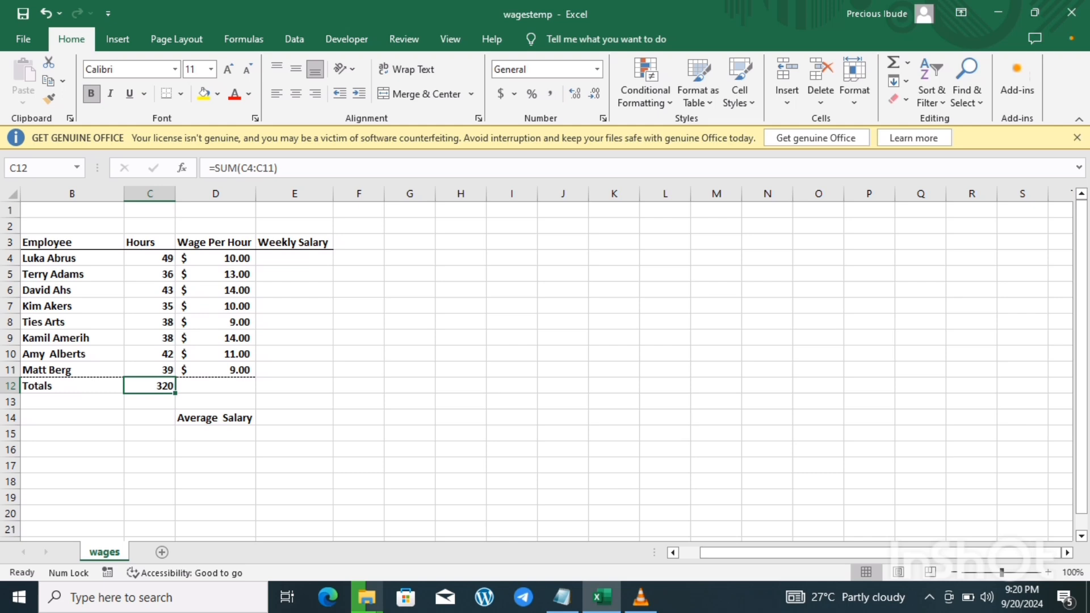
Switch to the Notepad goals file, highlight the wording about employees' wages and the amount paid to each employee, and return to Excel.
key(alt+Tab)
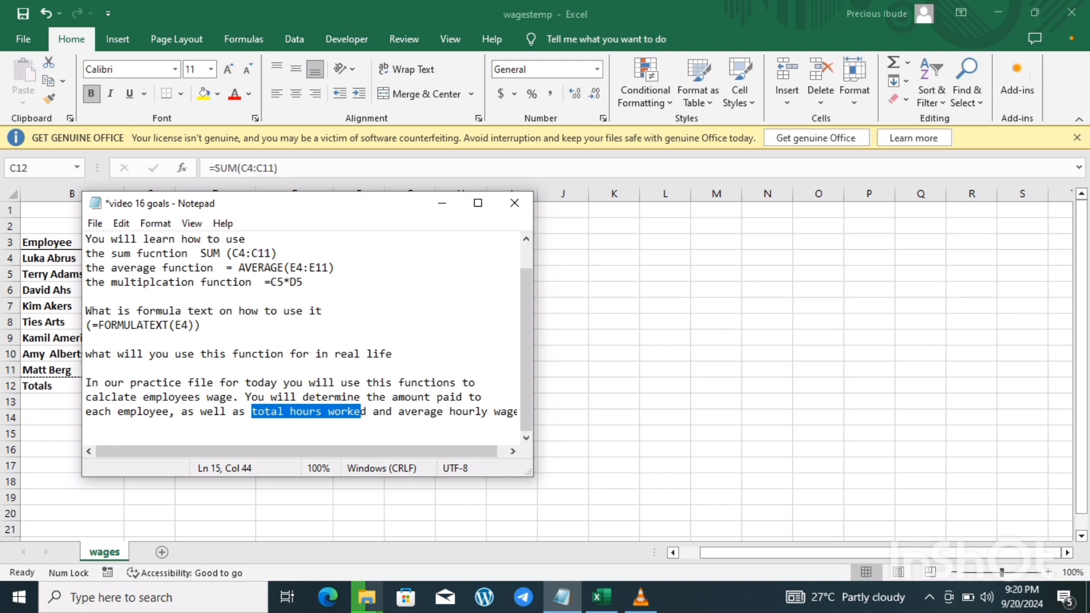
click(181, 383)
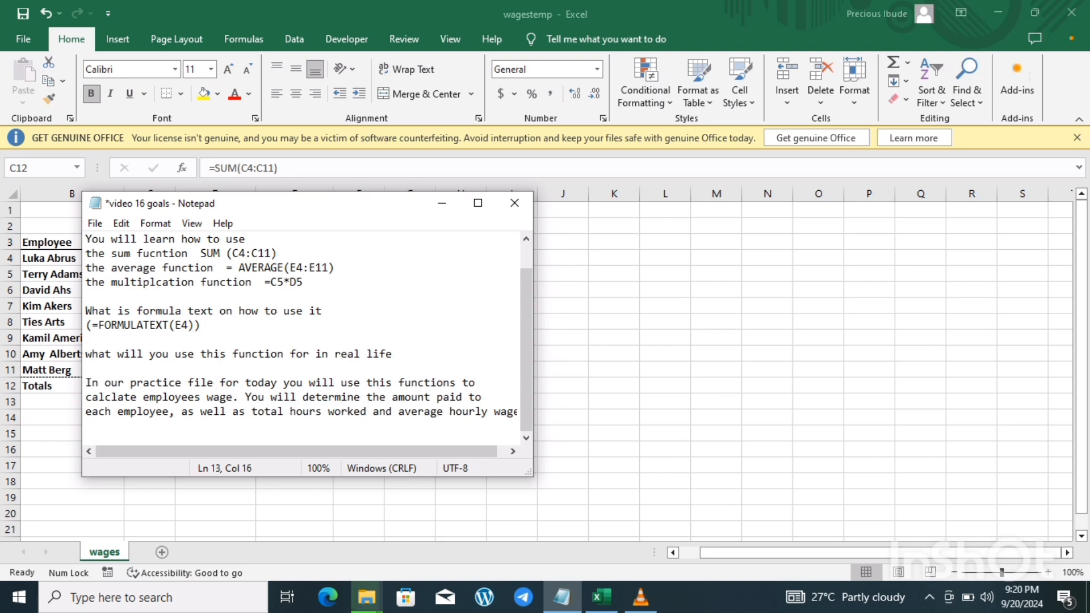
click(228, 397)
drag(227, 397, 162, 397)
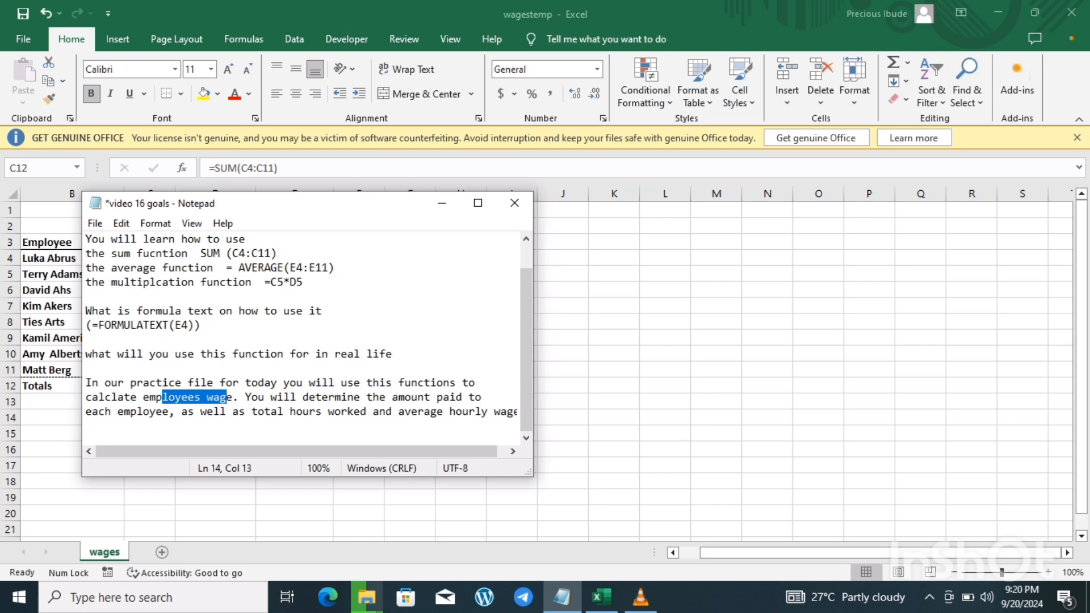
drag(399, 355, 303, 396)
drag(393, 355, 181, 410)
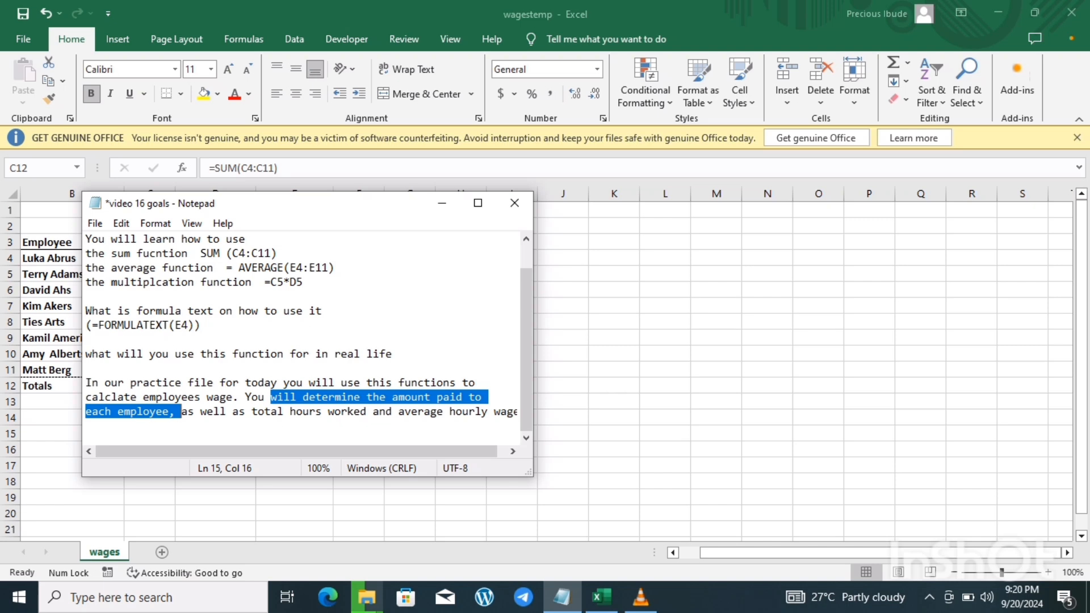
click(441, 204)
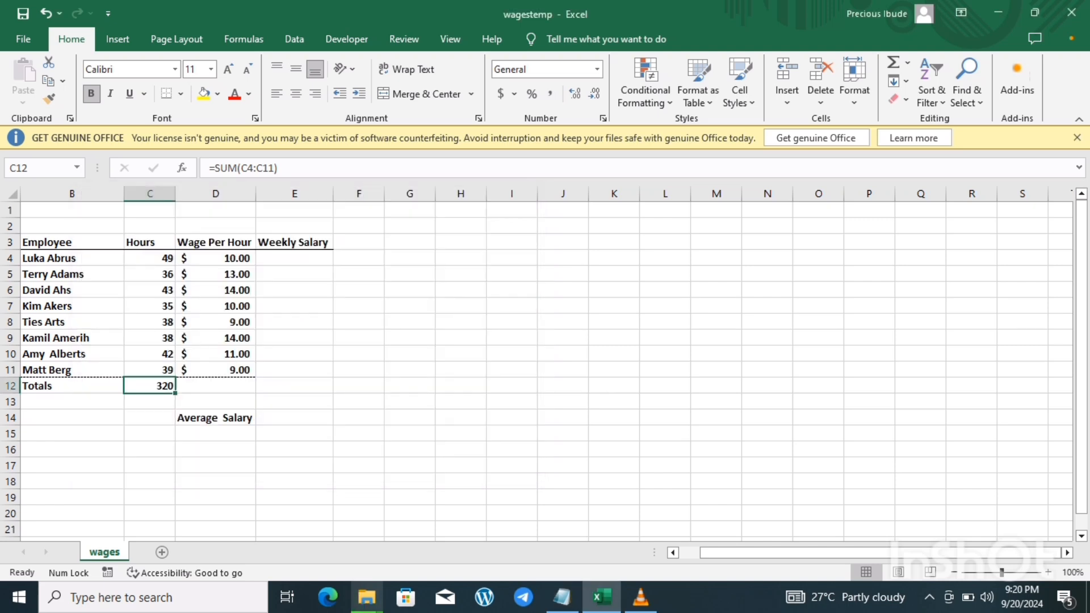
Examine the first employee's hours in C4, wage per hour in D4 and the empty weekly salary cell E4.
click(294, 259)
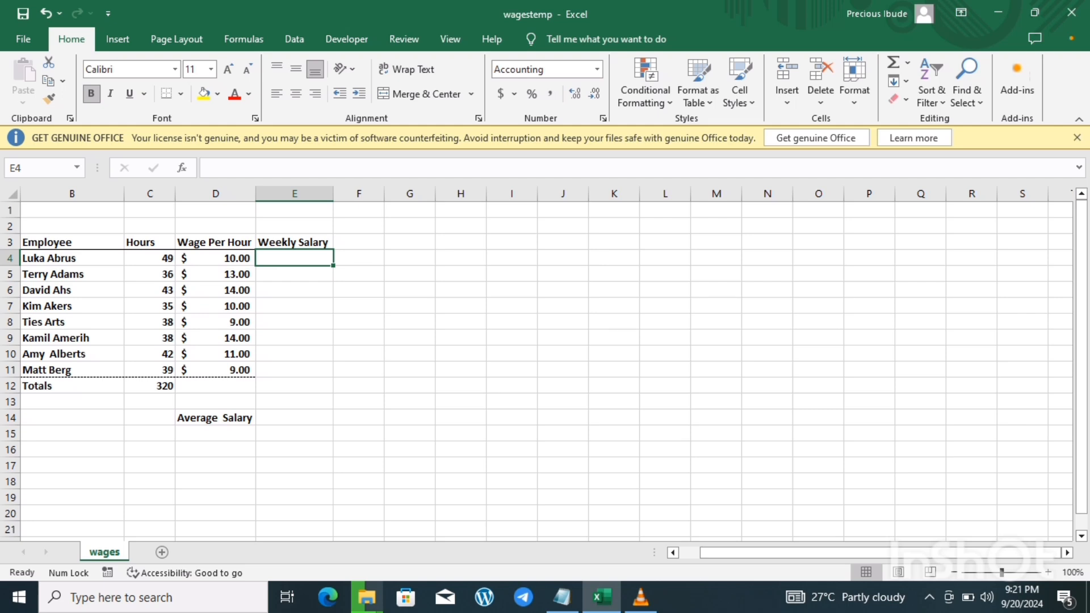
click(149, 258)
click(215, 258)
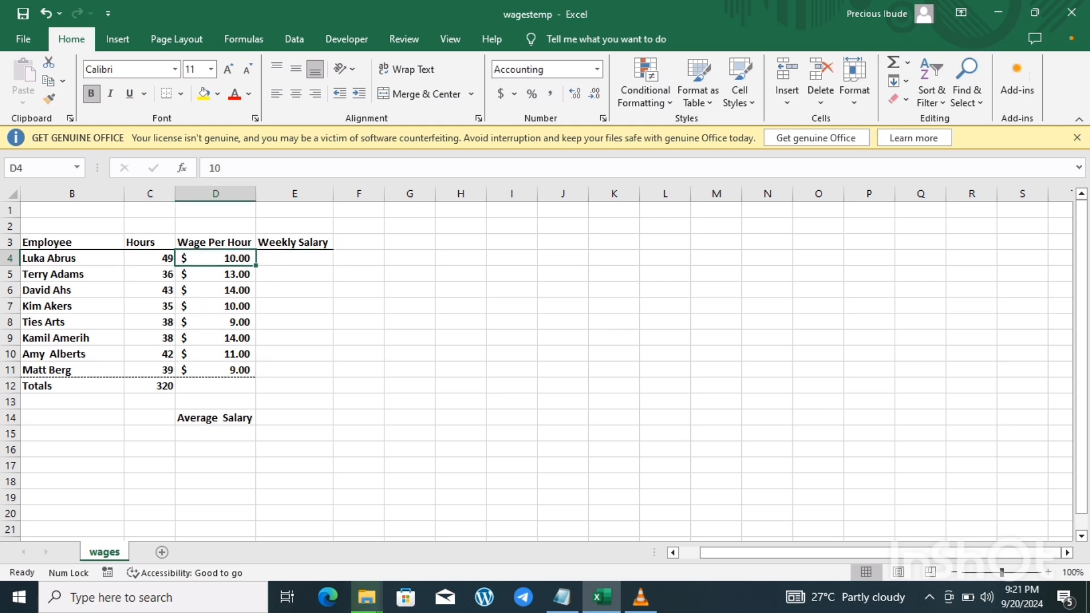
click(149, 258)
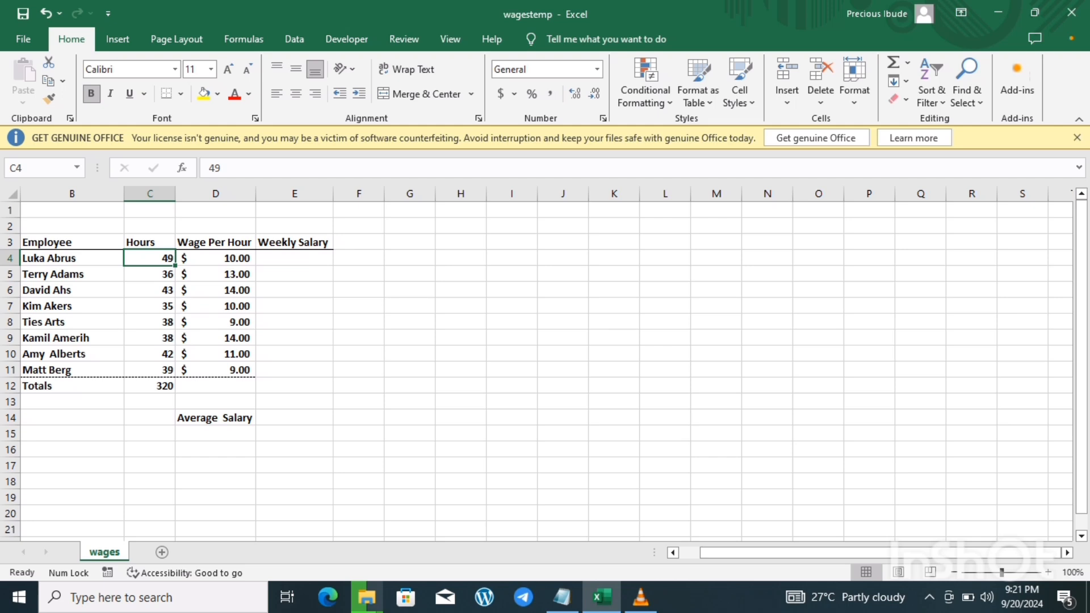
click(294, 258)
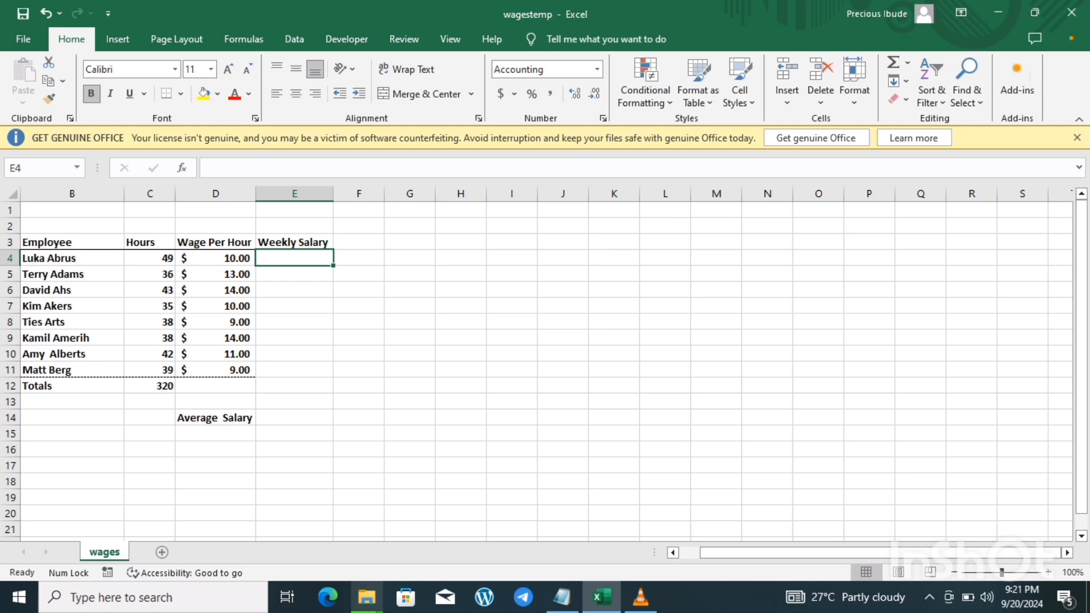
click(149, 258)
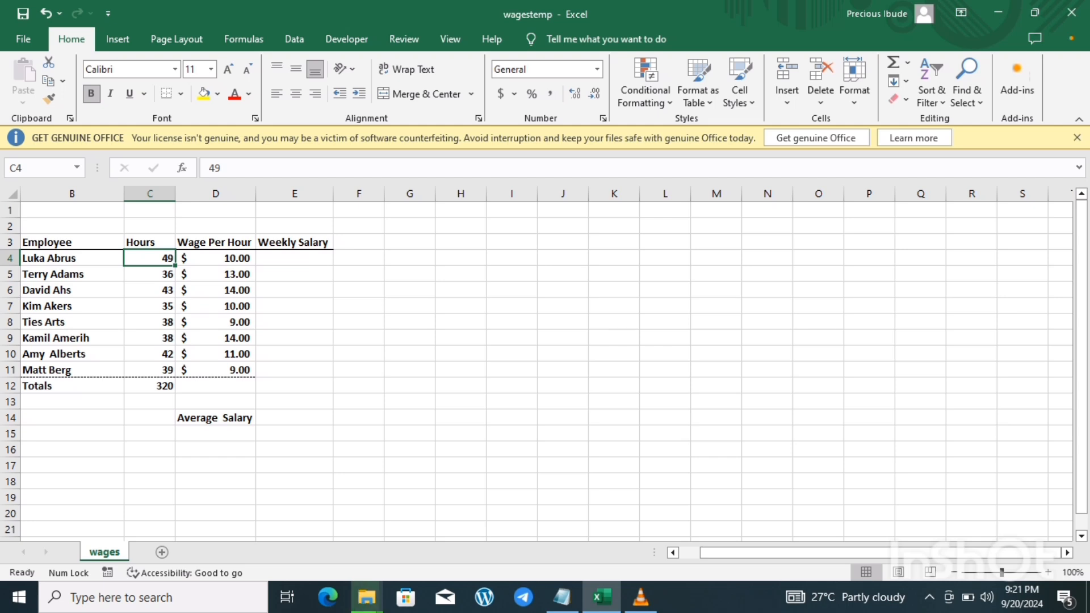
click(216, 290)
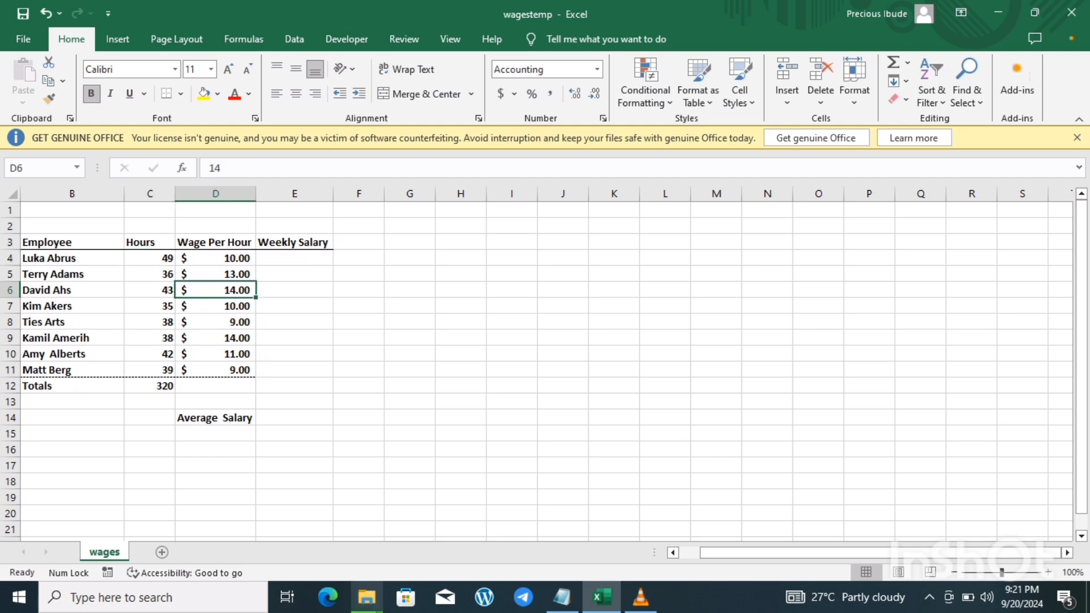
click(149, 259)
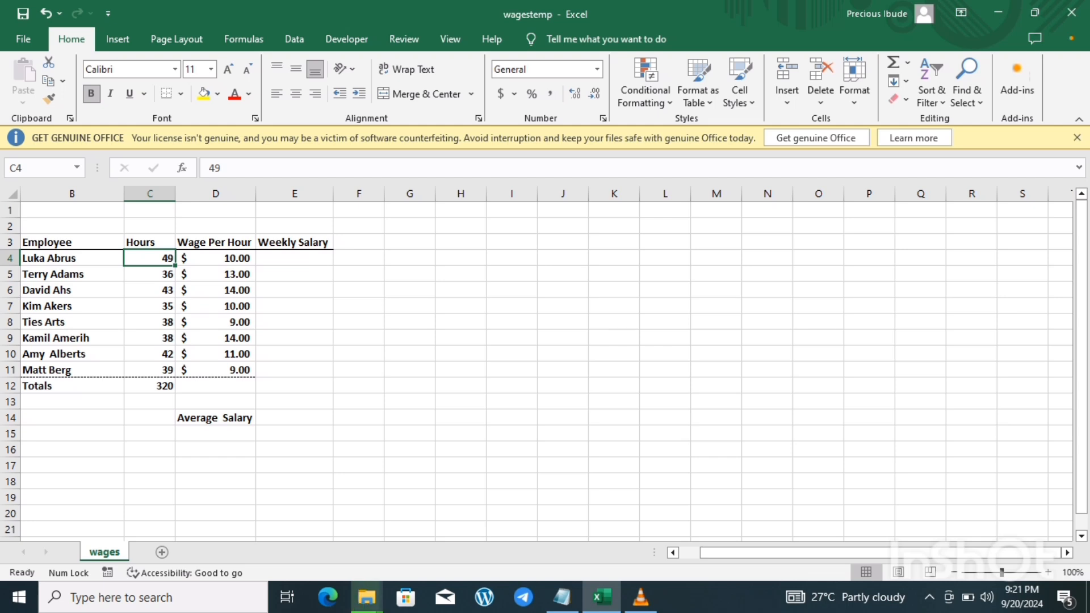
Enter =C4*D4 in cell E4 to calculate the first employee's weekly salary from hours and hourly wage.
click(294, 258)
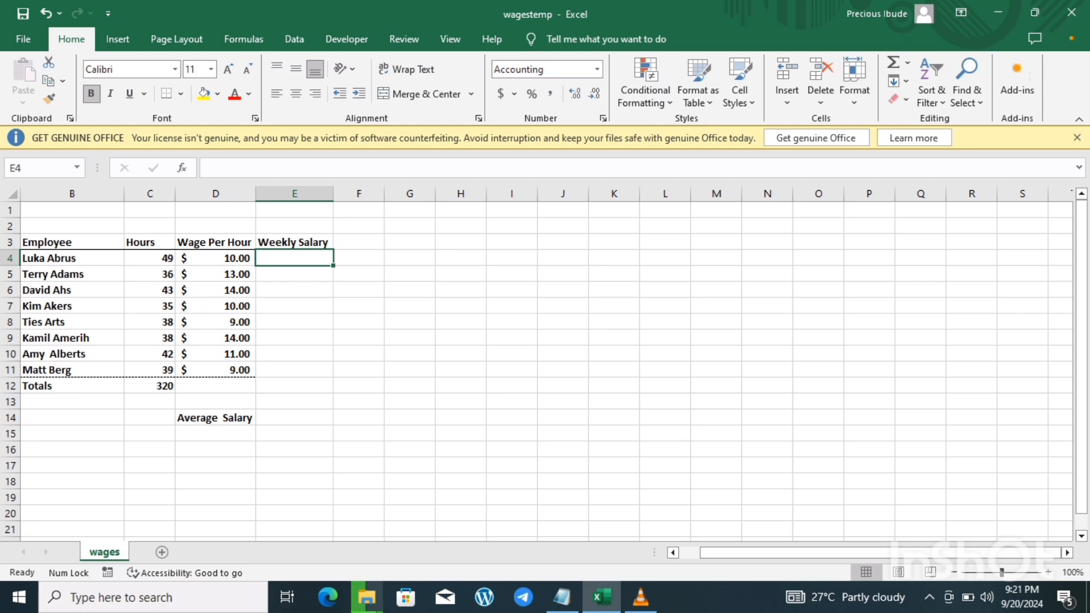
text(=)
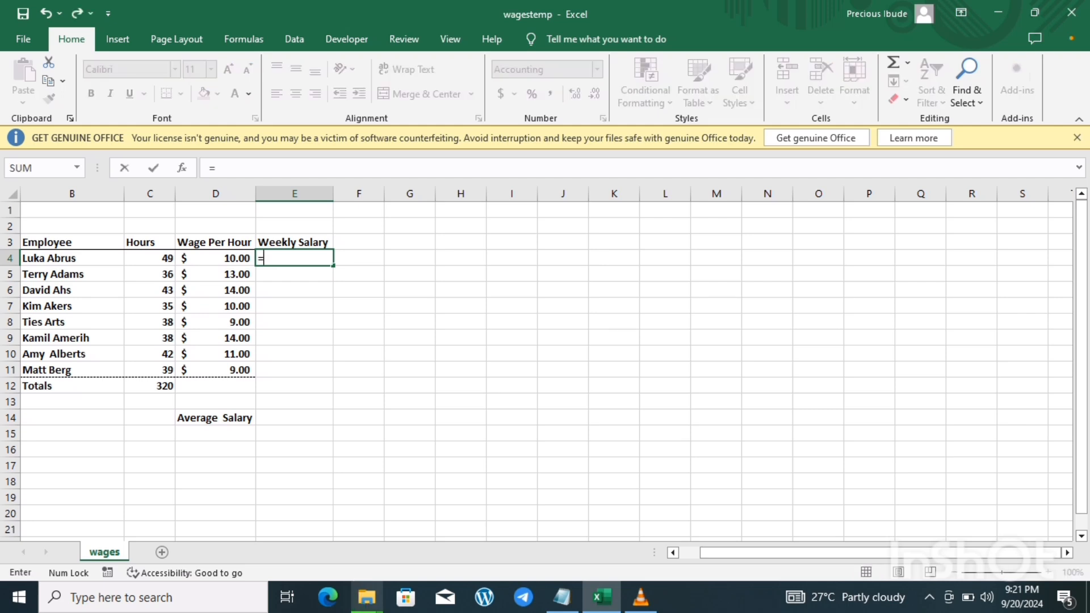
click(150, 258)
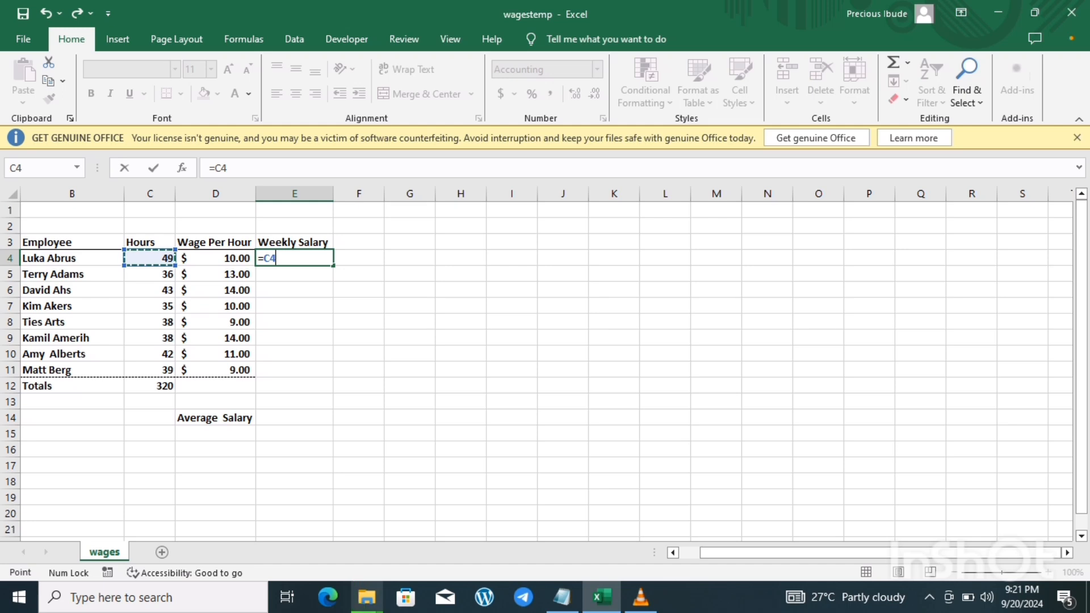
text(*)
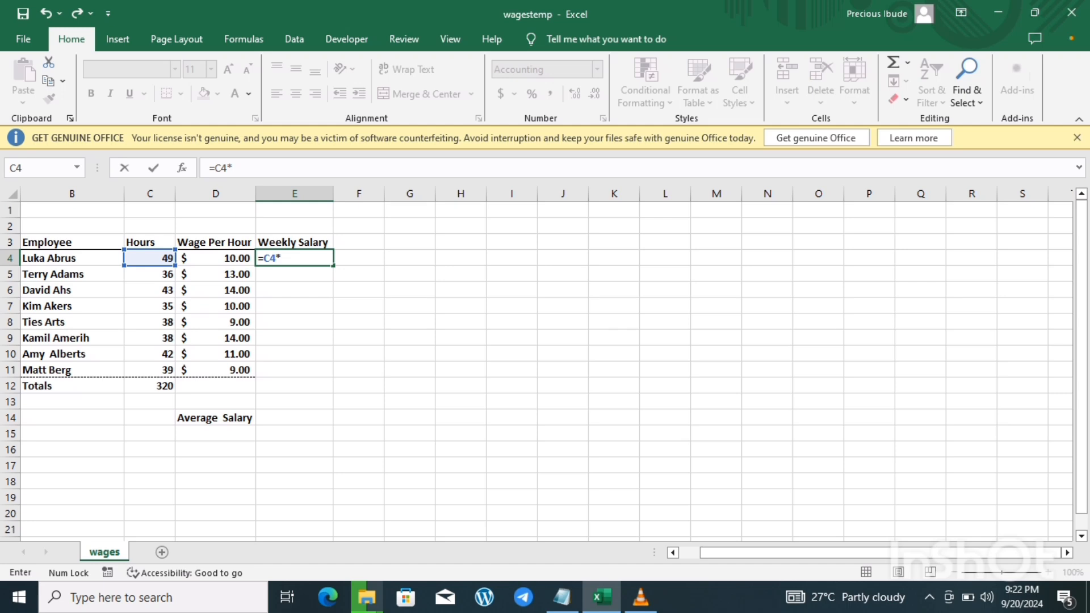
click(216, 258)
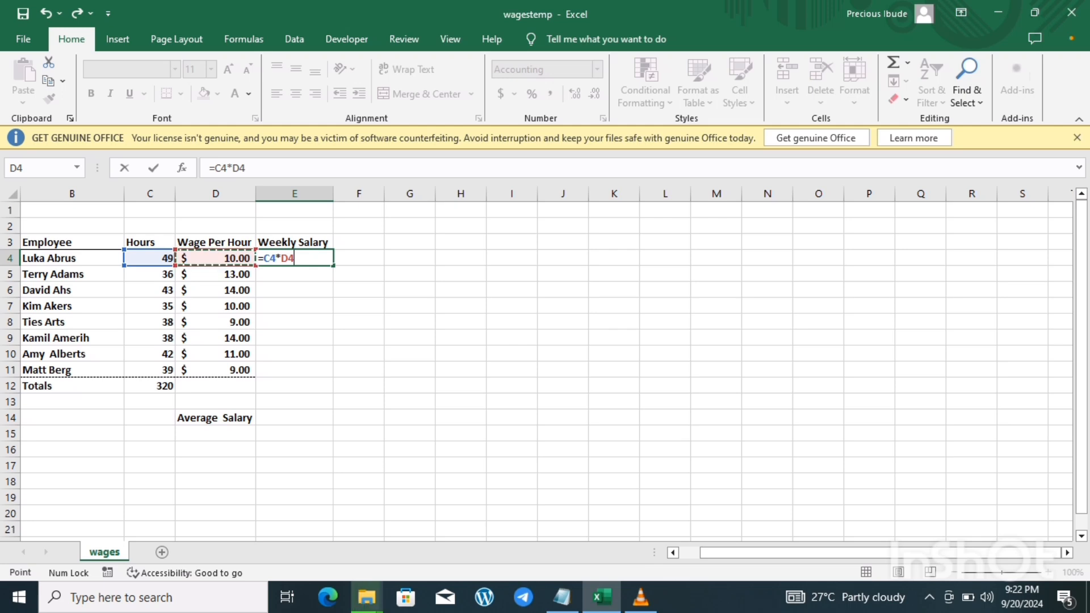
key(Return)
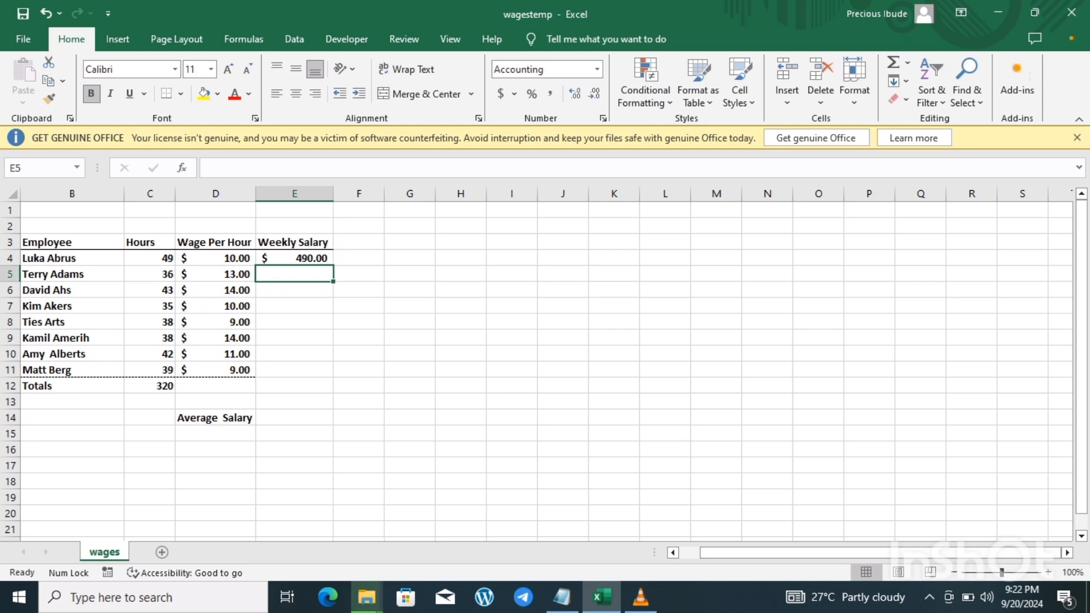
Review the weekly salary formula in E4 and the hours and wage cells for the second employee in row 5.
click(294, 258)
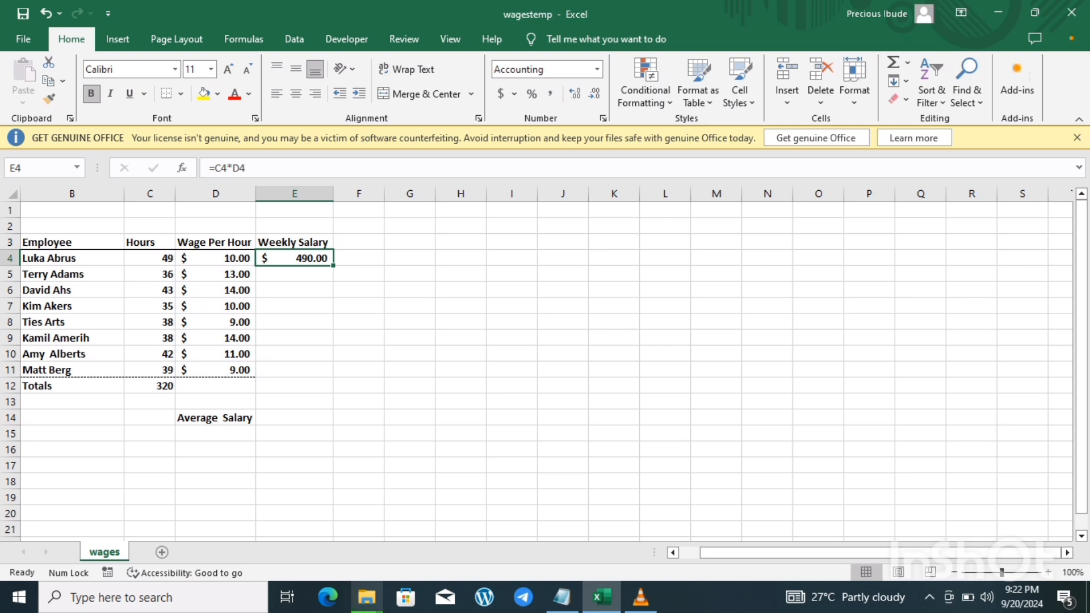
click(294, 306)
click(294, 274)
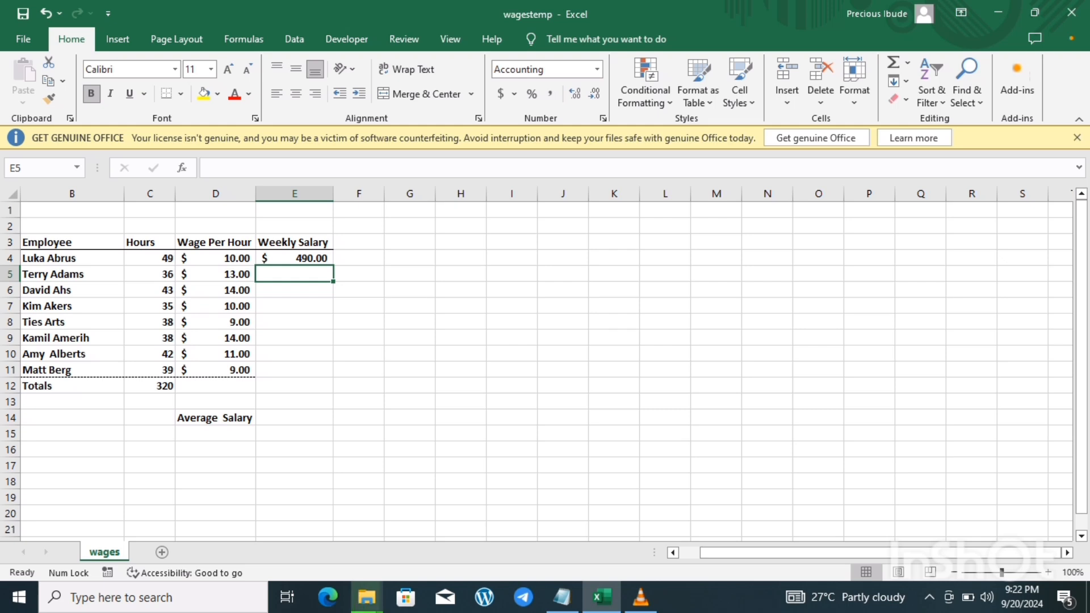
click(294, 259)
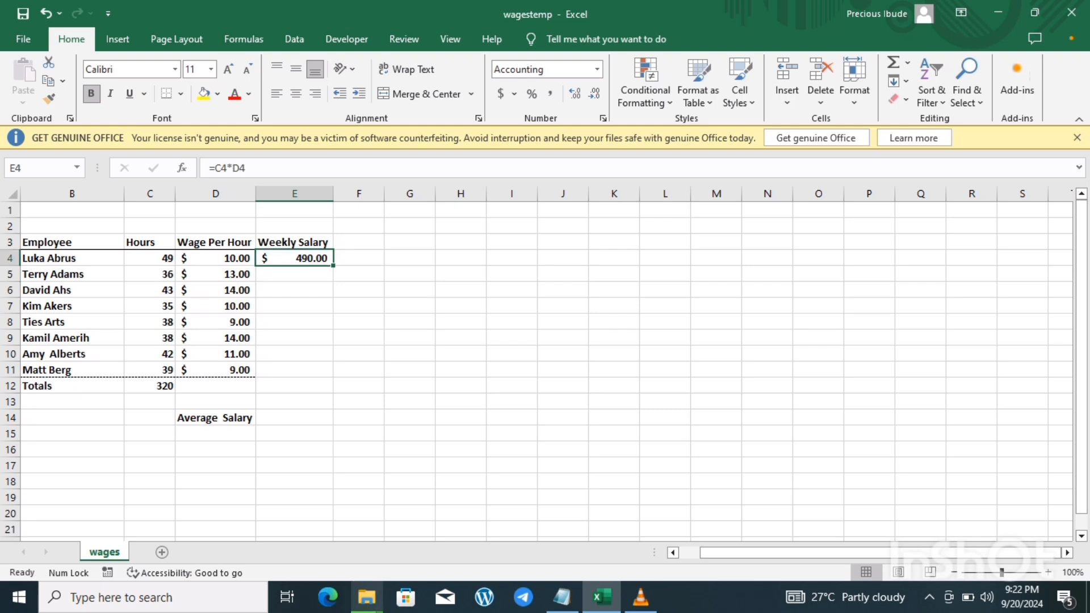
click(149, 274)
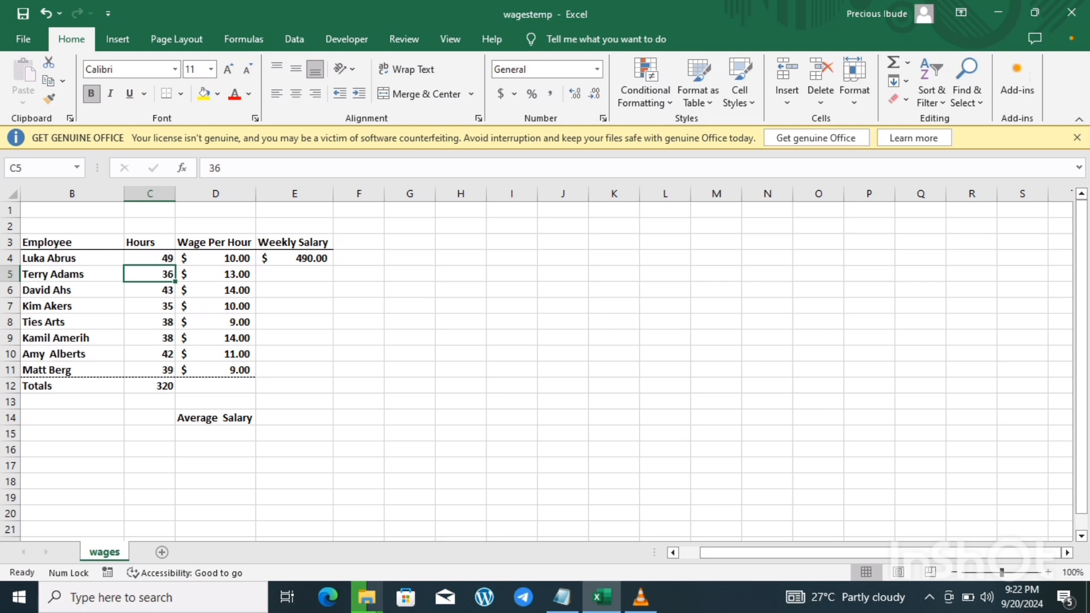
drag(225, 274, 284, 274)
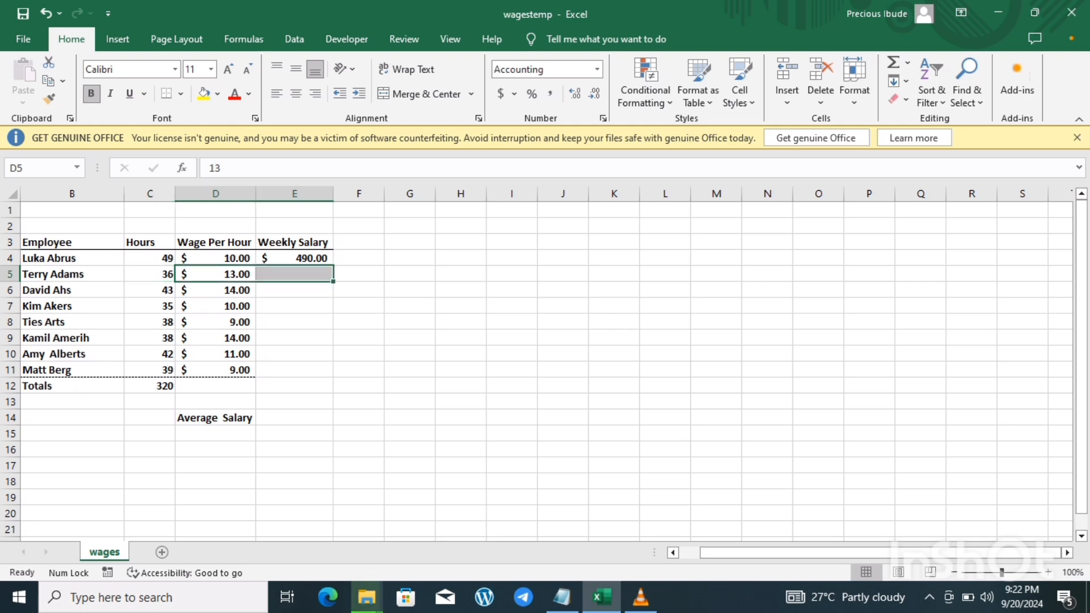
click(294, 322)
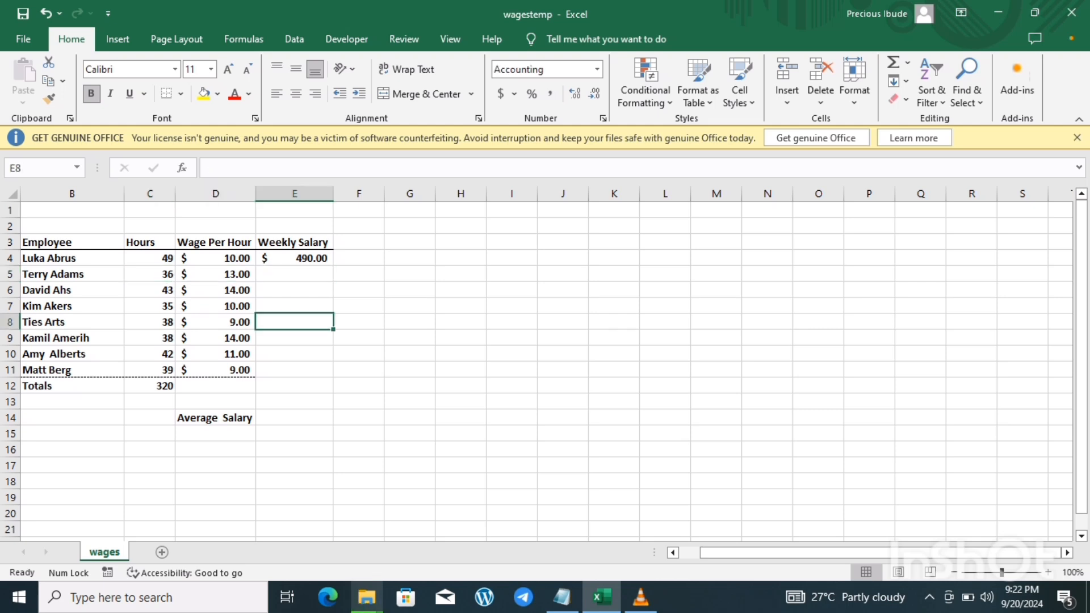
Enter =C5*D5 in cell E5 for the second employee's weekly salary and fill the formula down through E11.
click(294, 274)
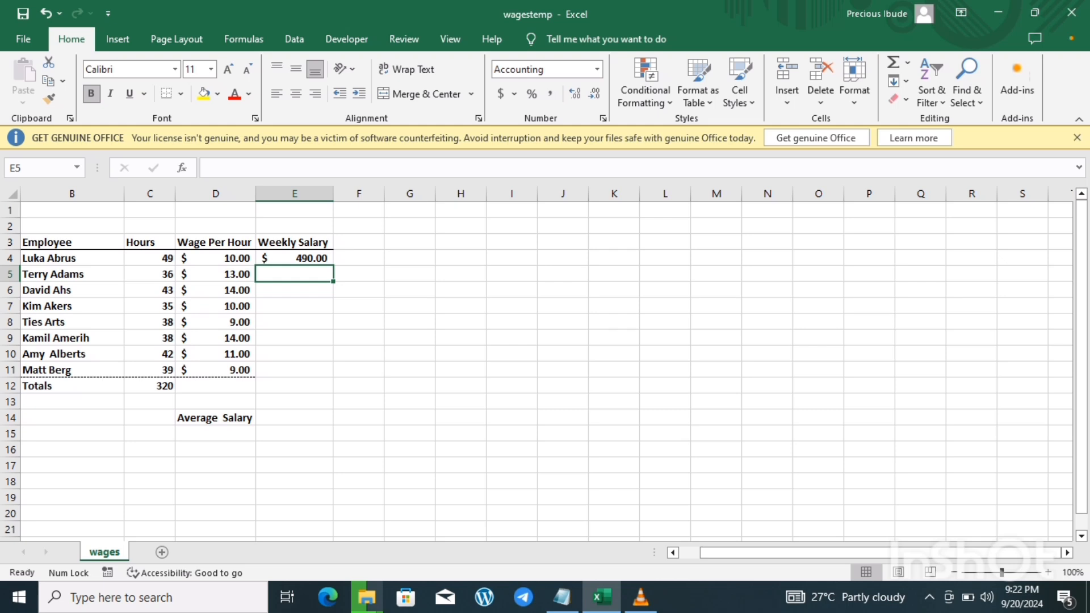
text(=)
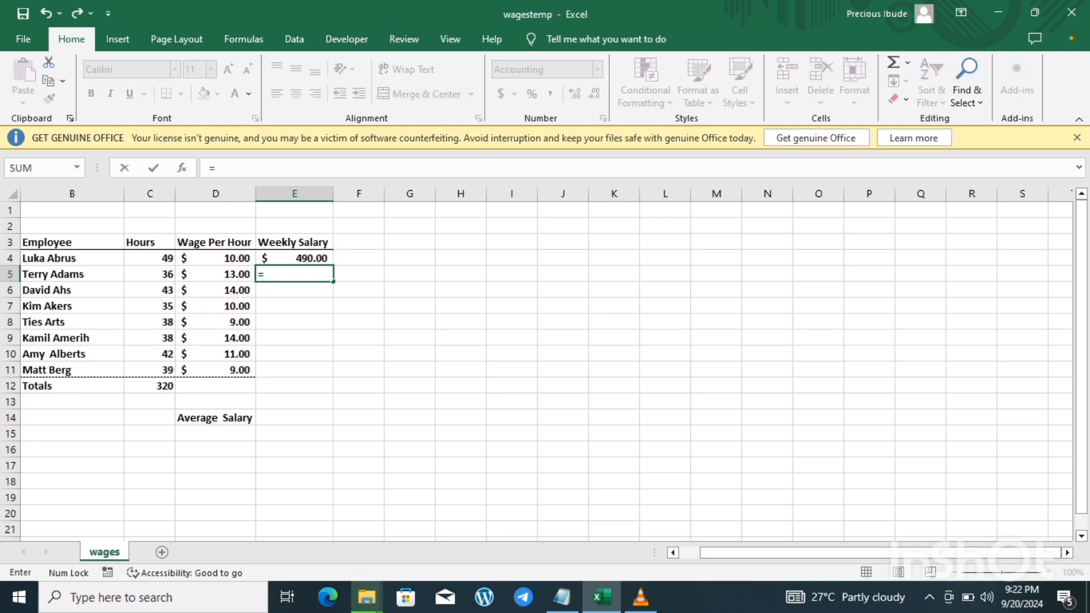
click(150, 274)
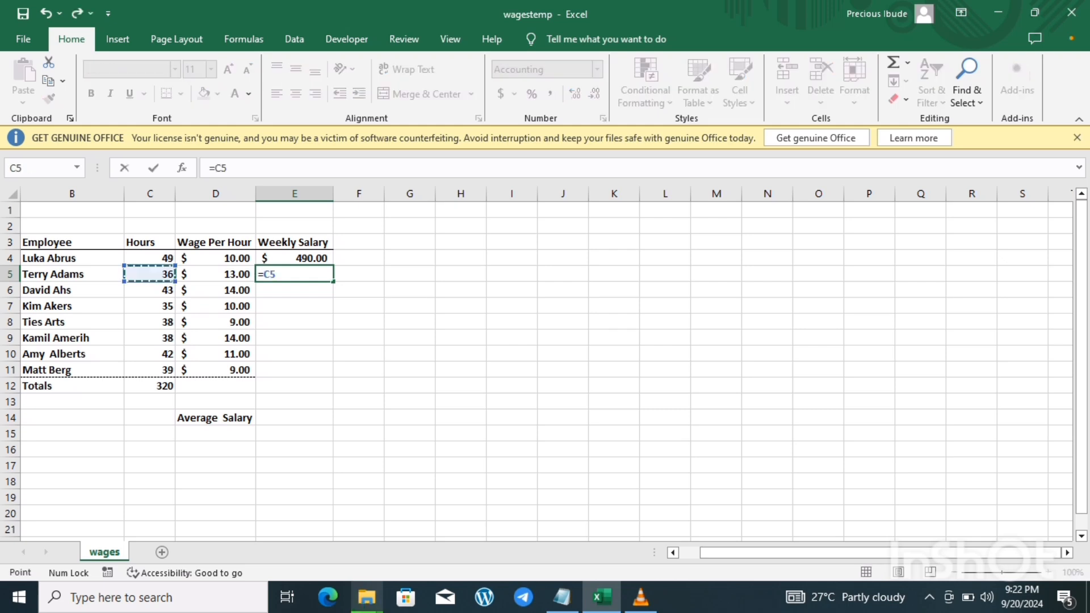
text(*)
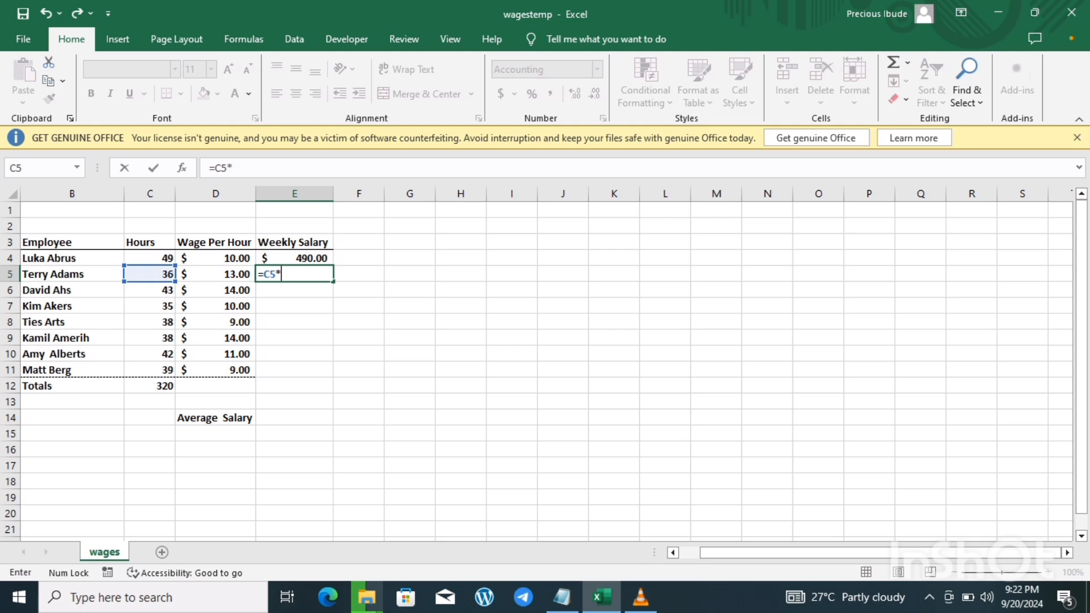
click(215, 274)
key(Return)
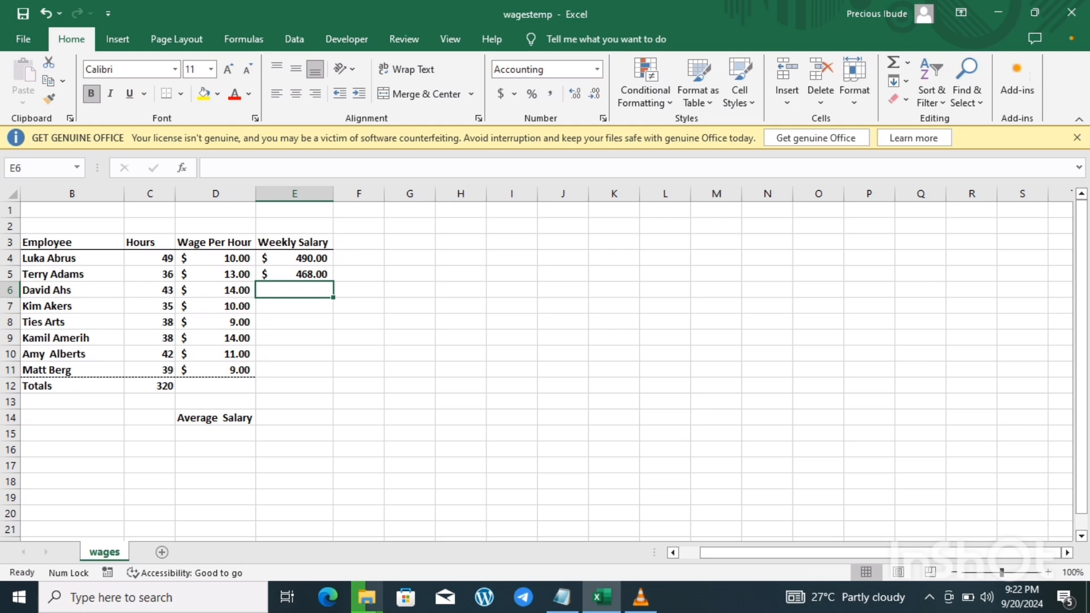
click(294, 274)
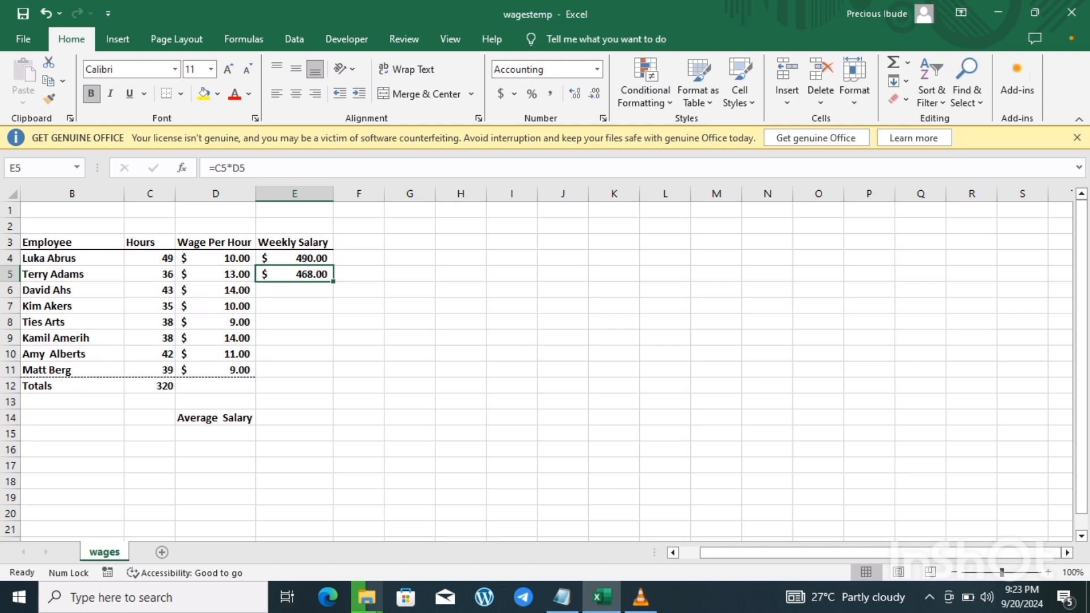
drag(333, 281, 333, 377)
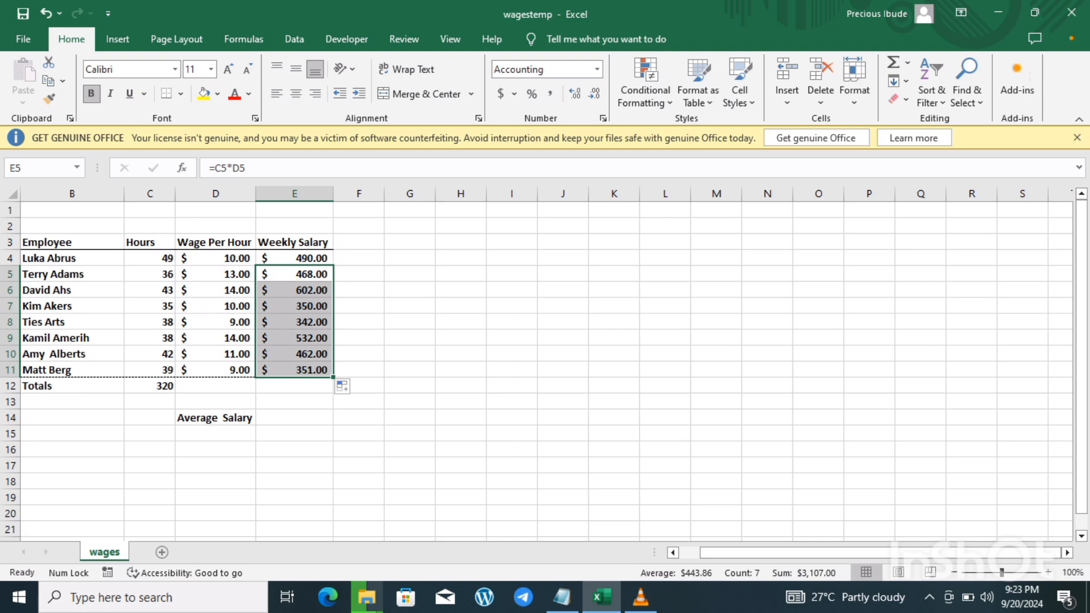
Enter =SUM(E4:E11) in cell E12 of the Totals row to total the weekly salaries.
click(294, 386)
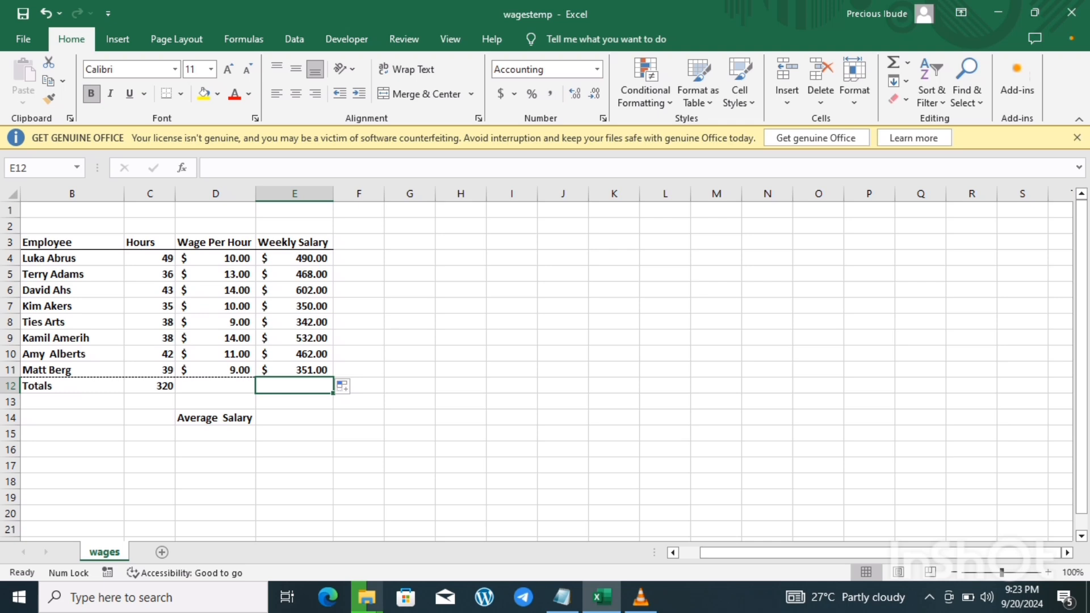
text(-)
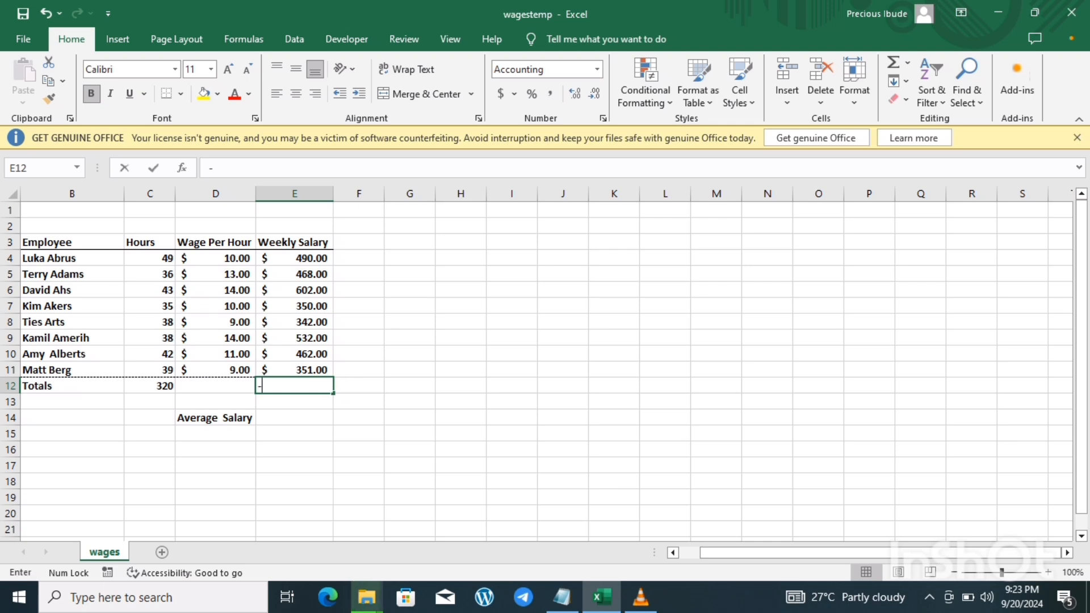
key(BackSpace)
text(=)
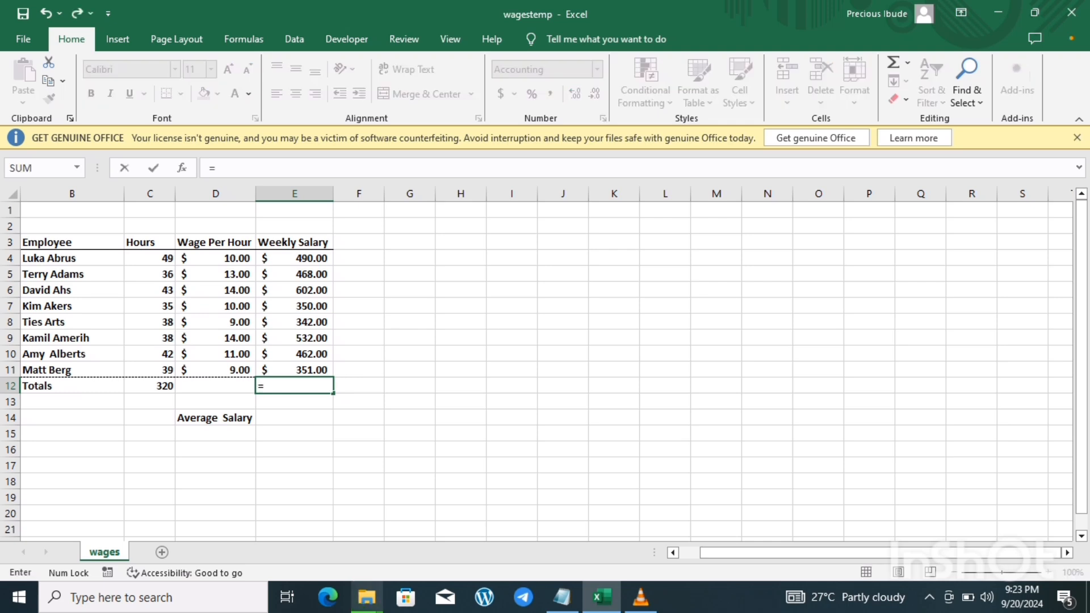
text(sum)
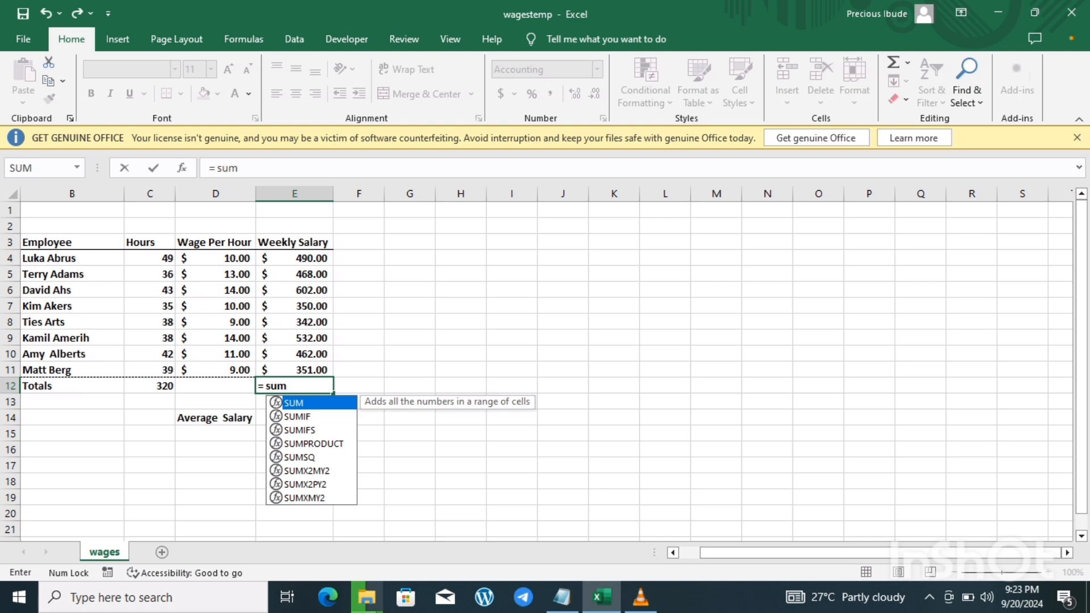
text(()
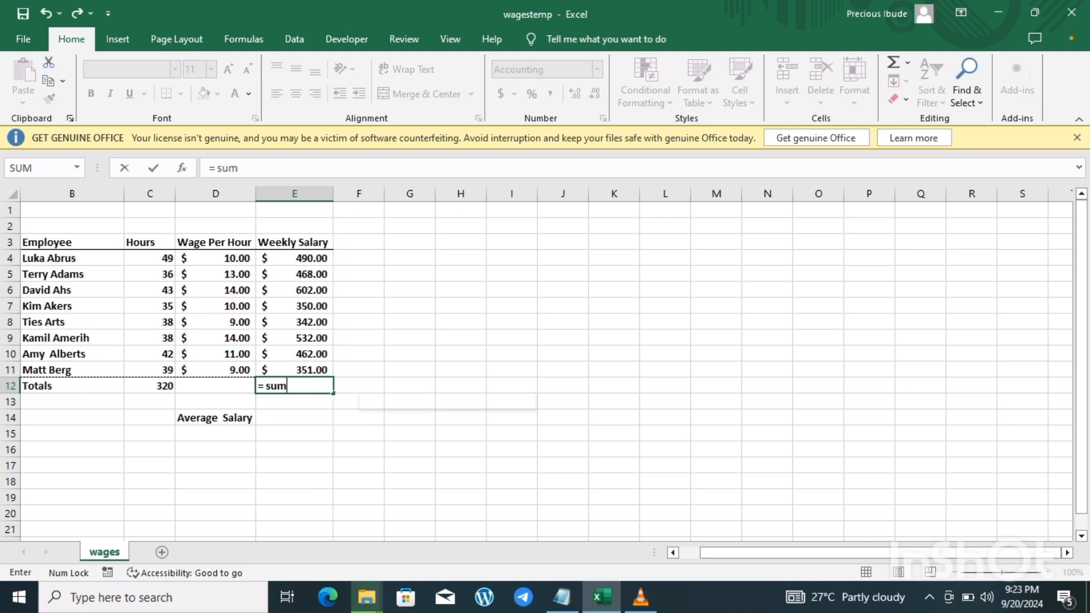
text(()
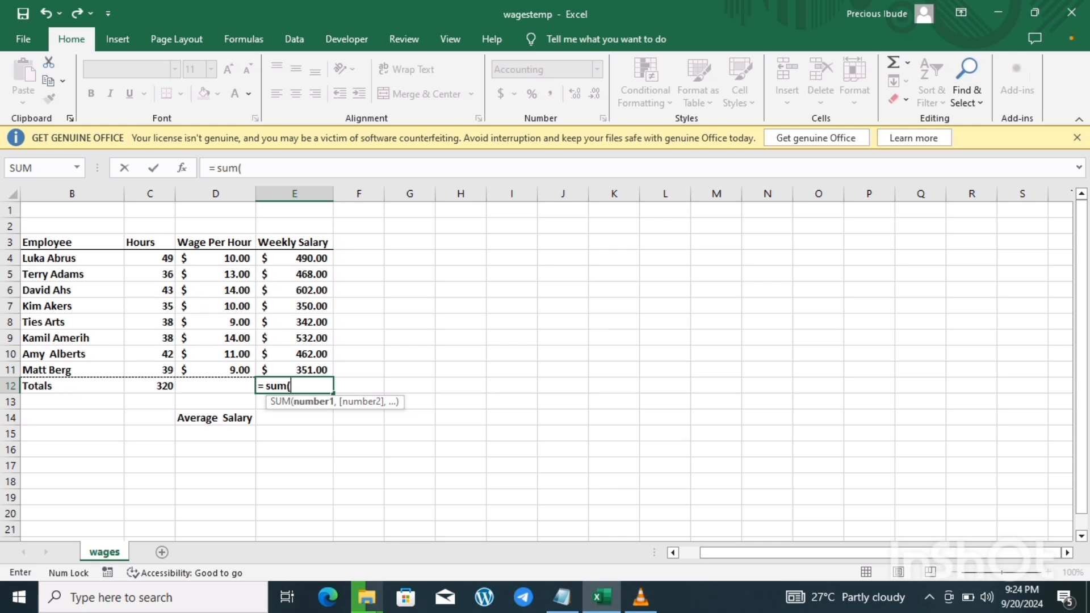
click(294, 258)
drag(294, 258, 294, 370)
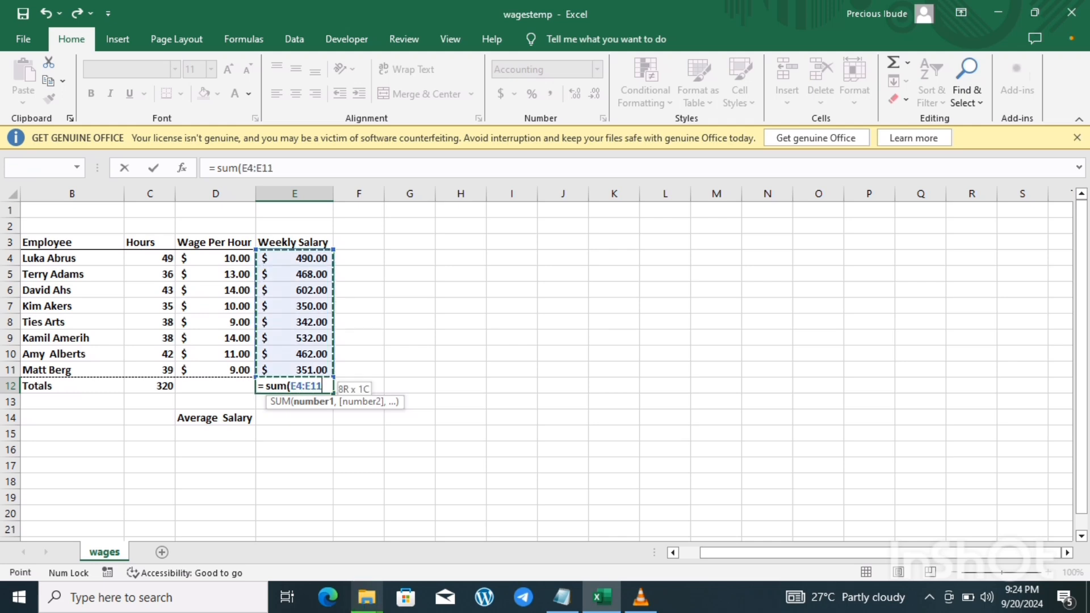
text())
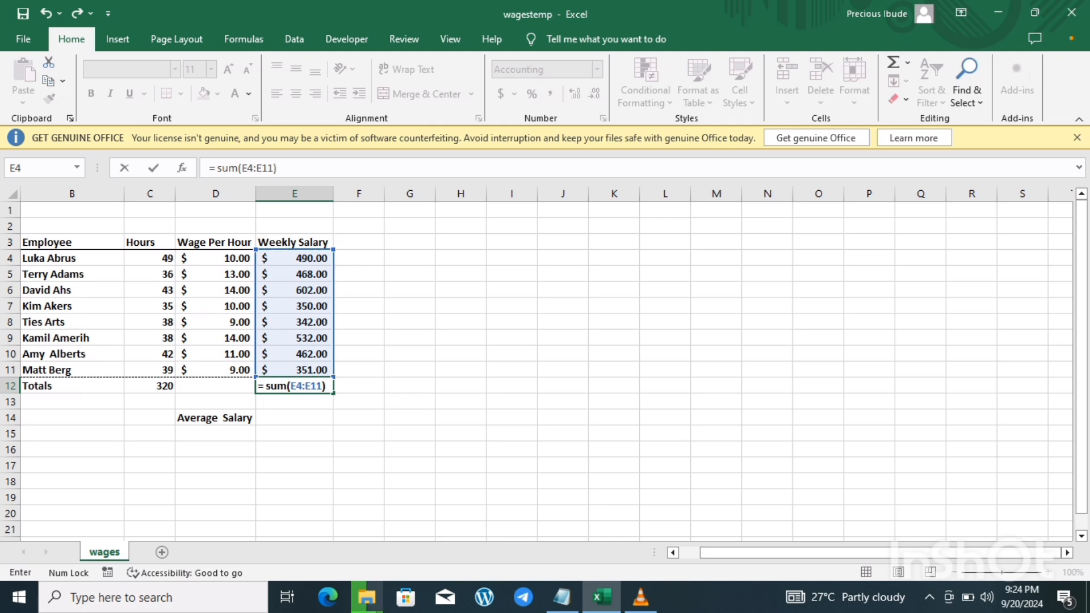
key(Return)
Select the average salary cell E14, check the SUM, AVERAGE and multiplication notes in the Notepad goals file, and return to Excel.
click(294, 417)
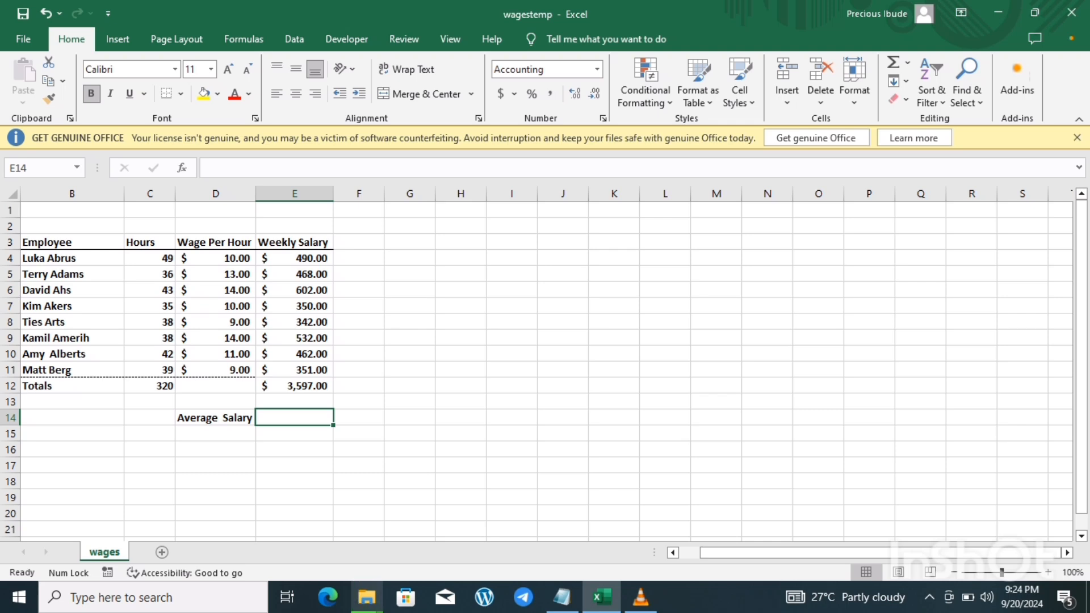
key(alt+Tab)
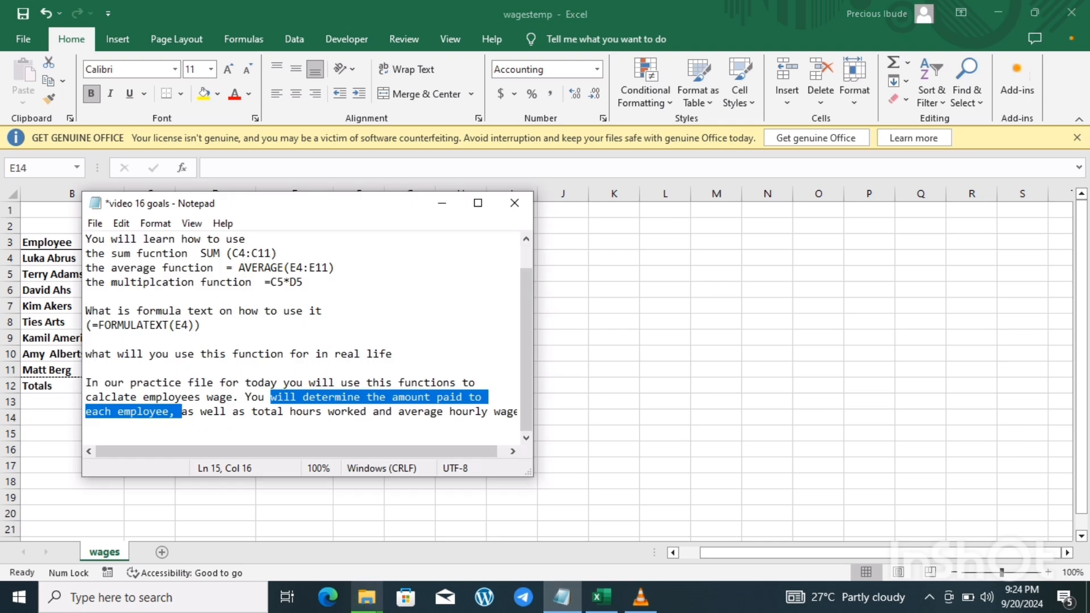
click(220, 268)
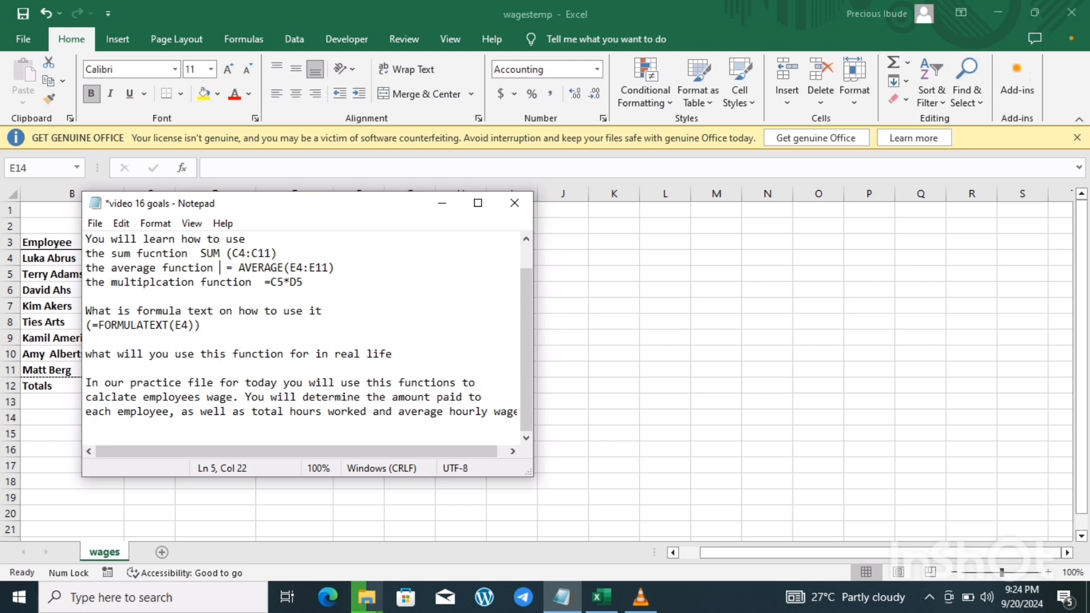
click(277, 254)
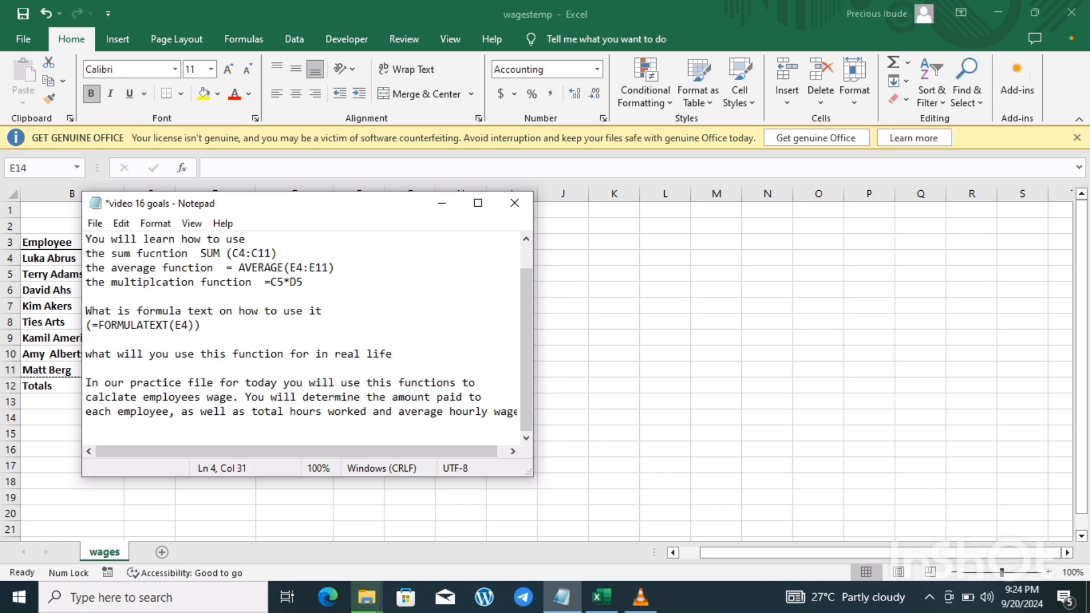
click(304, 282)
click(214, 268)
key(alt+Tab)
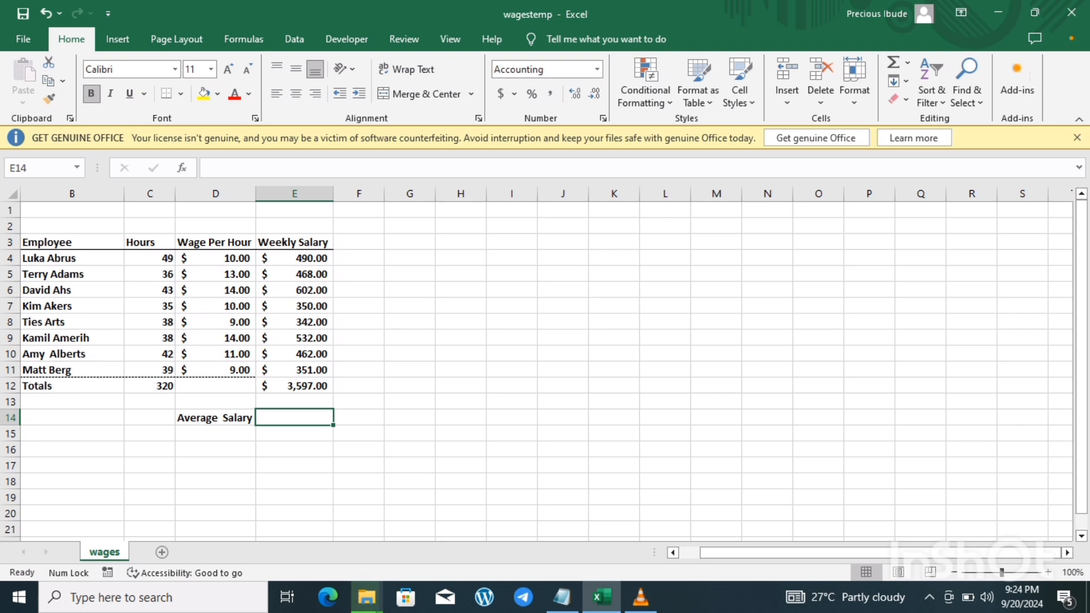
Enter =AVERAGE(E4:E11) in cell E14 to calculate the average weekly salary.
text(=)
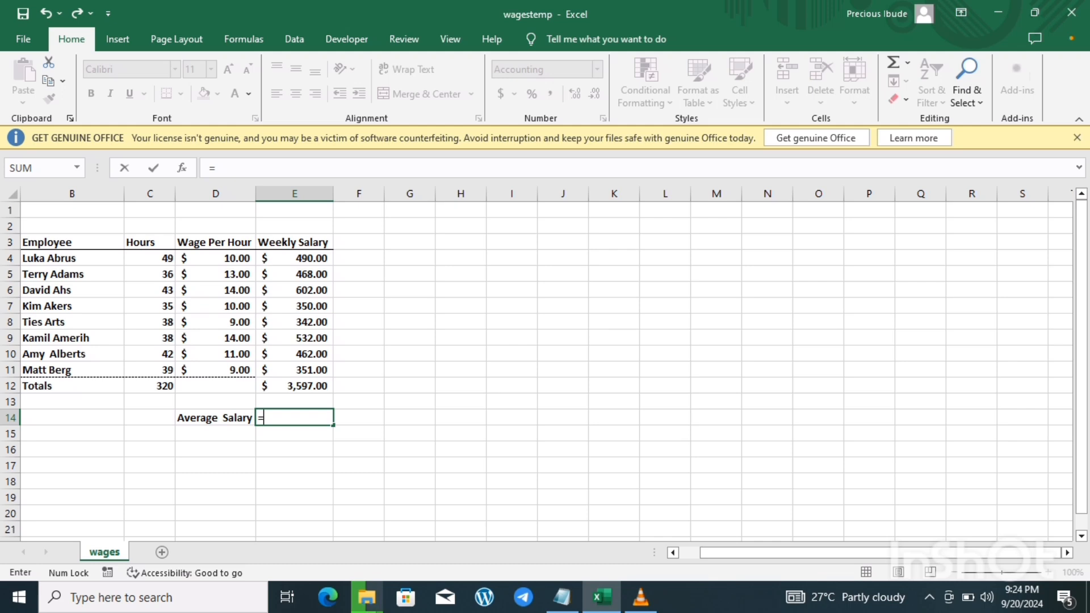
text(avera)
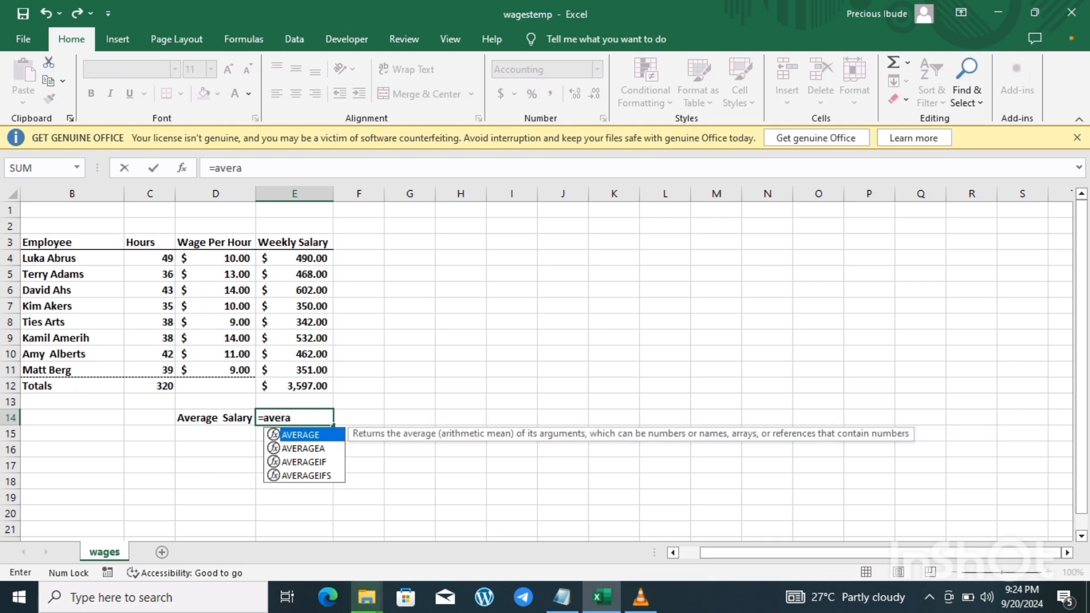
text(ge)
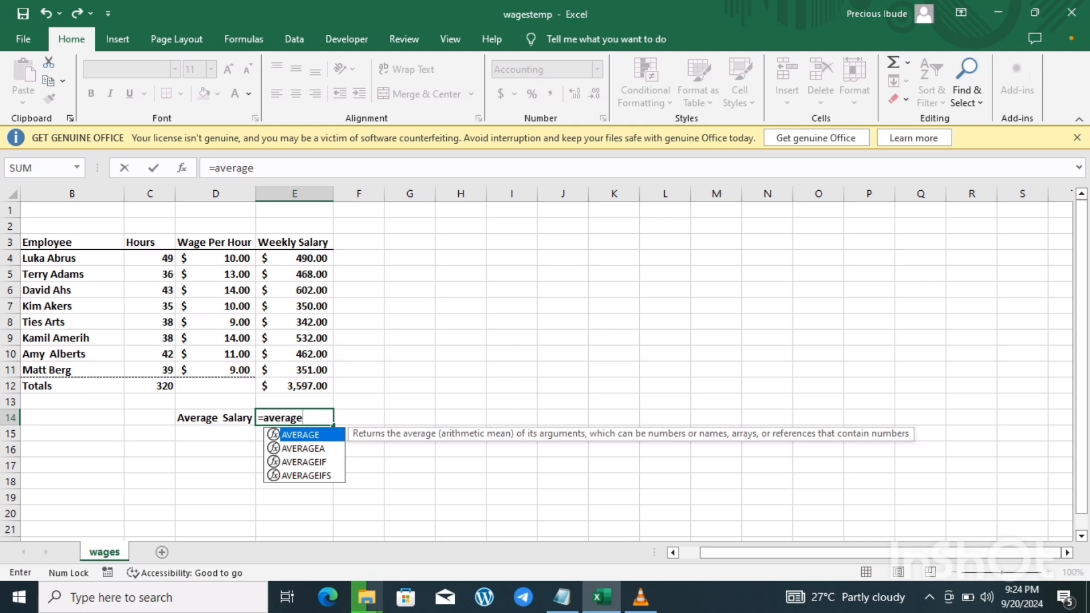
text(()
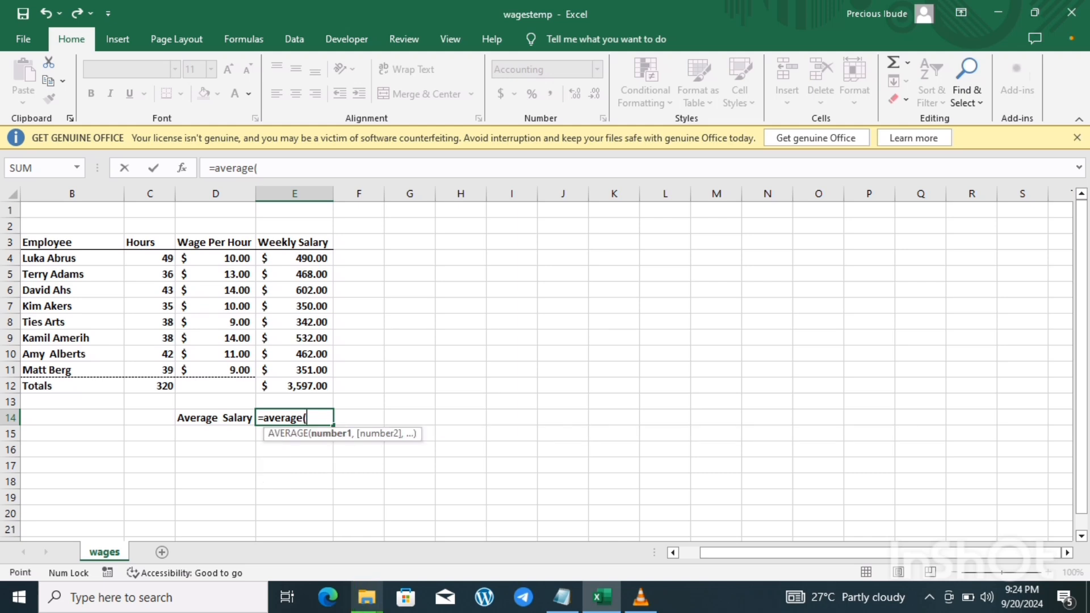
drag(295, 257, 306, 370)
text())
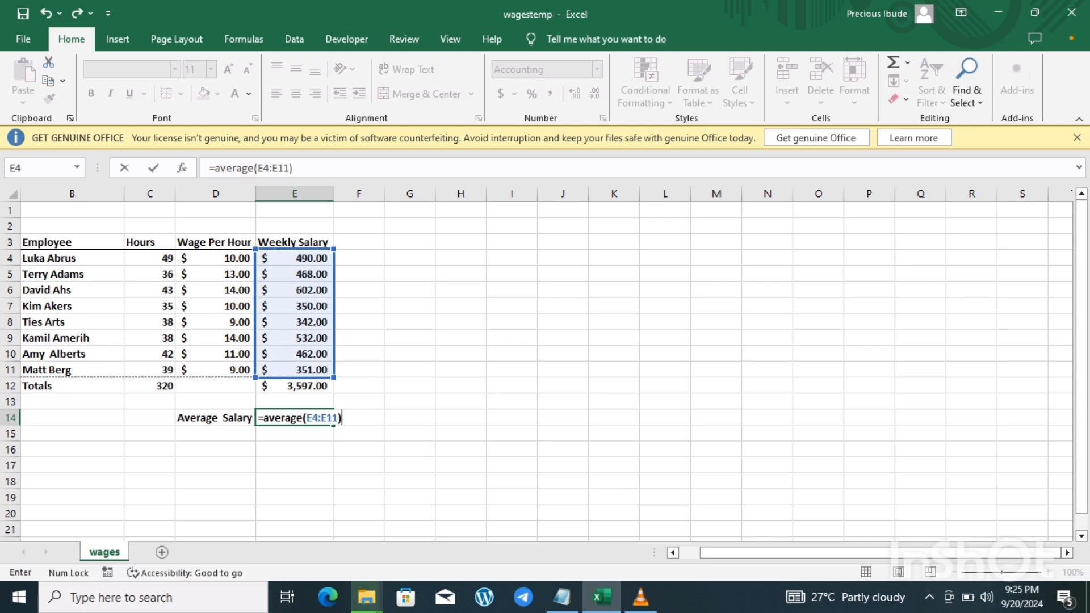
key(Return)
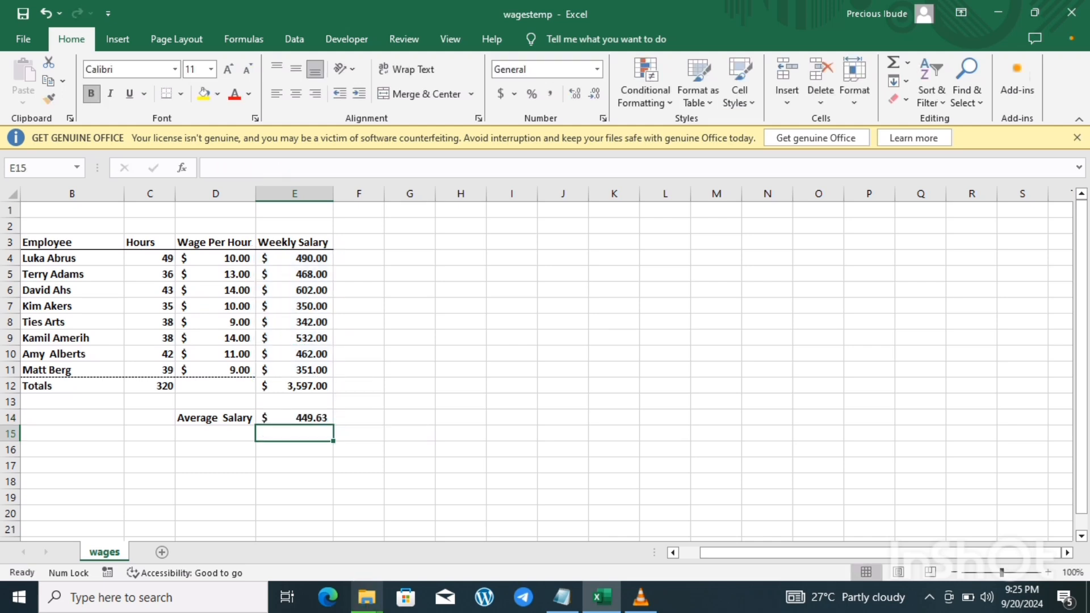
Review the average salary formula in E14 and the salary total formula in E12 against the employee figures.
click(294, 418)
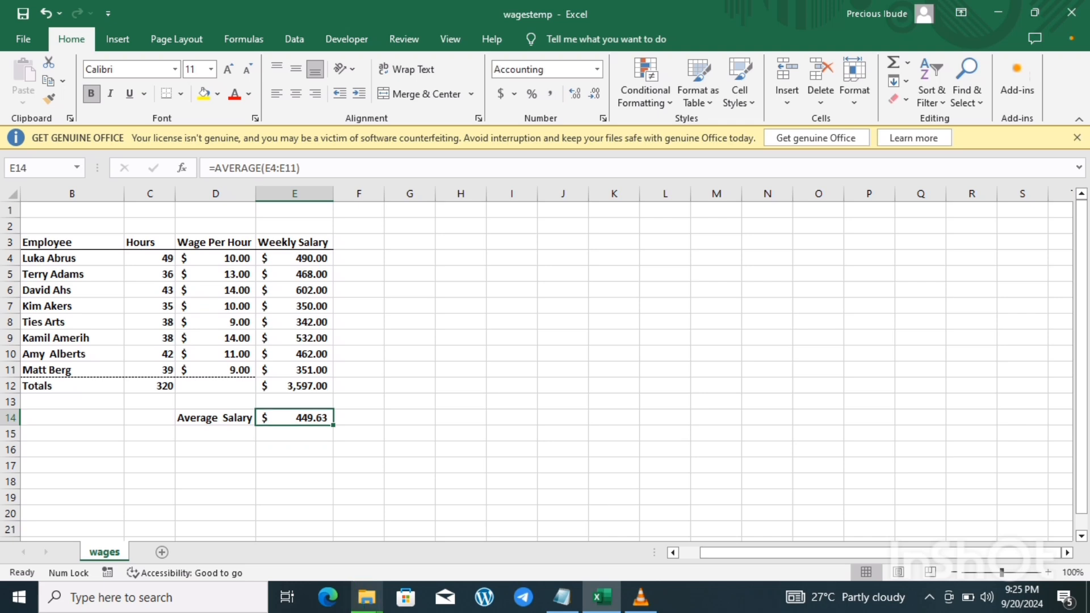
click(294, 433)
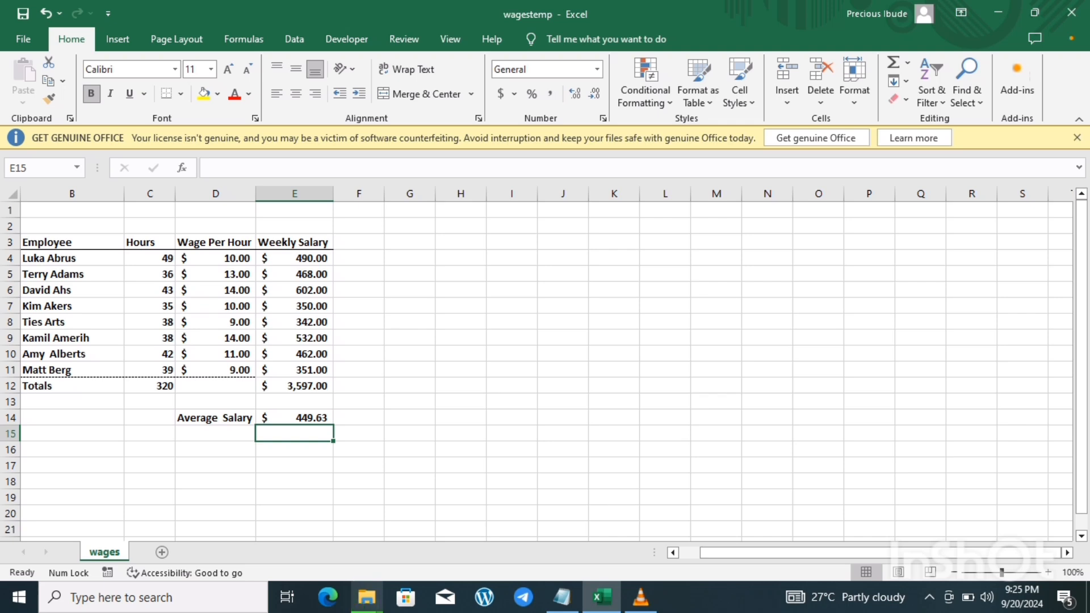
click(149, 258)
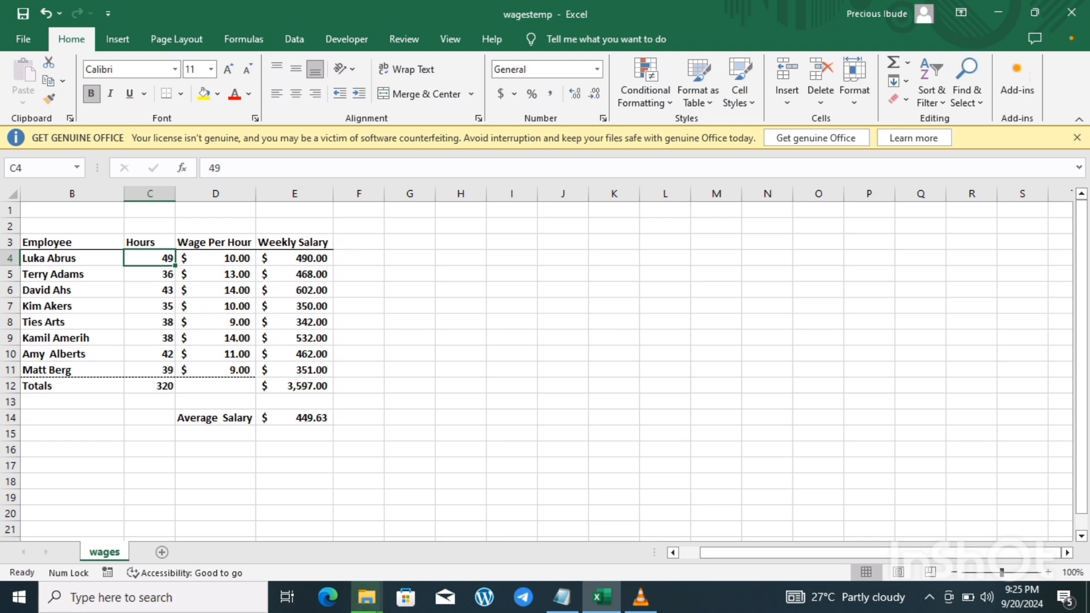
click(294, 386)
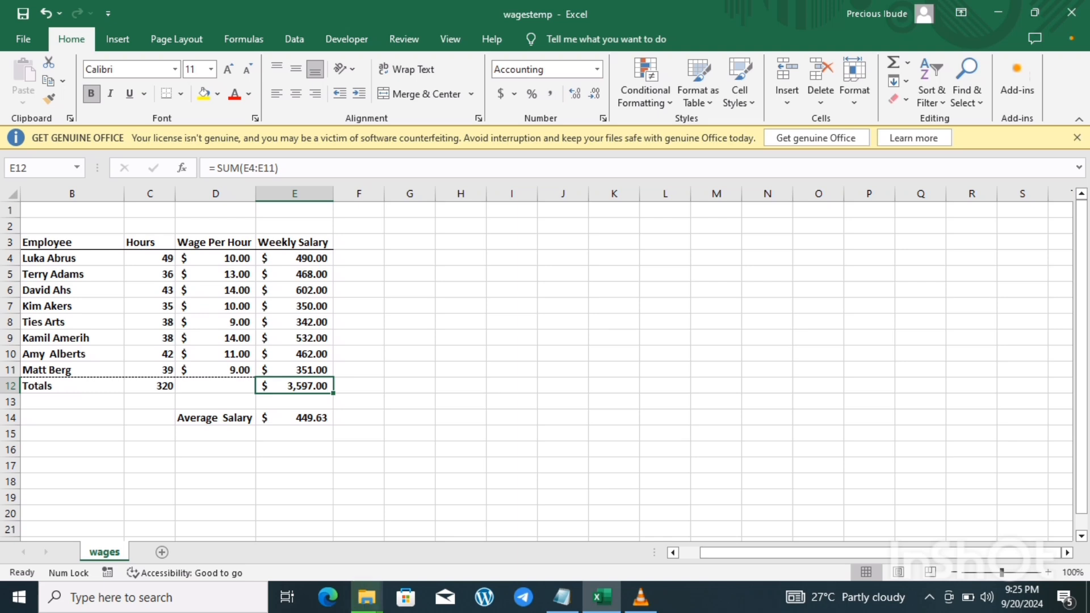
click(294, 417)
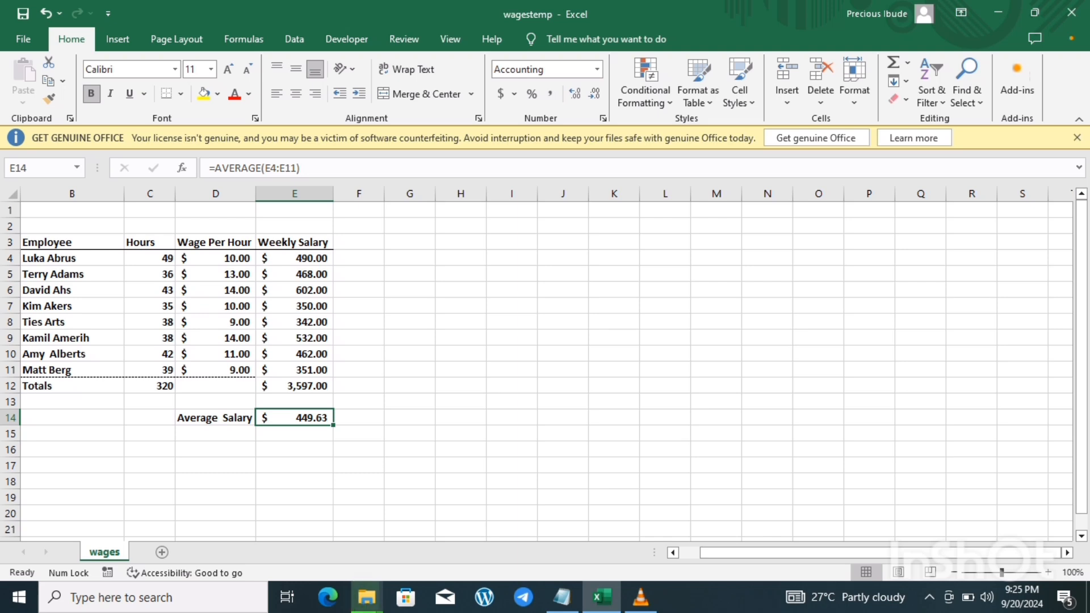
click(294, 386)
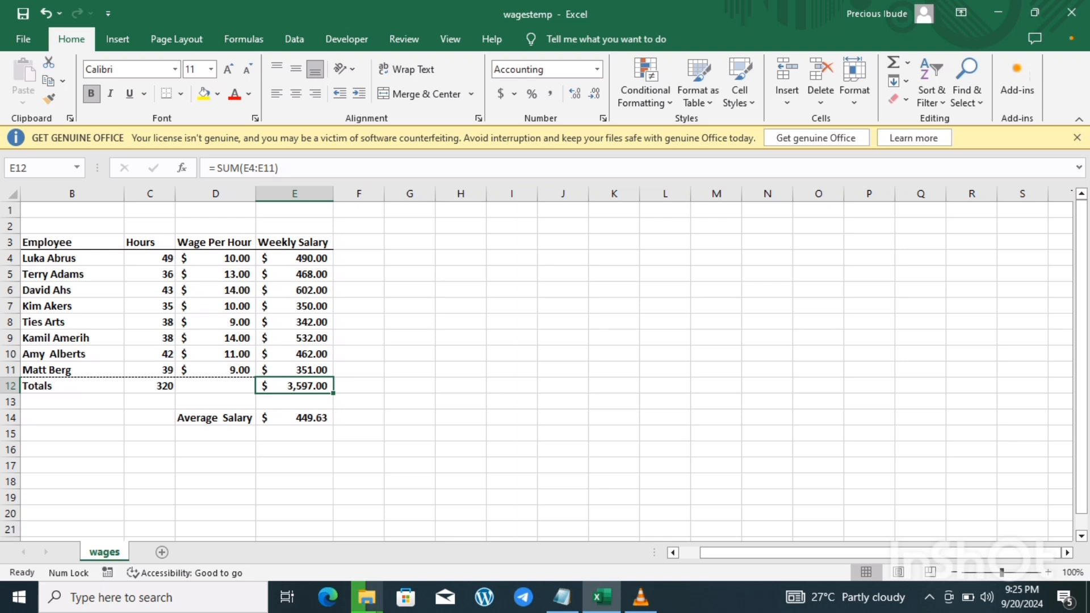
click(359, 417)
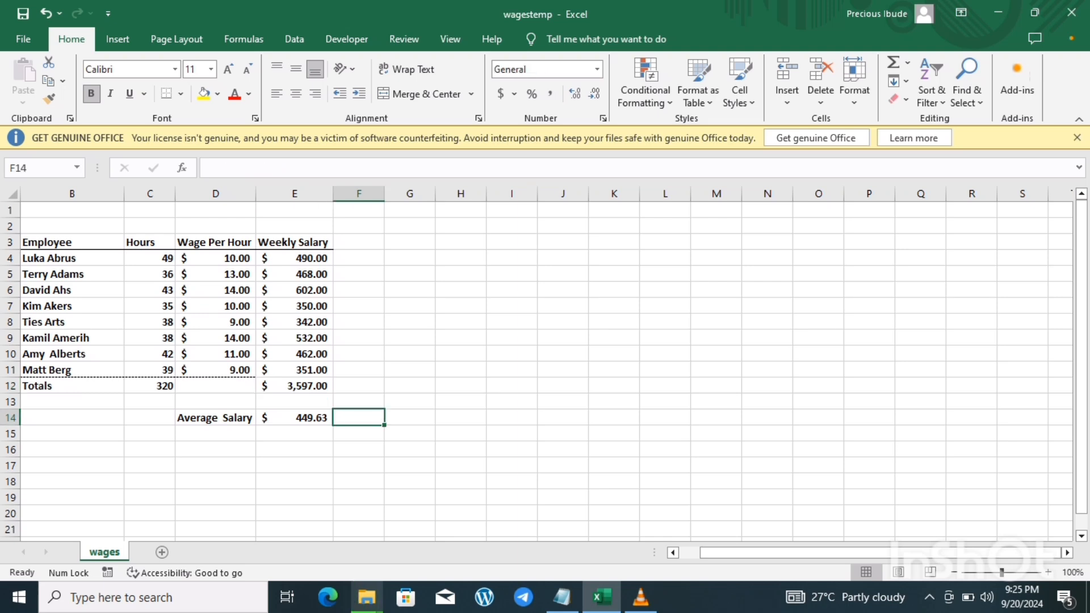
Check the average salary in Calculator by dividing 3597 by 8, and return to cell E14 in Excel.
key(super)
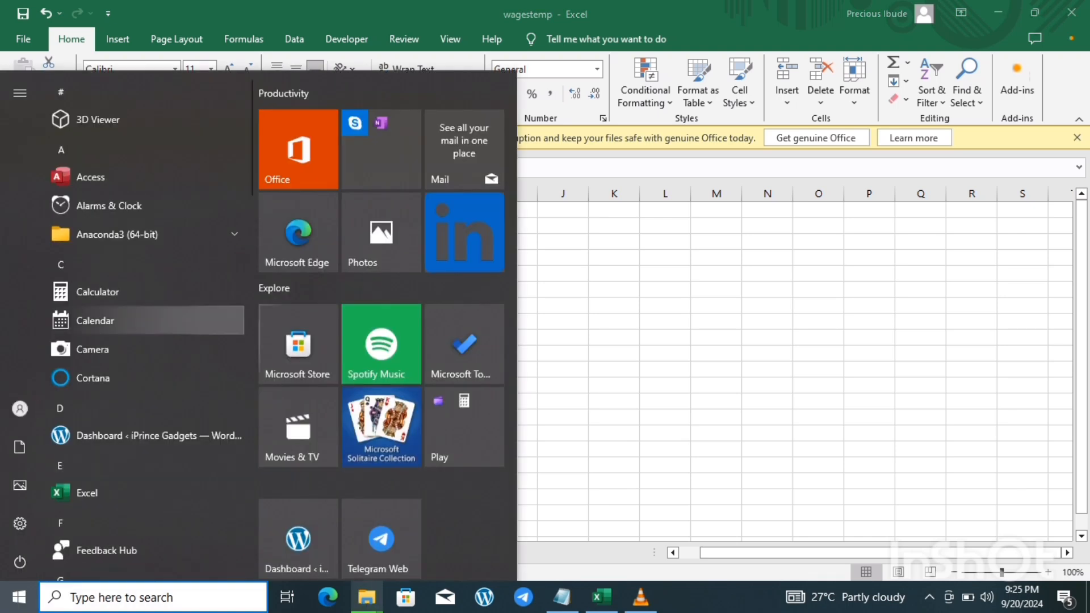
key(super)
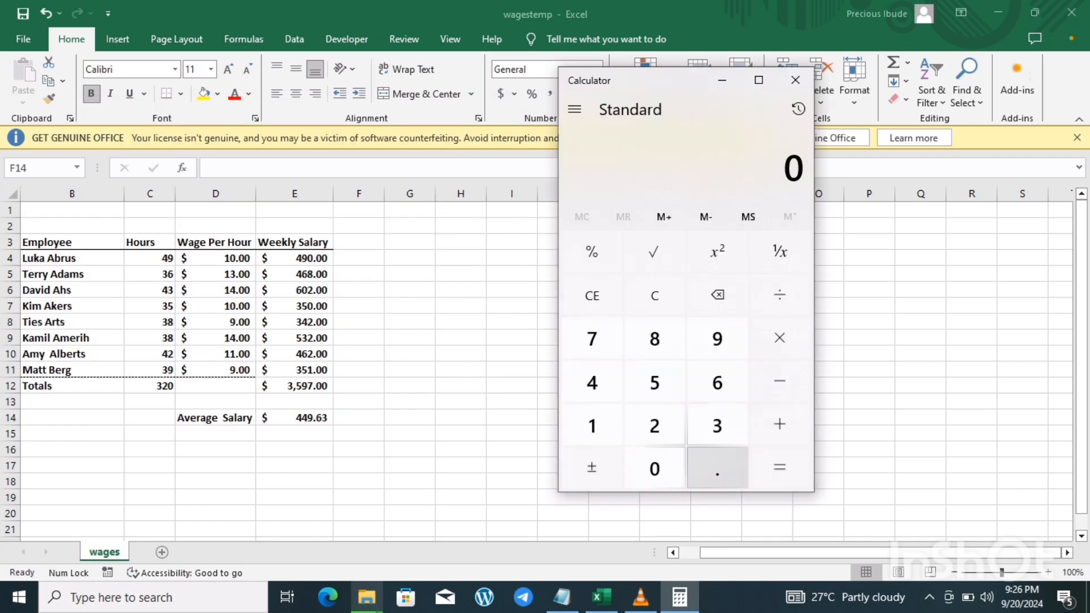
click(716, 425)
click(654, 381)
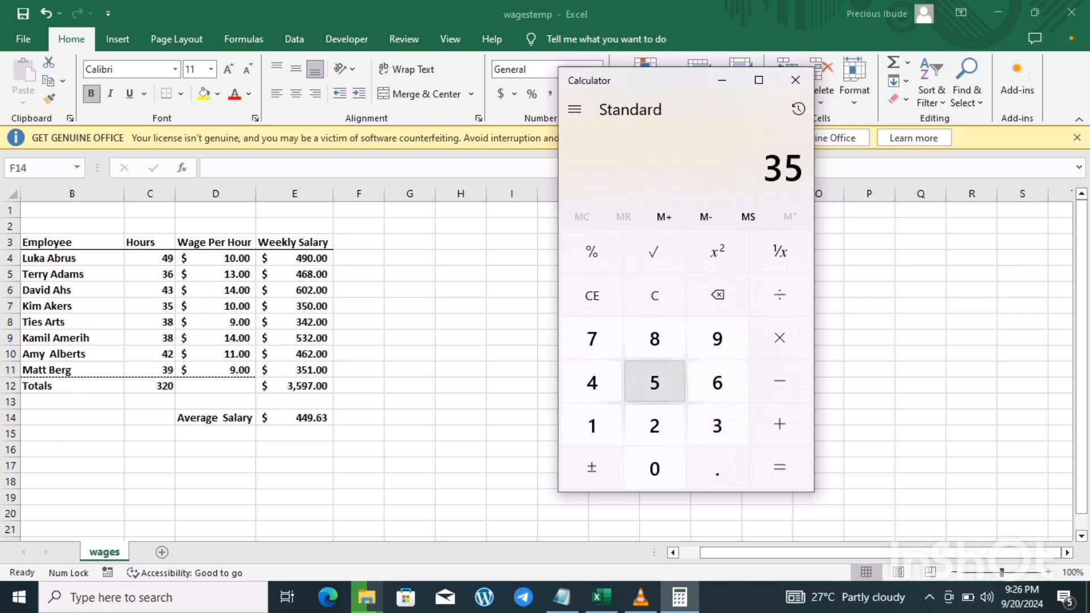
click(717, 338)
click(592, 338)
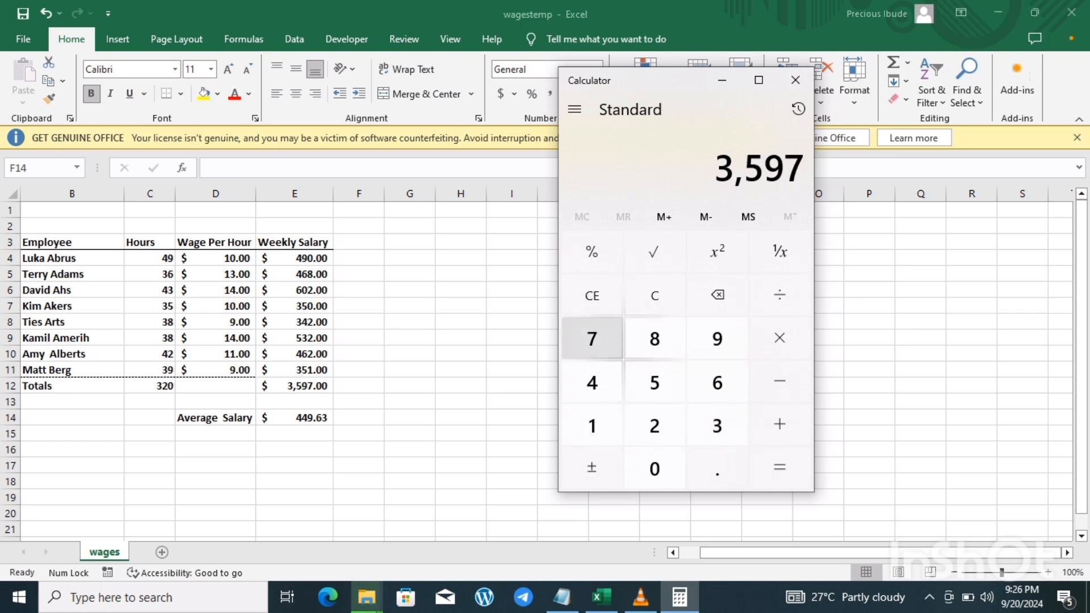
click(779, 295)
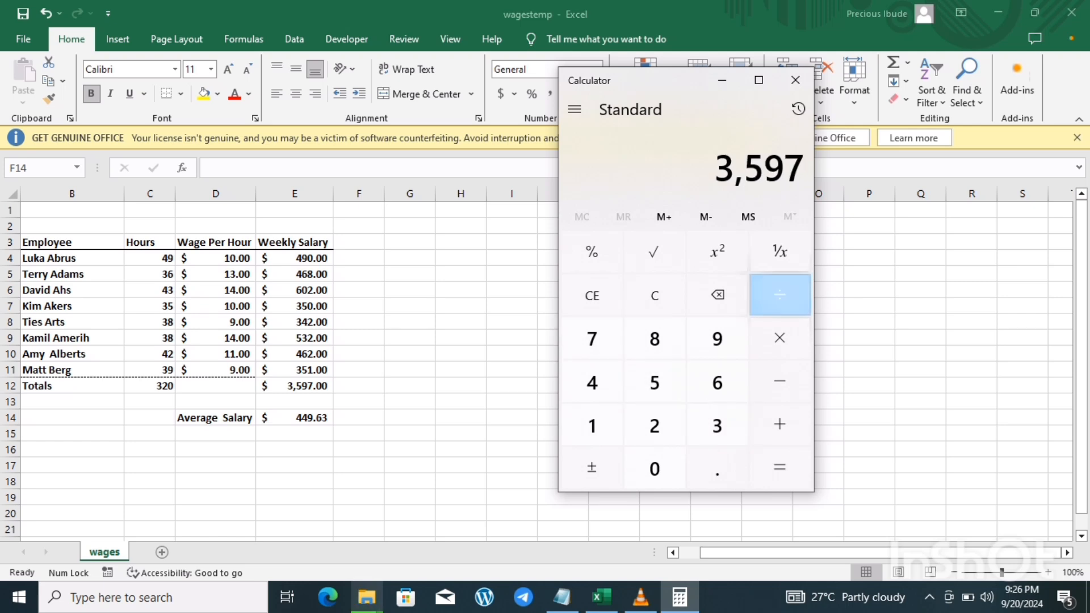
click(654, 339)
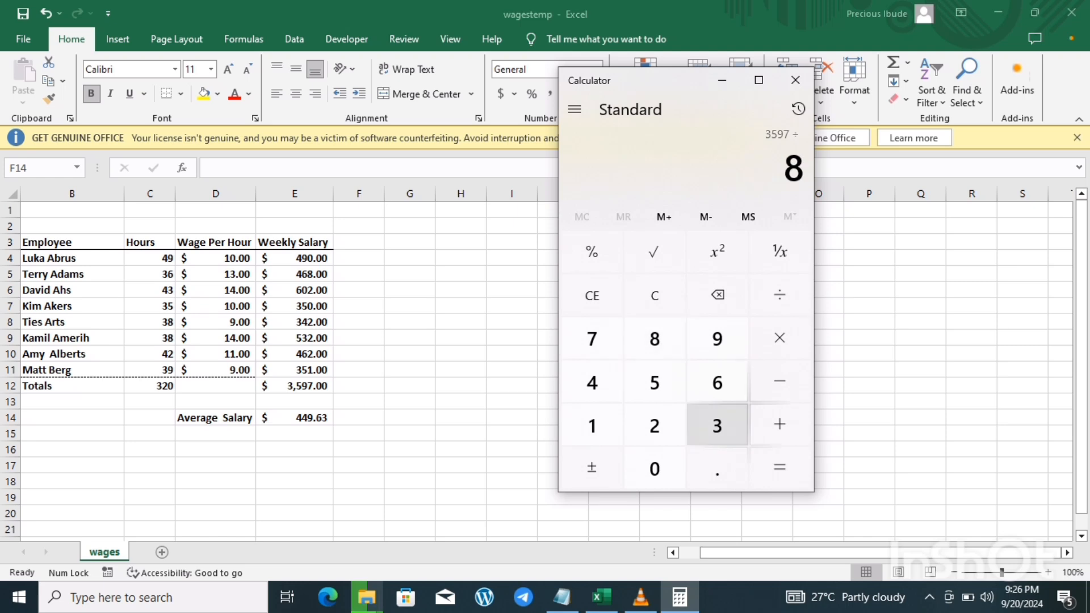
click(779, 467)
click(780, 467)
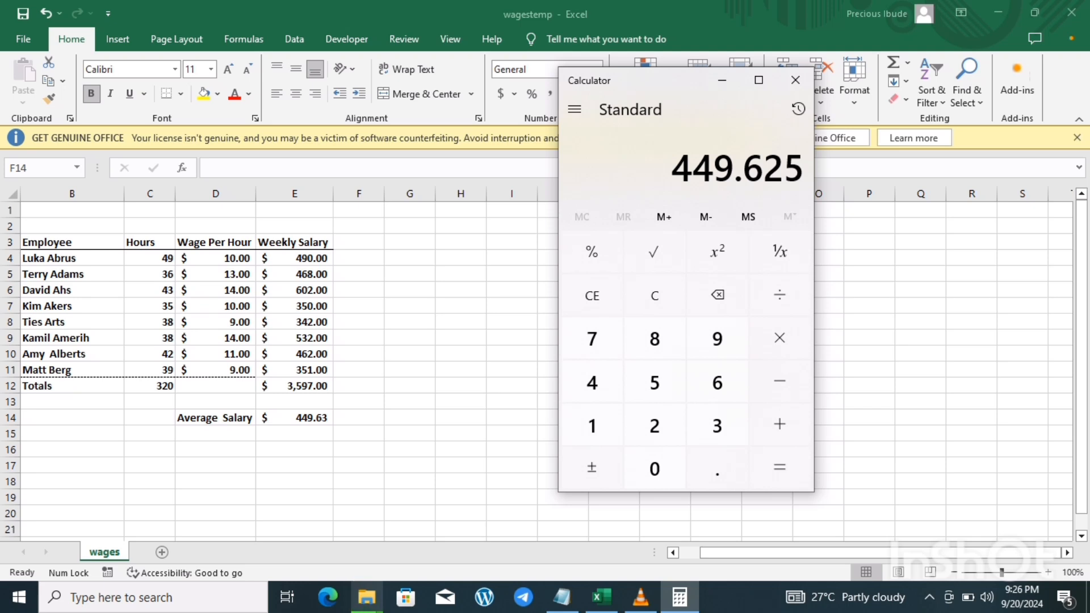
key(alt+Tab)
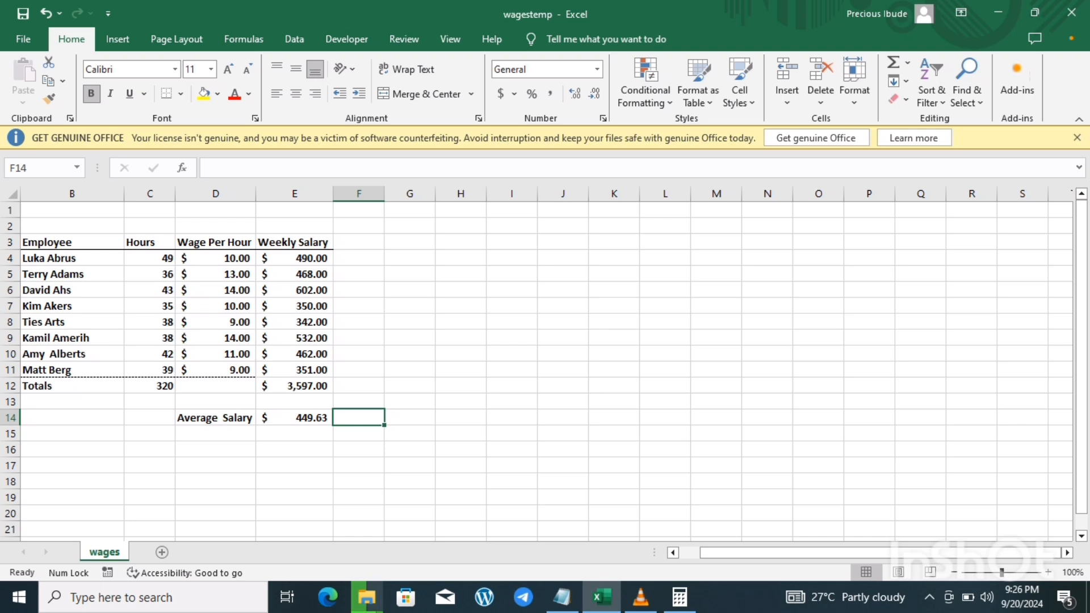
key(Left)
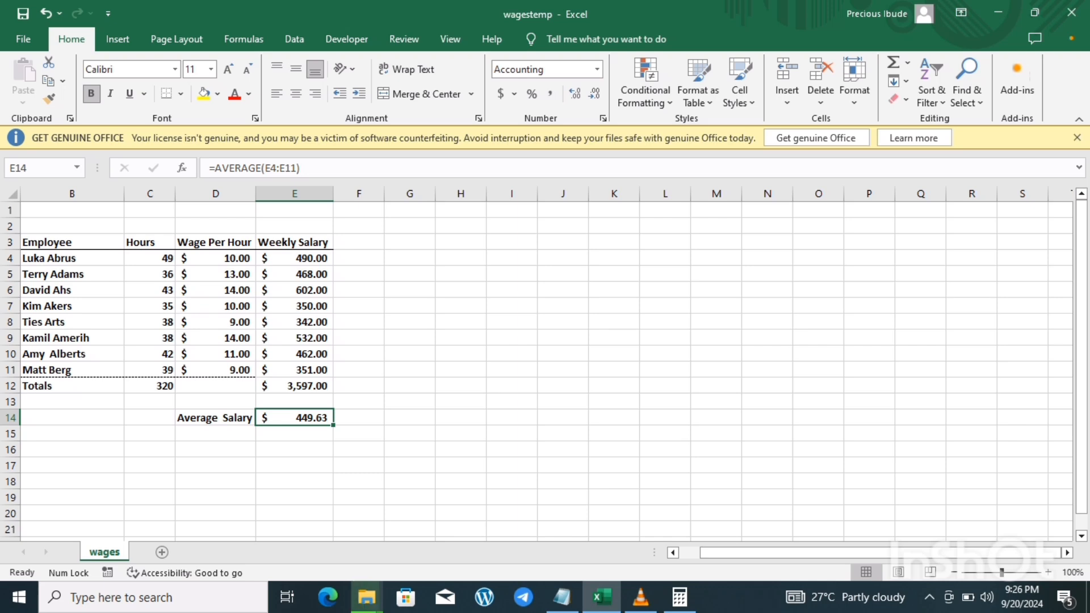
Review the sum and multiplication function notes in the Notepad goals file, and return to the Excel wages sheet.
click(562, 597)
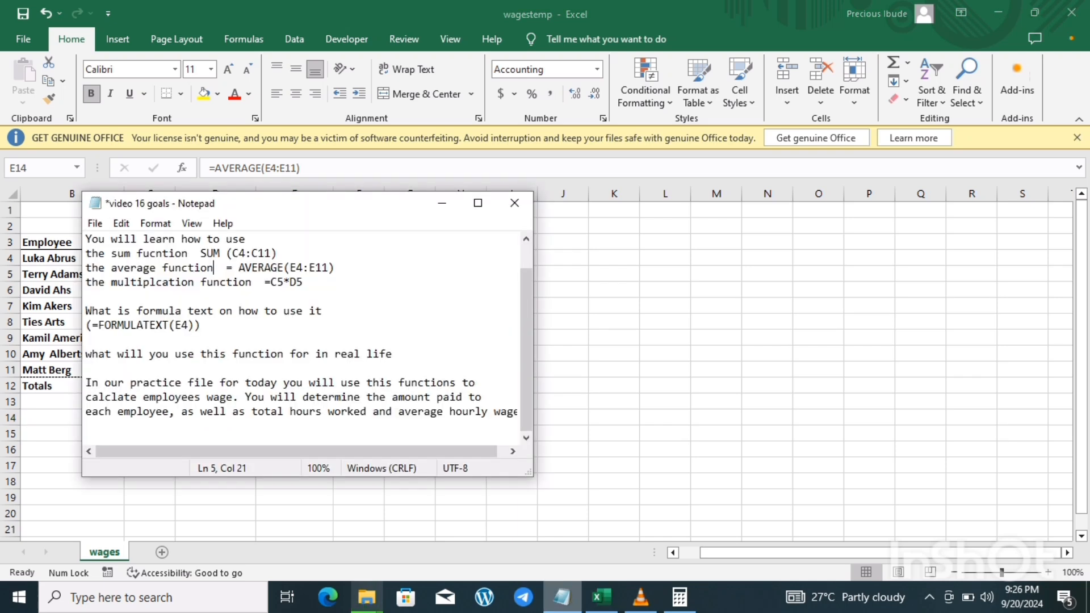
click(183, 253)
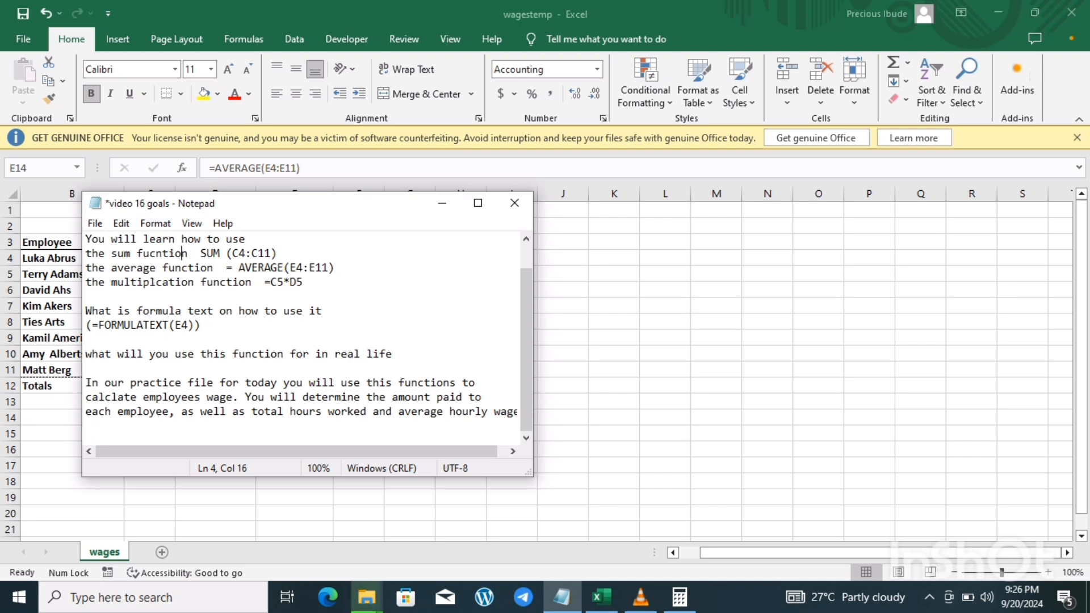
click(201, 282)
key(alt+Tab)
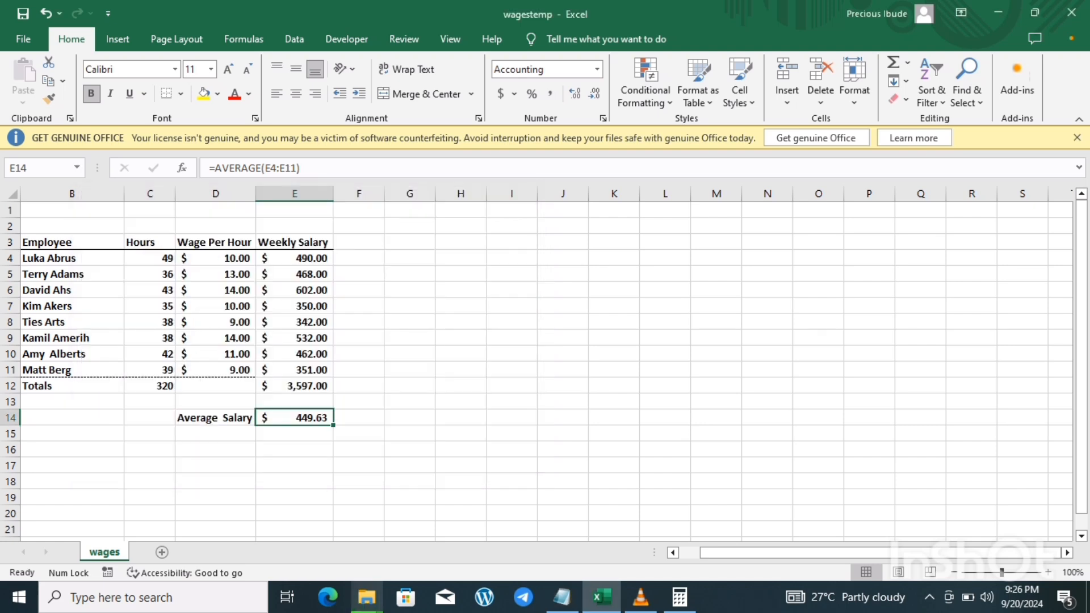
click(150, 481)
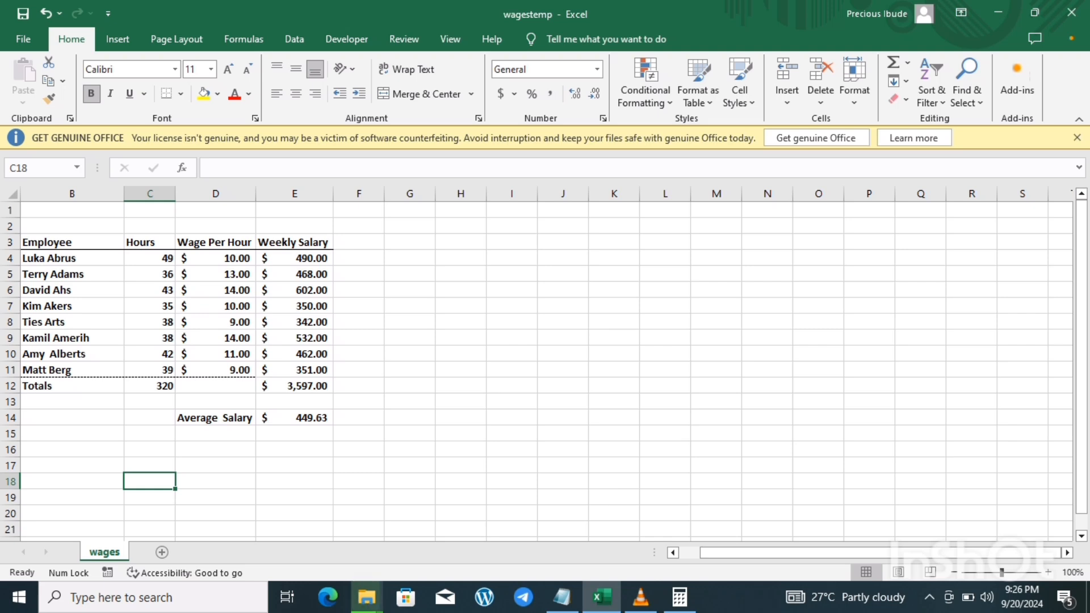
click(294, 258)
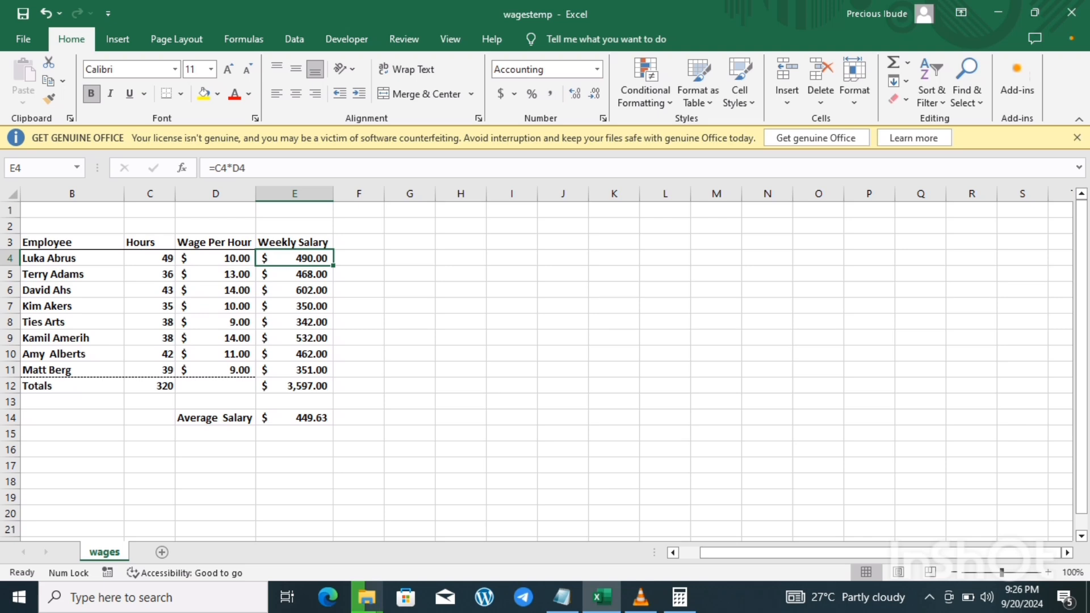
click(358, 258)
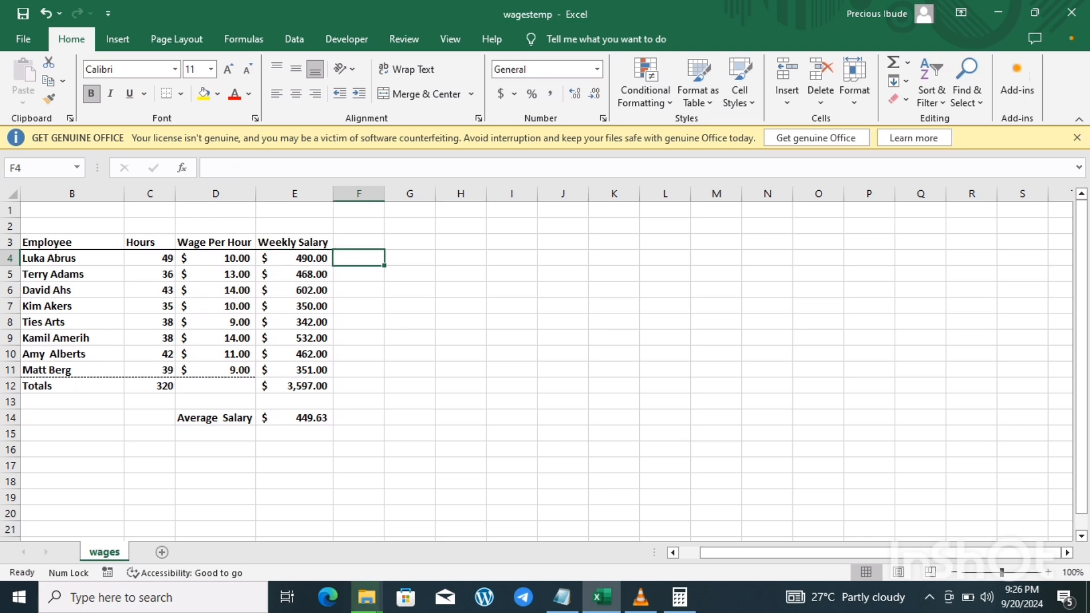
text(=)
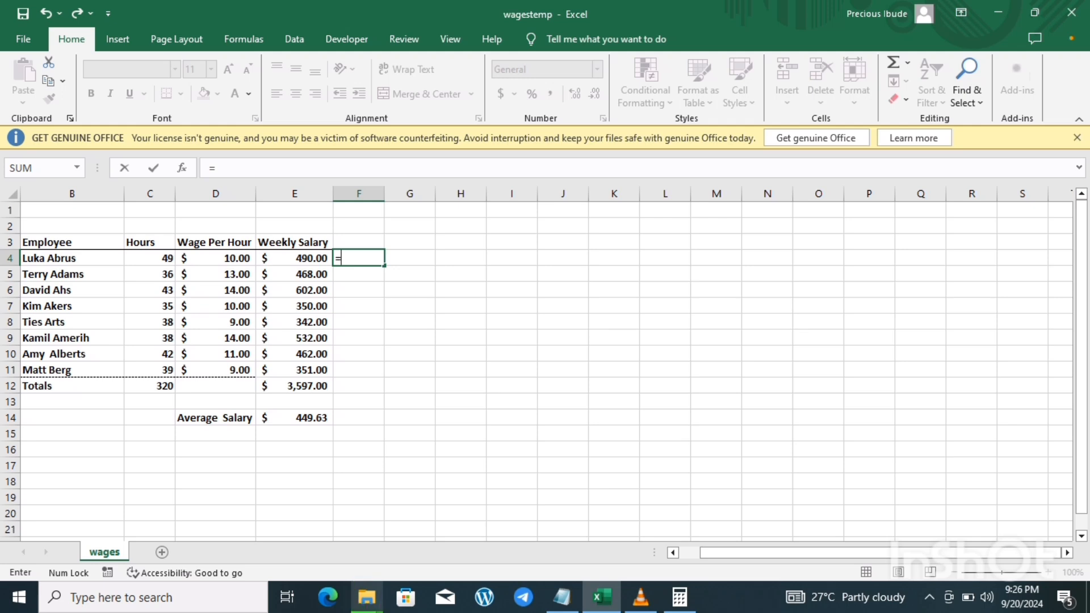
key(BackSpace)
click(359, 321)
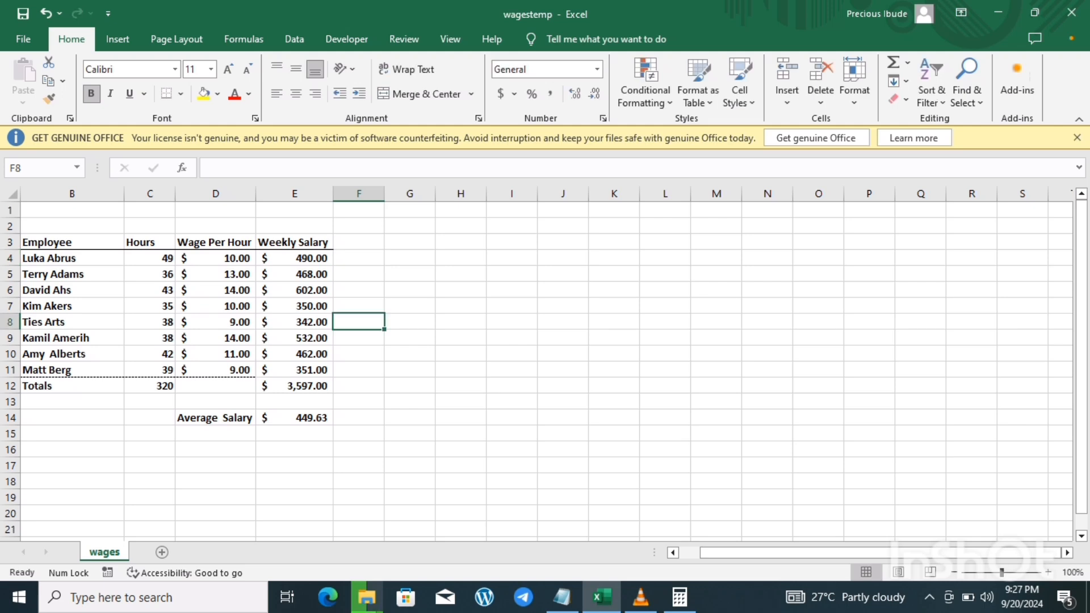
Examine the multiplication formulas behind the weekly salaries in cells E4 to E10.
click(295, 259)
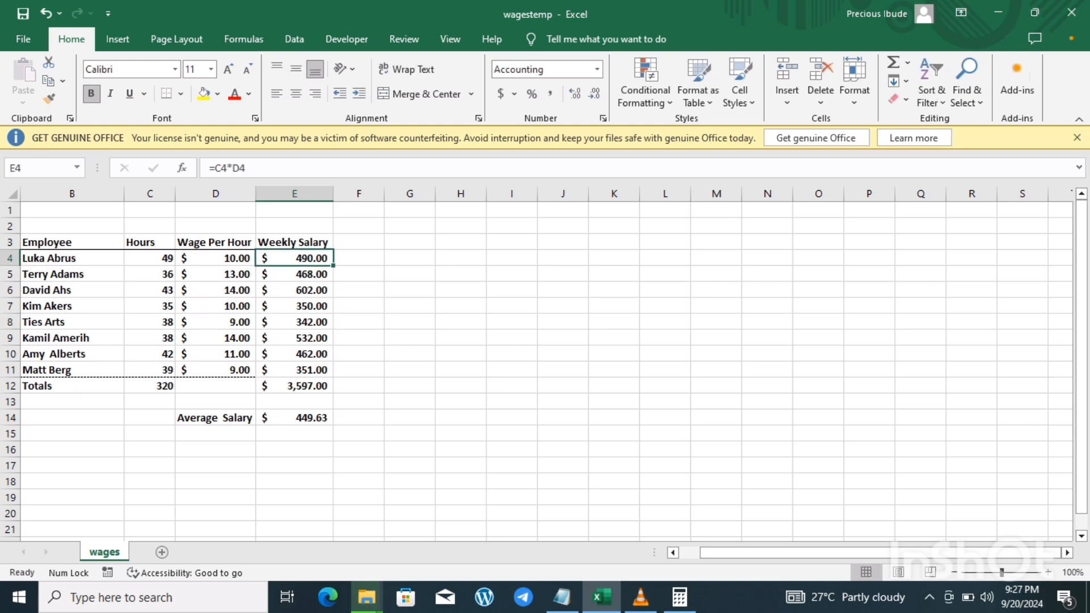
click(294, 290)
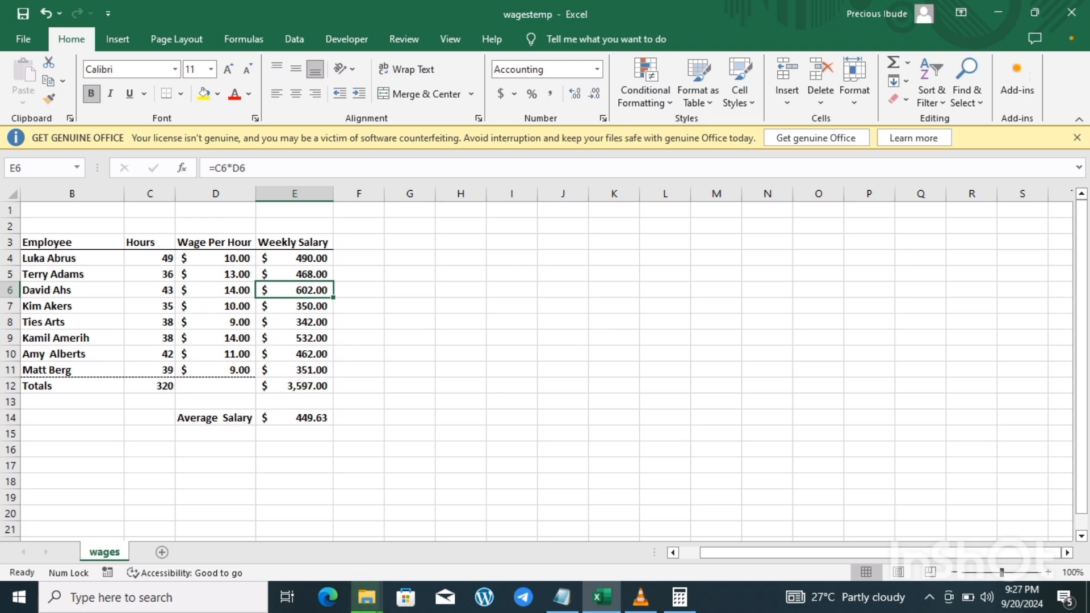
key(F2)
key(Return)
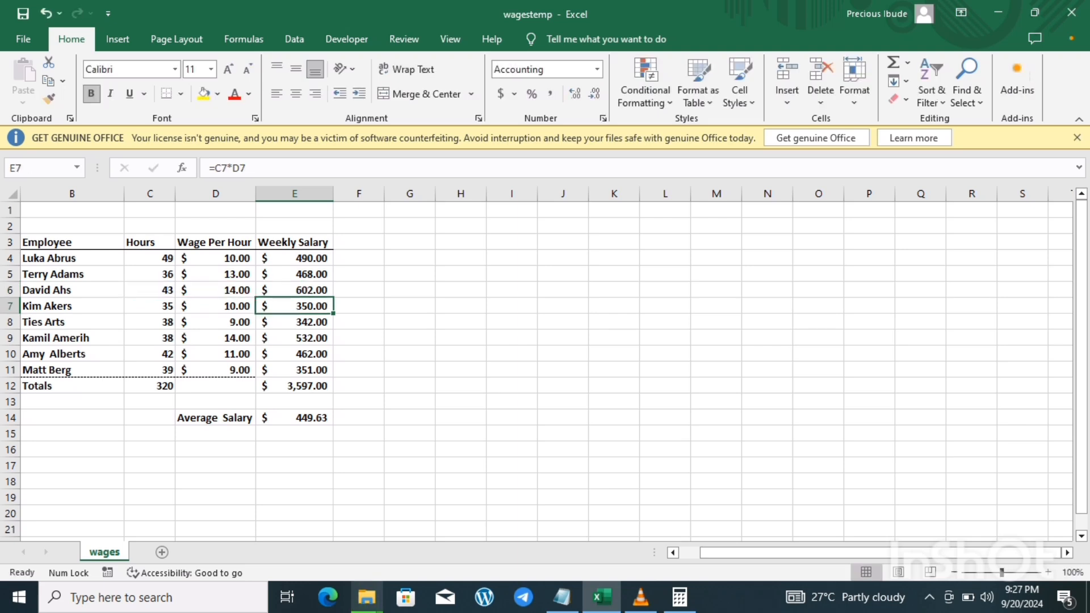
key(Up)
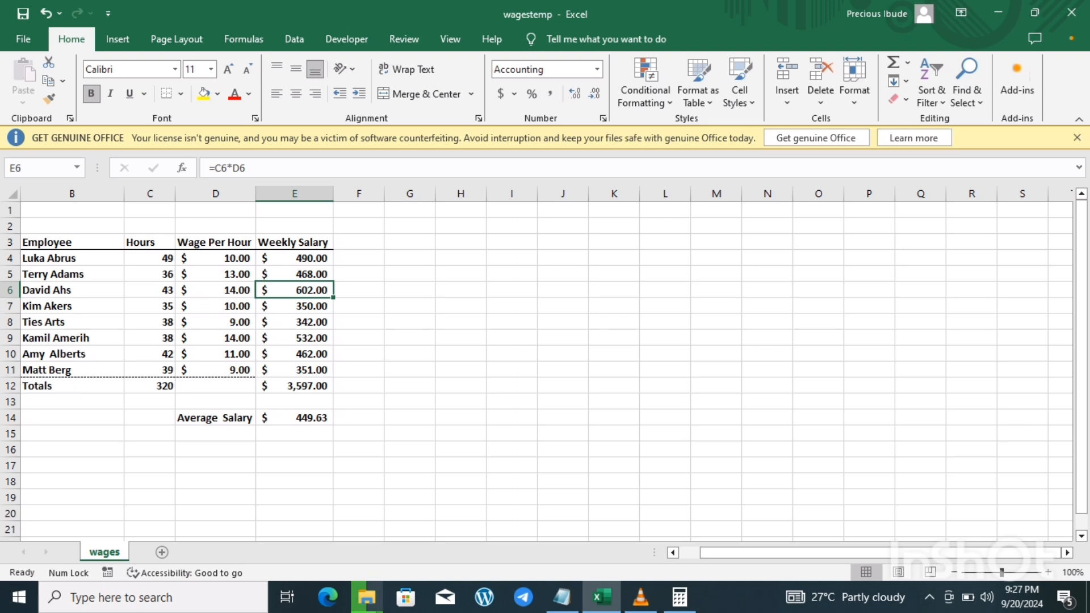
click(294, 258)
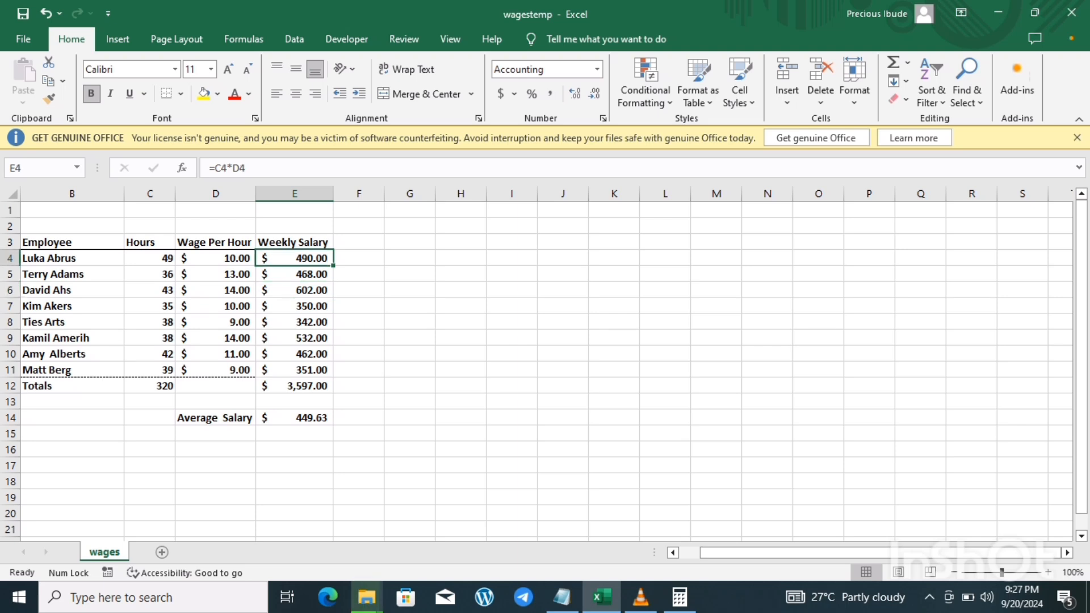
key(Down)
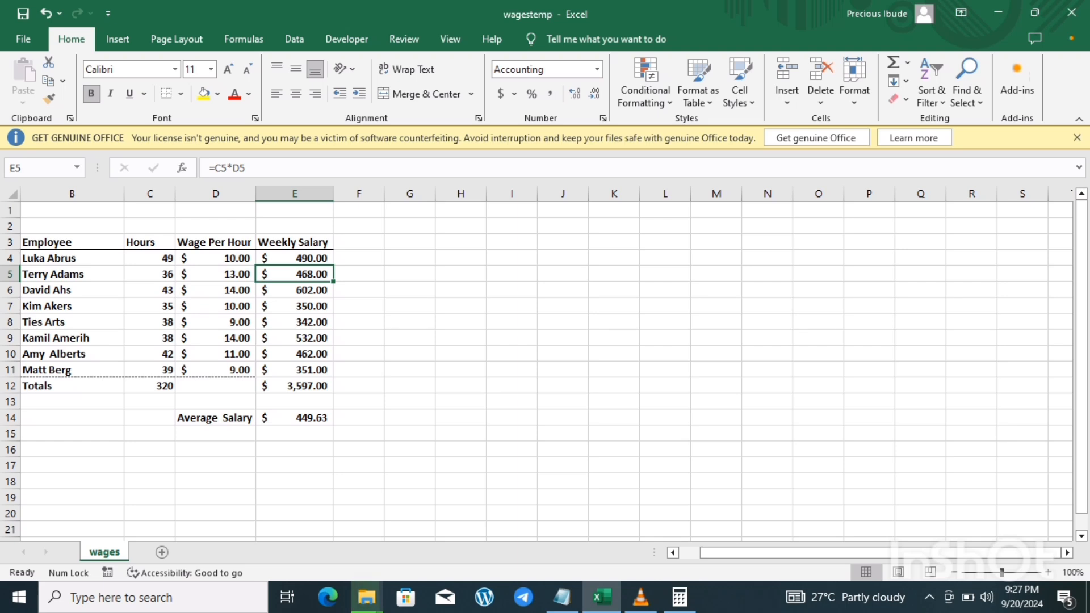
click(295, 290)
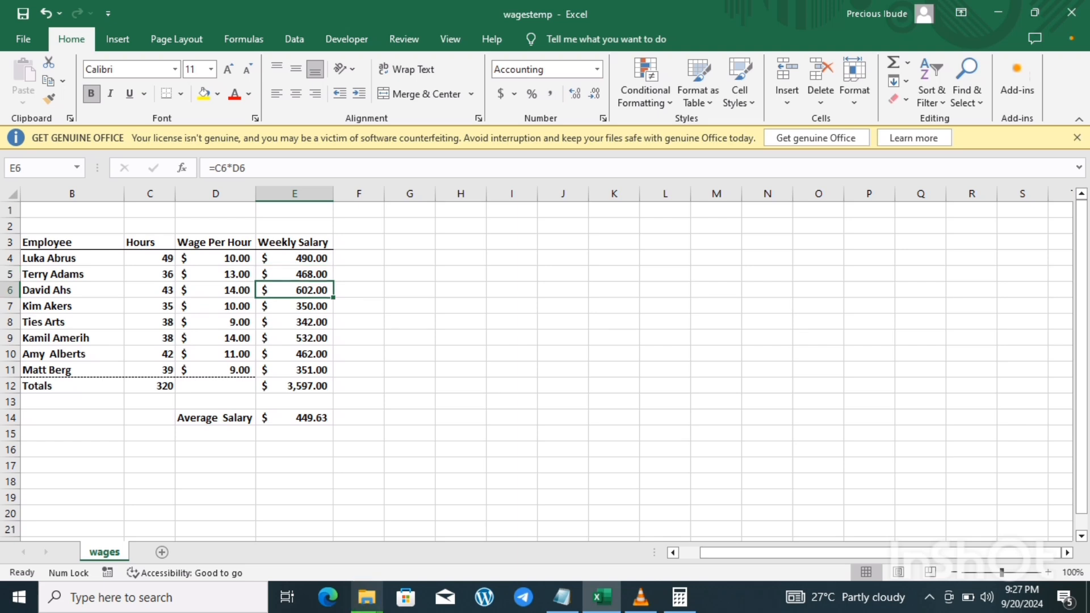
key(Down)
key(Down)
key(Down)
key(Down)
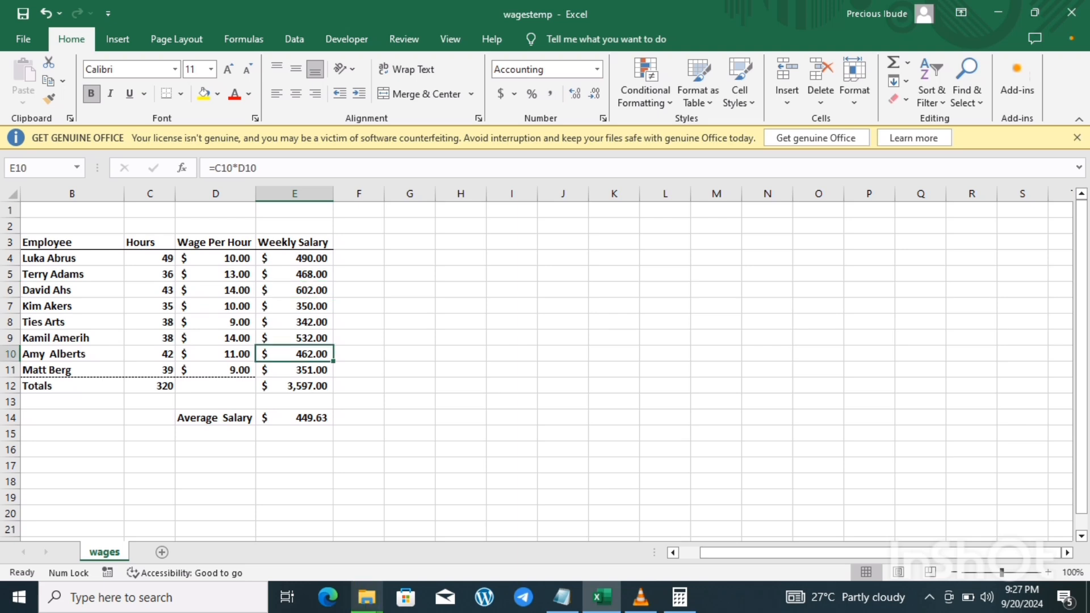
click(359, 258)
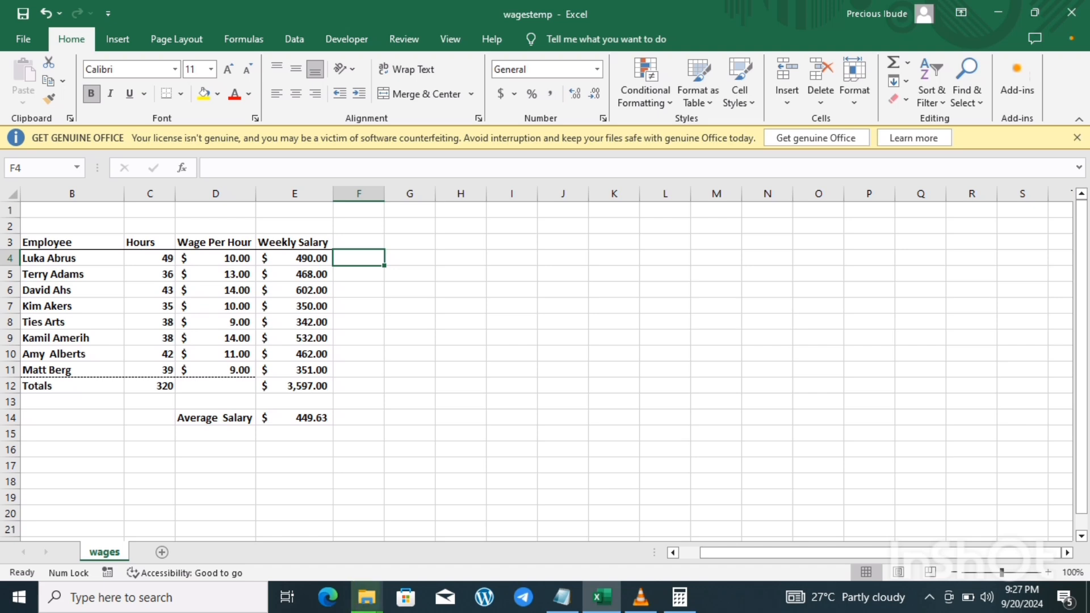
text(=)
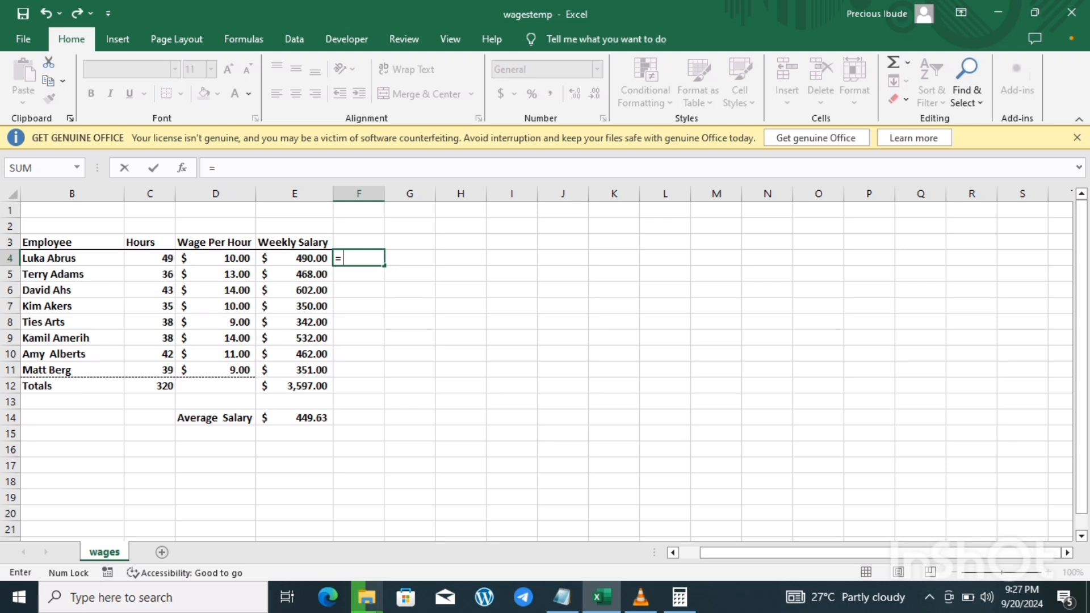
key(Escape)
click(294, 259)
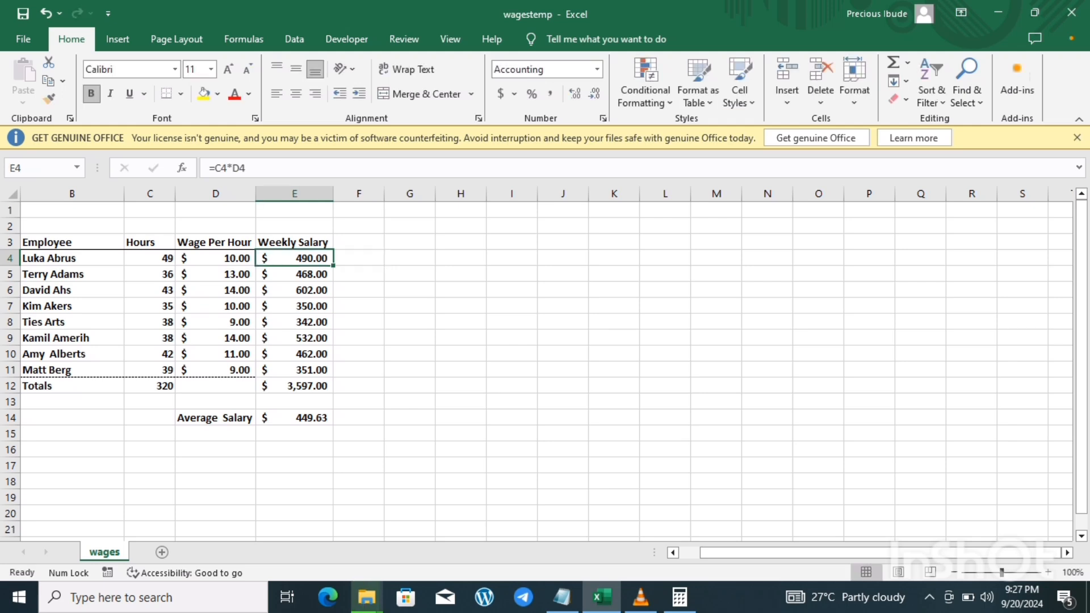
key(Right)
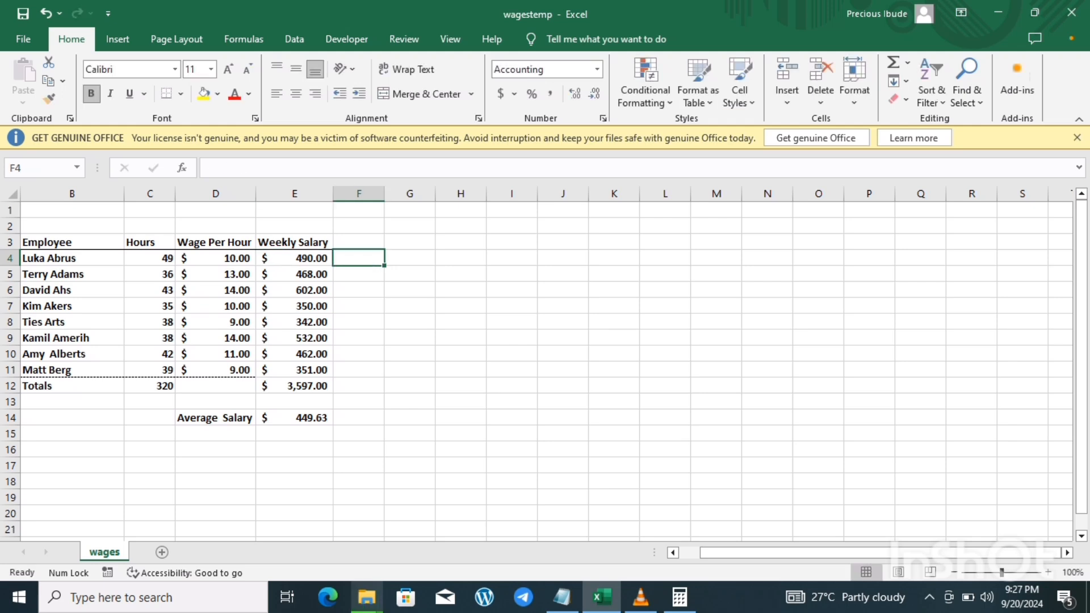
key(Left)
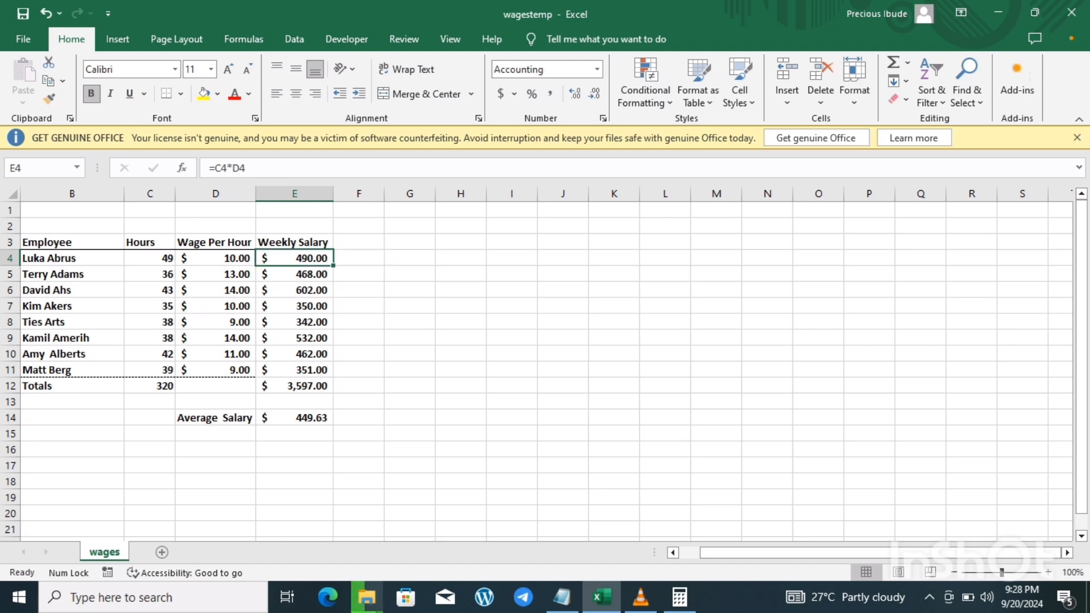
Enter =FORMULATEXT(E4) in cell F4 to display the first employee's weekly salary formula as text.
key(Right)
text(=)
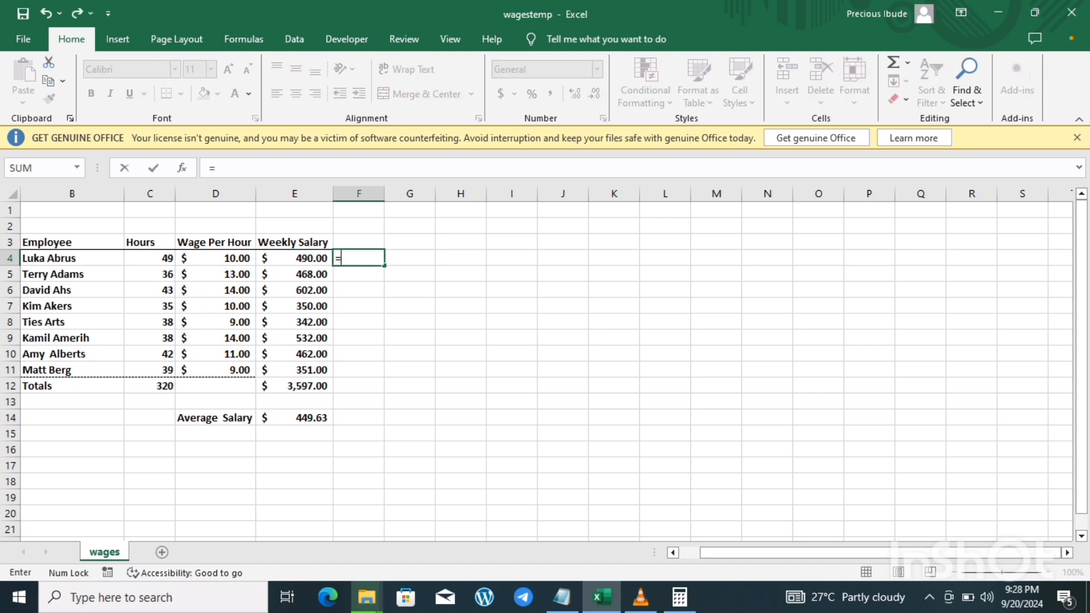
text(for)
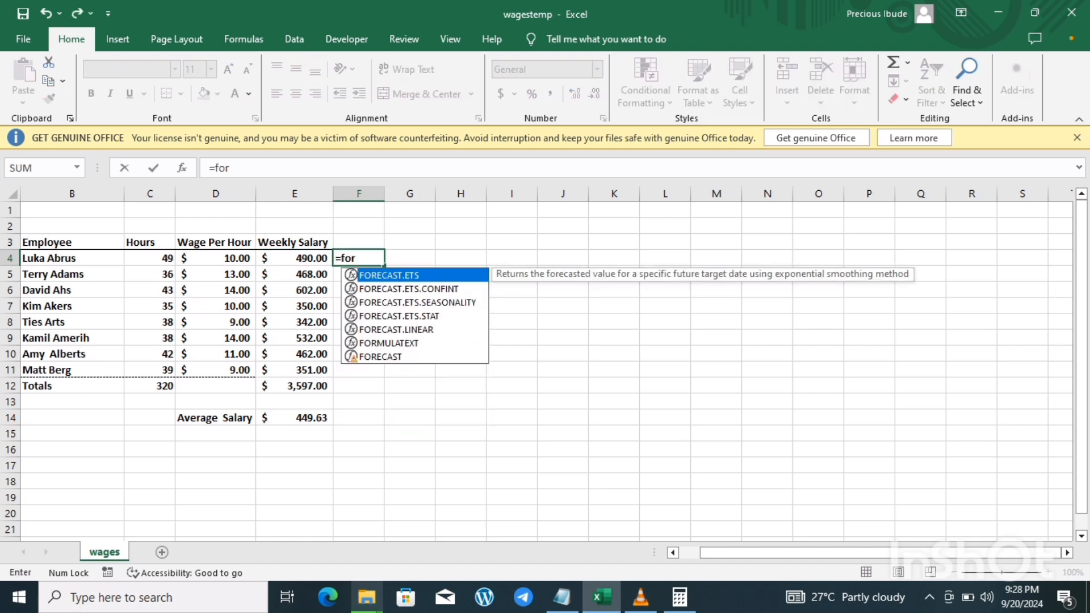
text(muk)
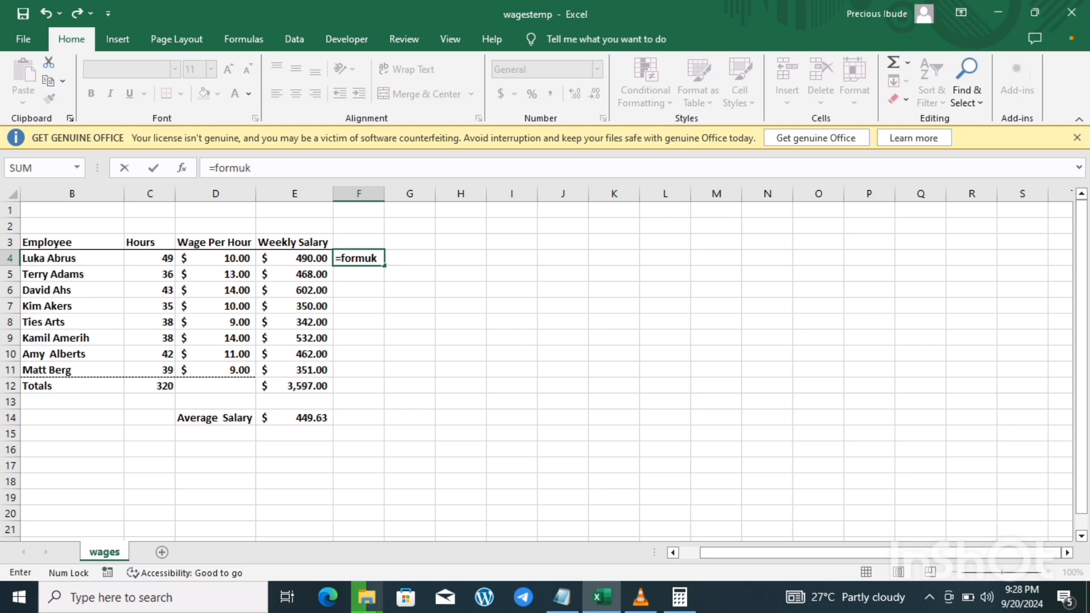
key(BackSpace)
text(la)
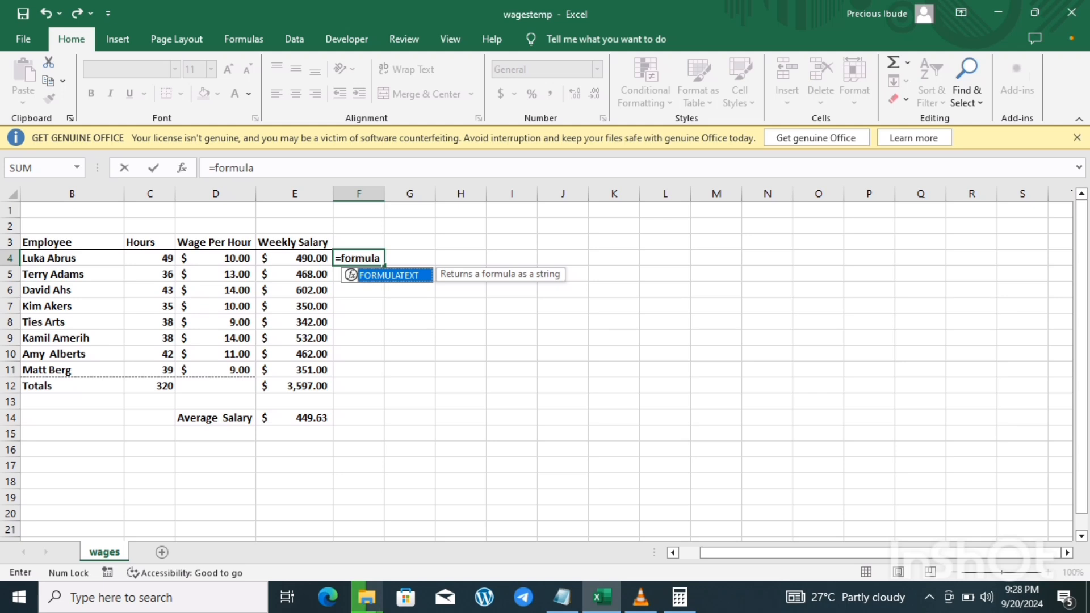
key(Tab)
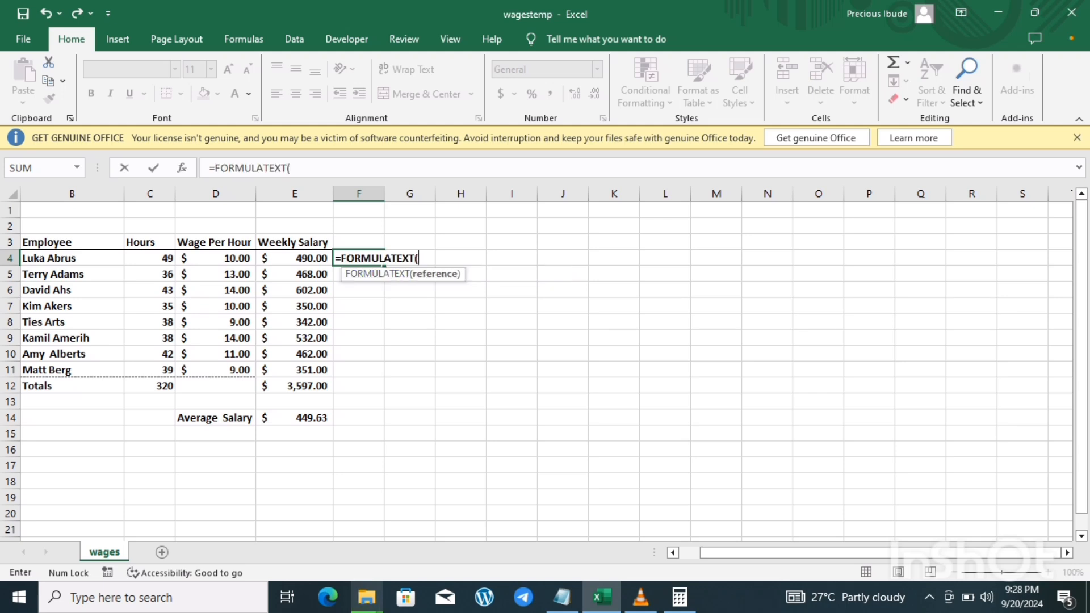
click(294, 258)
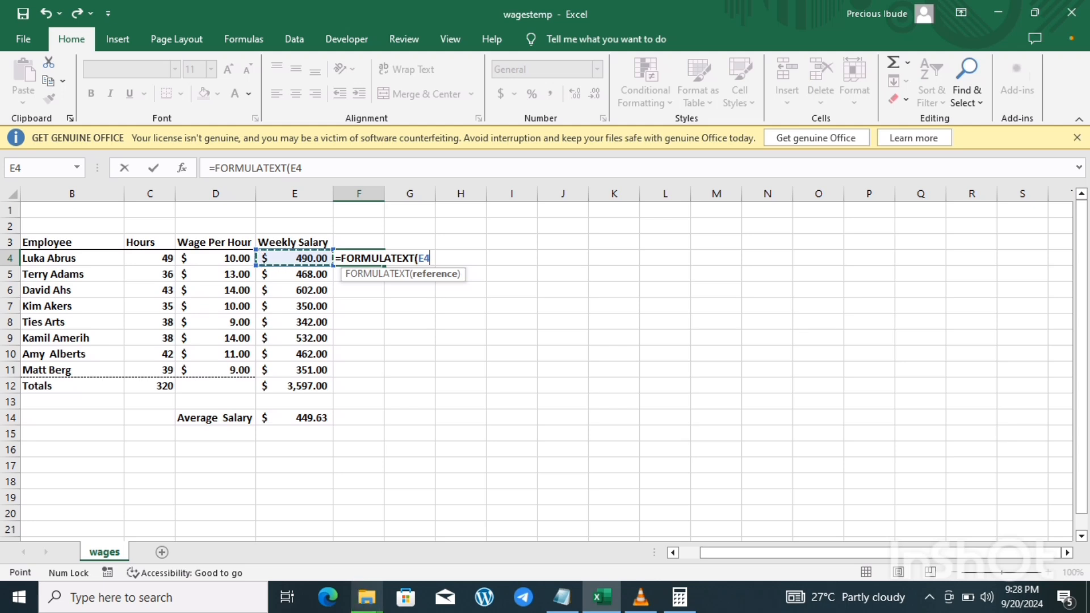
text())
key(Return)
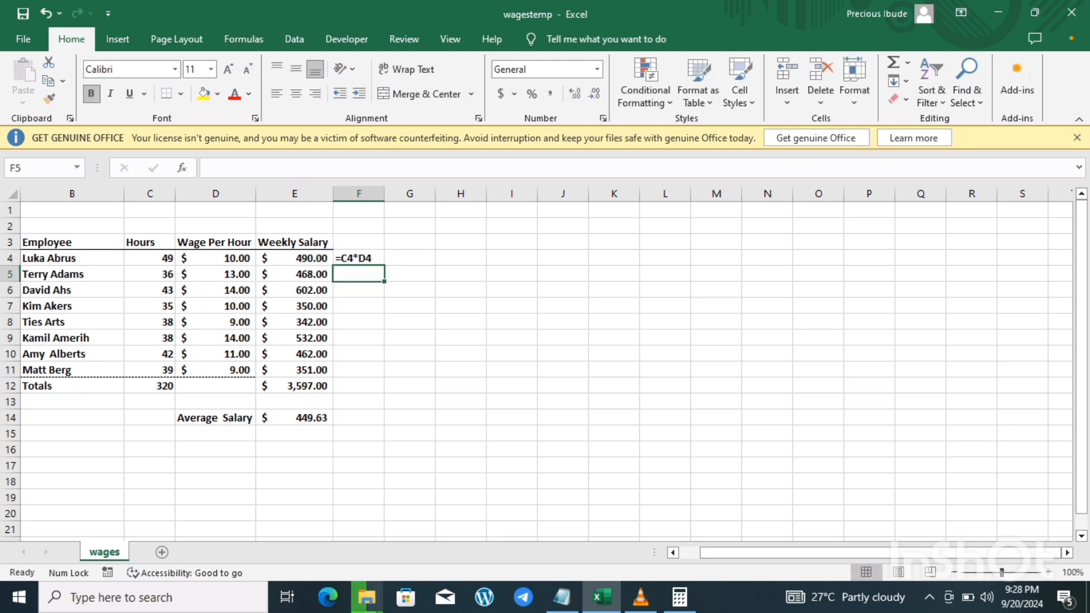
Compare the FORMULATEXT formula in F4 with the weekly salary formula in E4.
click(359, 258)
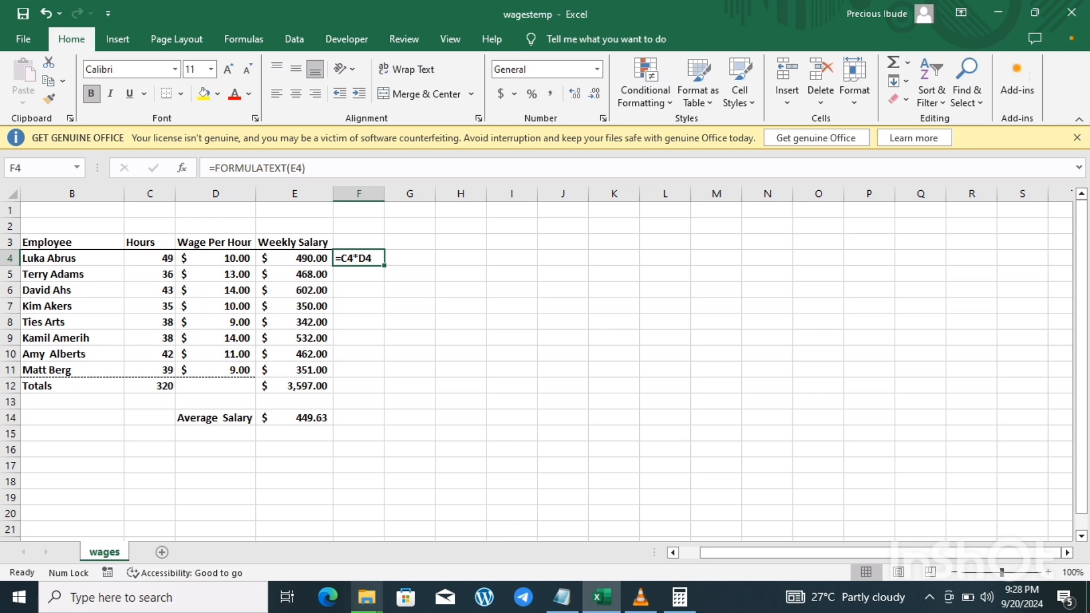
click(295, 259)
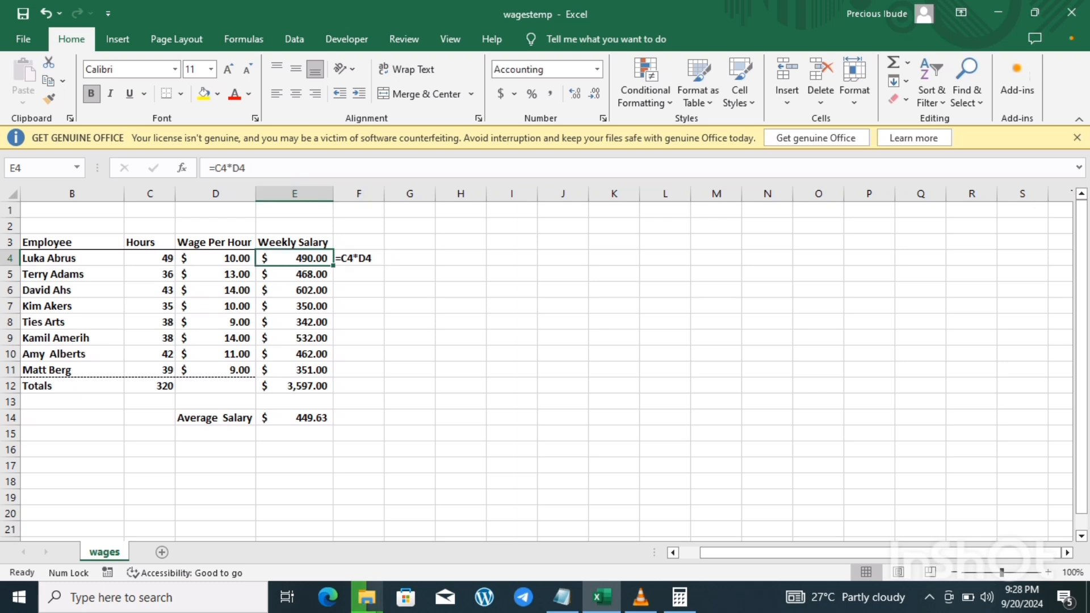
click(359, 258)
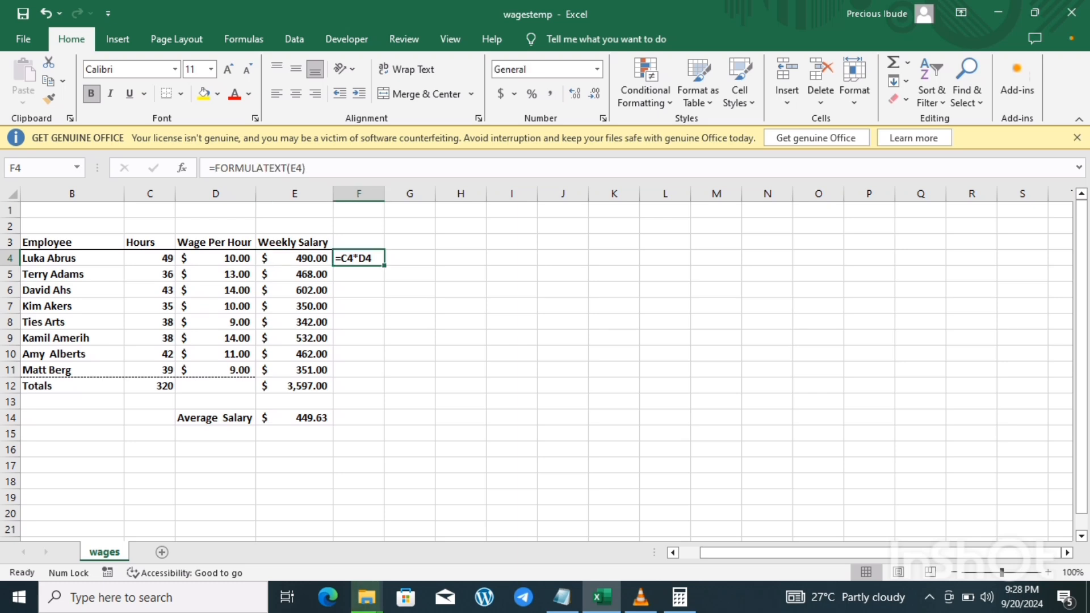
Enter =FORMULATEXT(E14) in cell F14 to display the average salary formula as text beside its value.
click(295, 417)
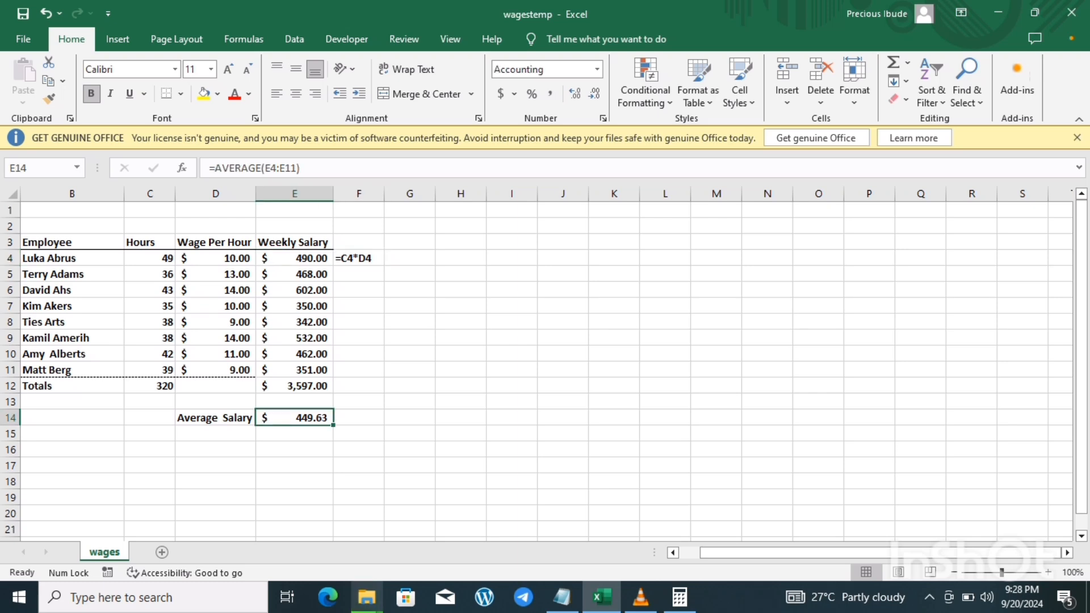
click(359, 418)
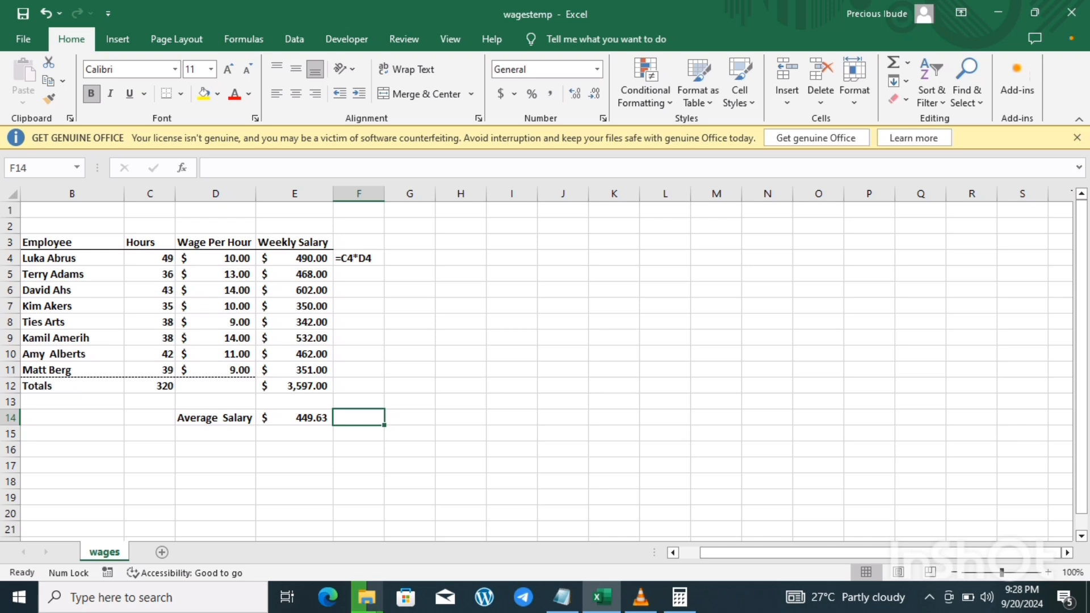
text(=fo)
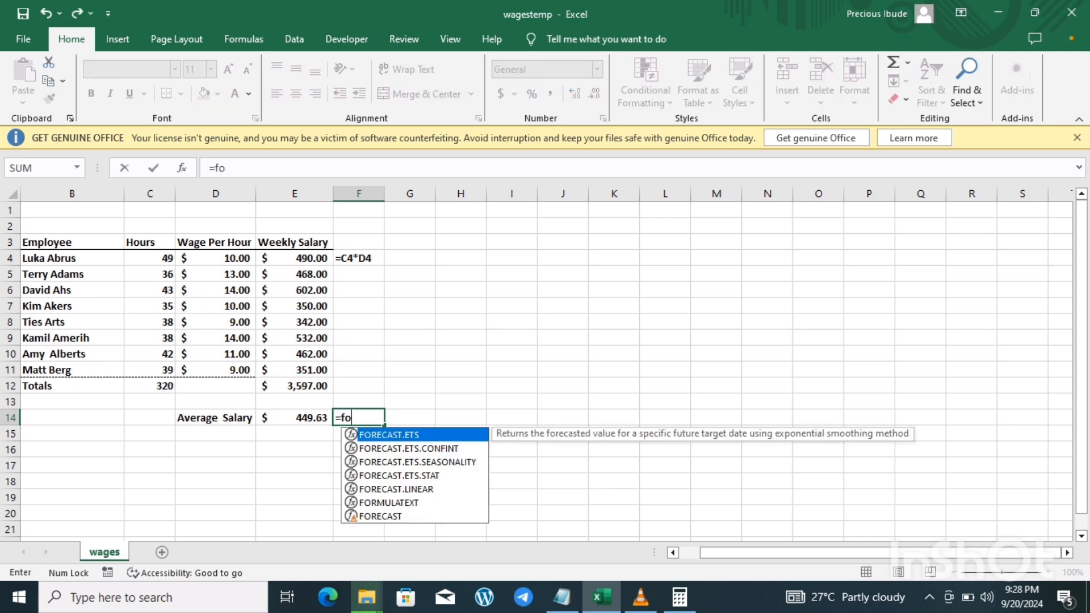
text(rmu)
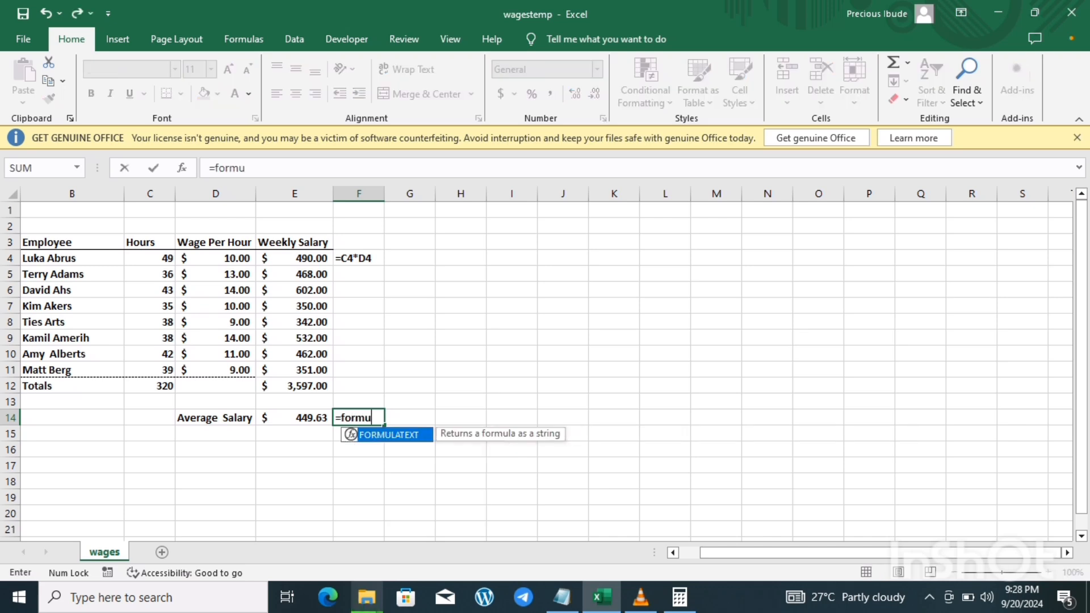
key(Tab)
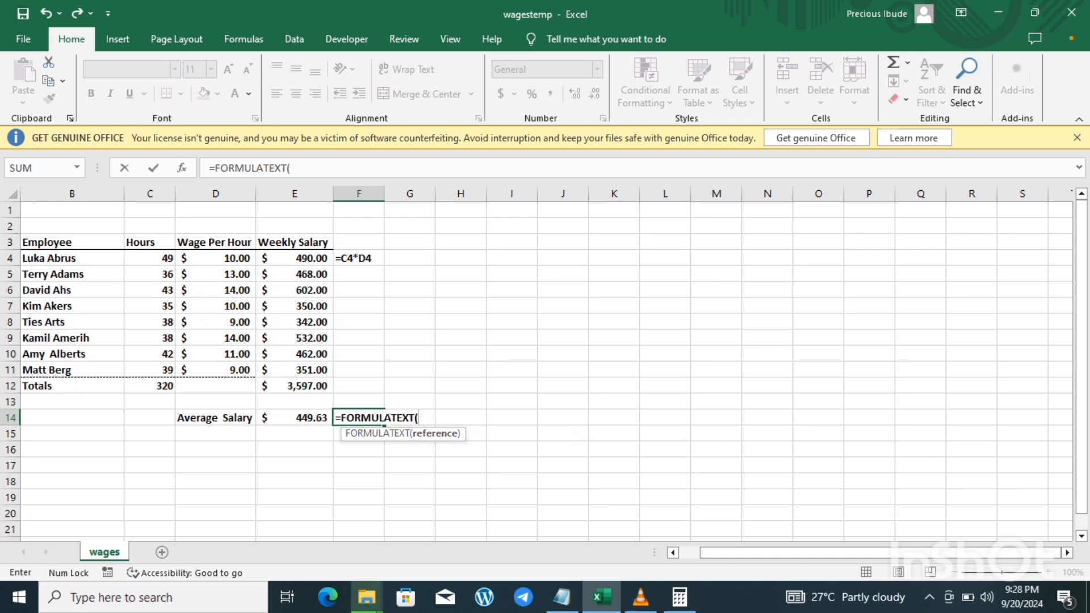
click(294, 417)
text())
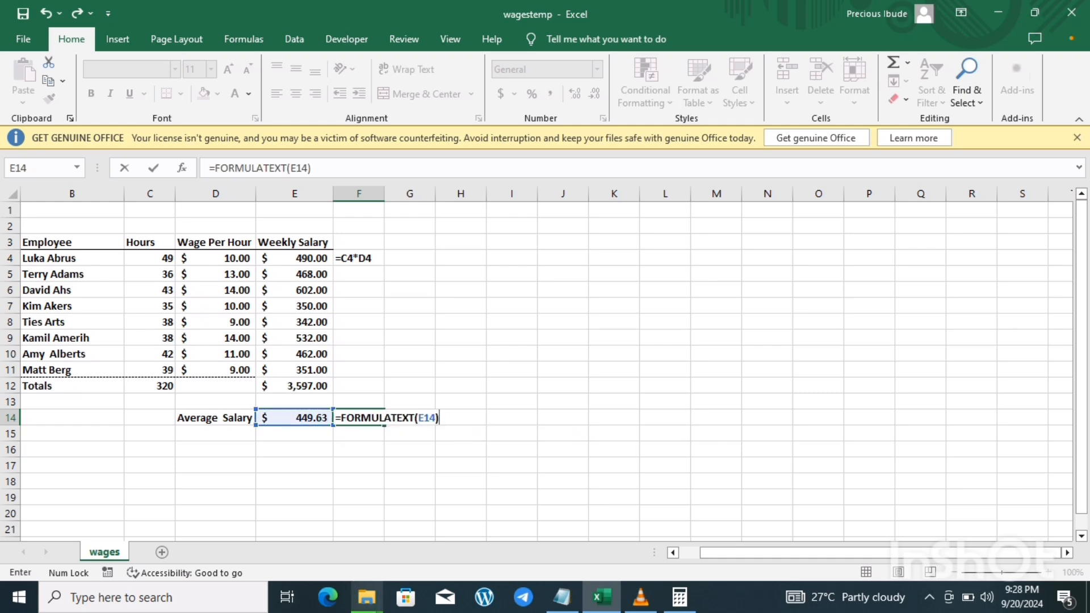
key(Return)
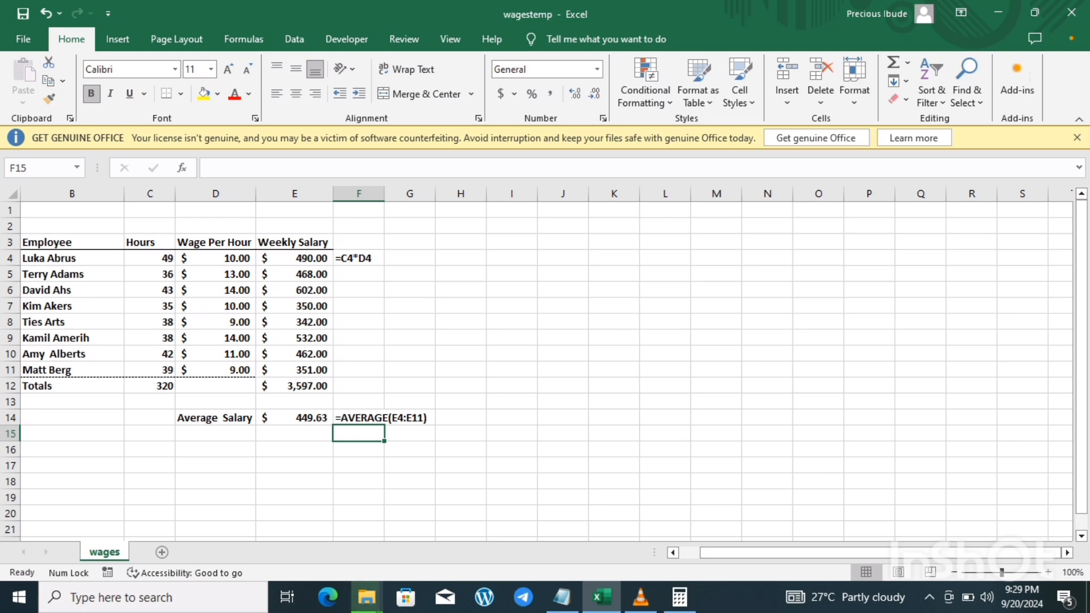
Compare the average salary formula in E14 with the FORMULATEXT formula in F14.
click(294, 417)
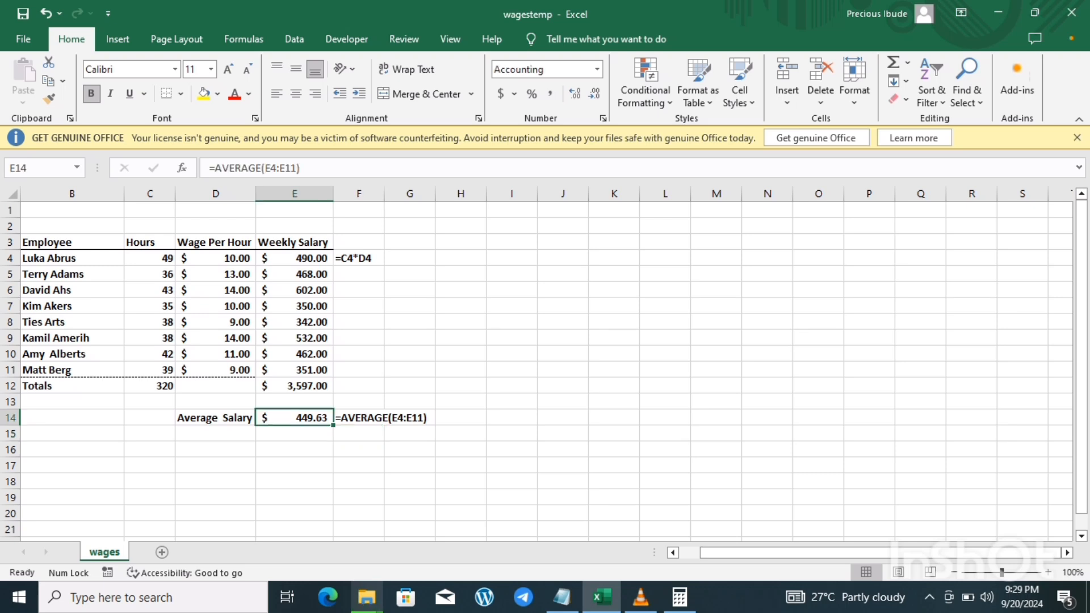
click(359, 418)
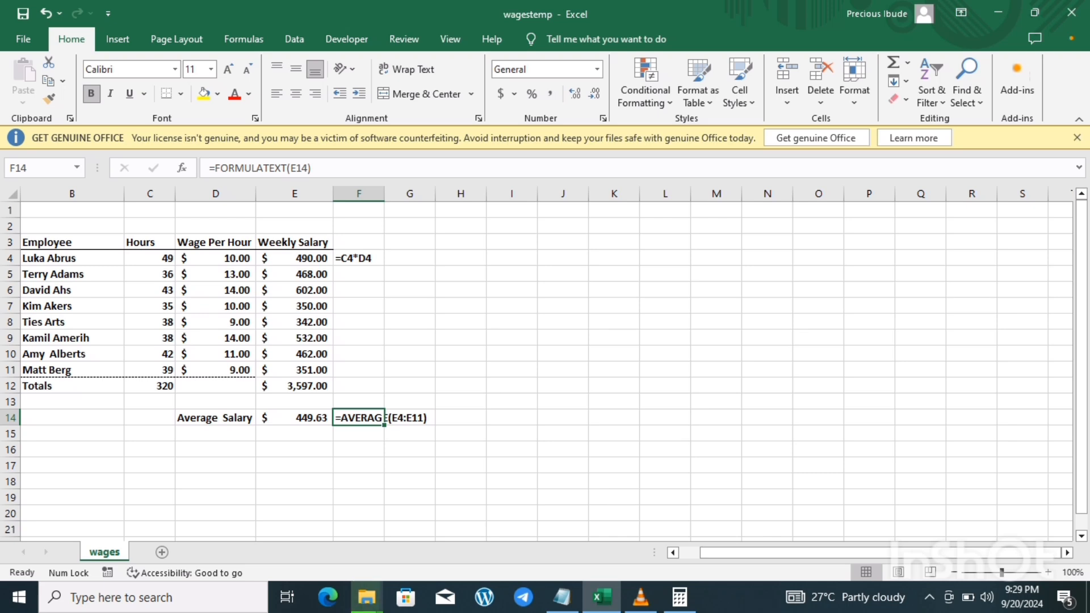
key(Left)
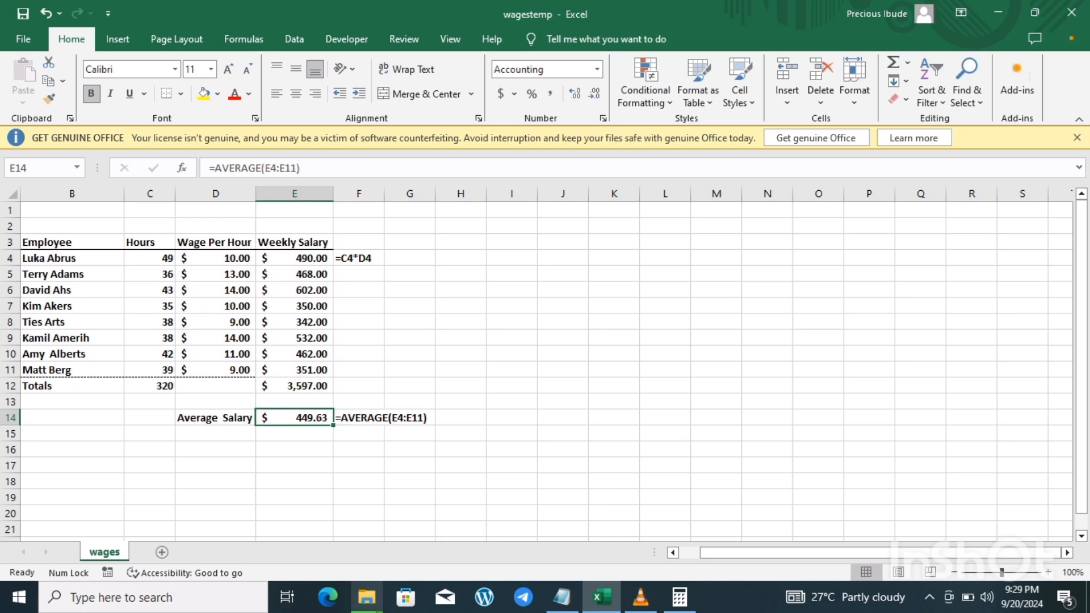
click(640, 596)
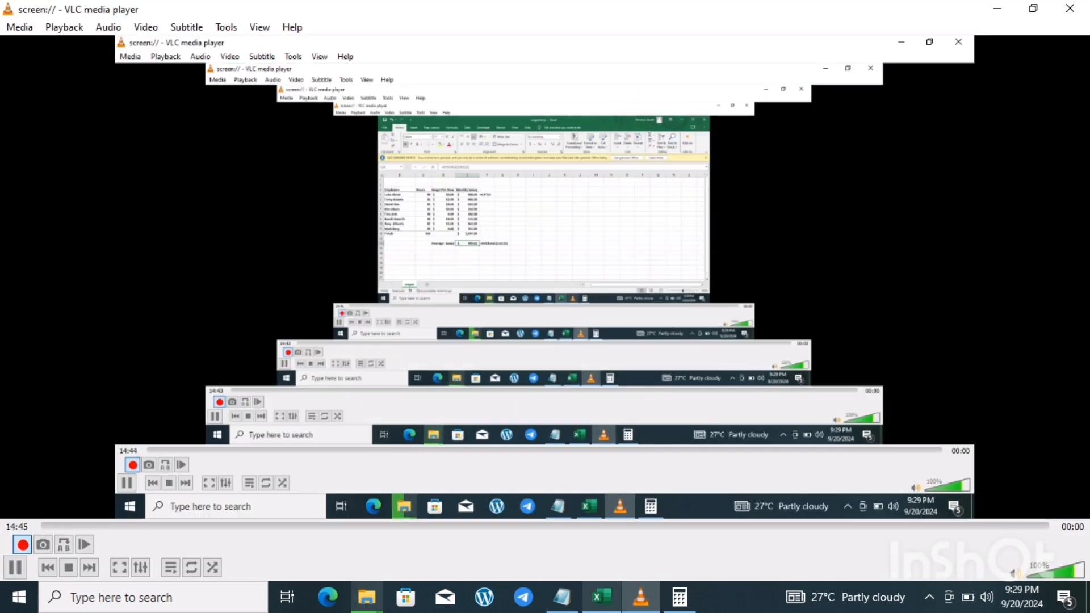
click(602, 597)
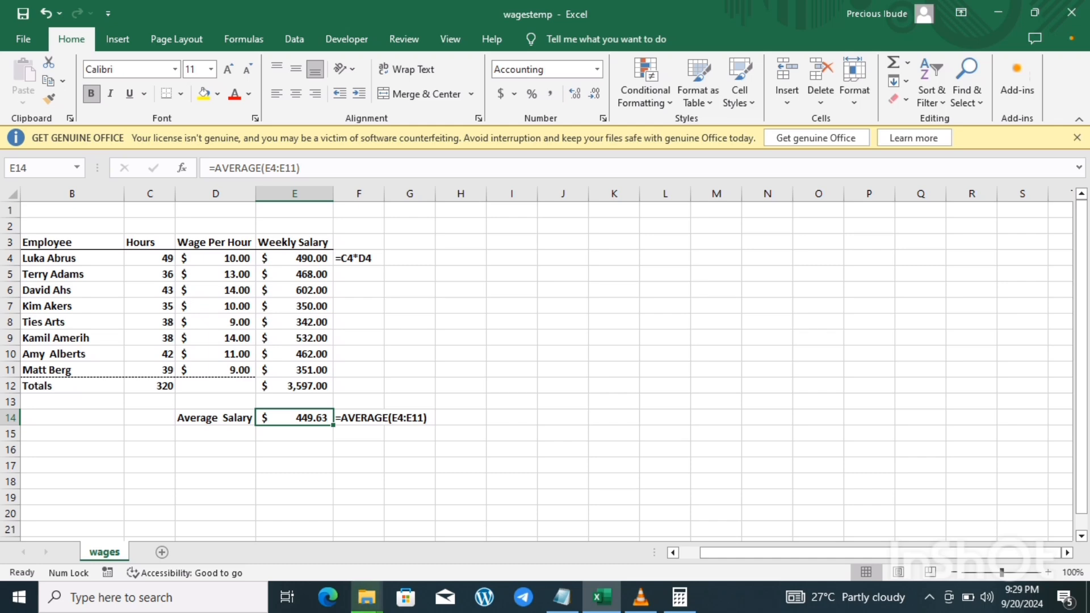
click(640, 596)
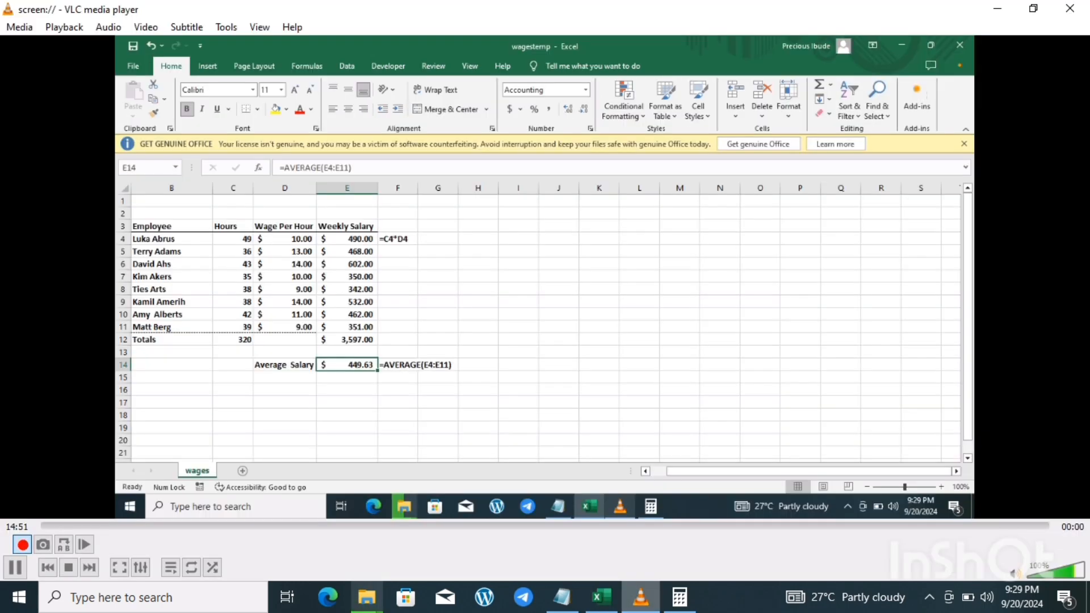